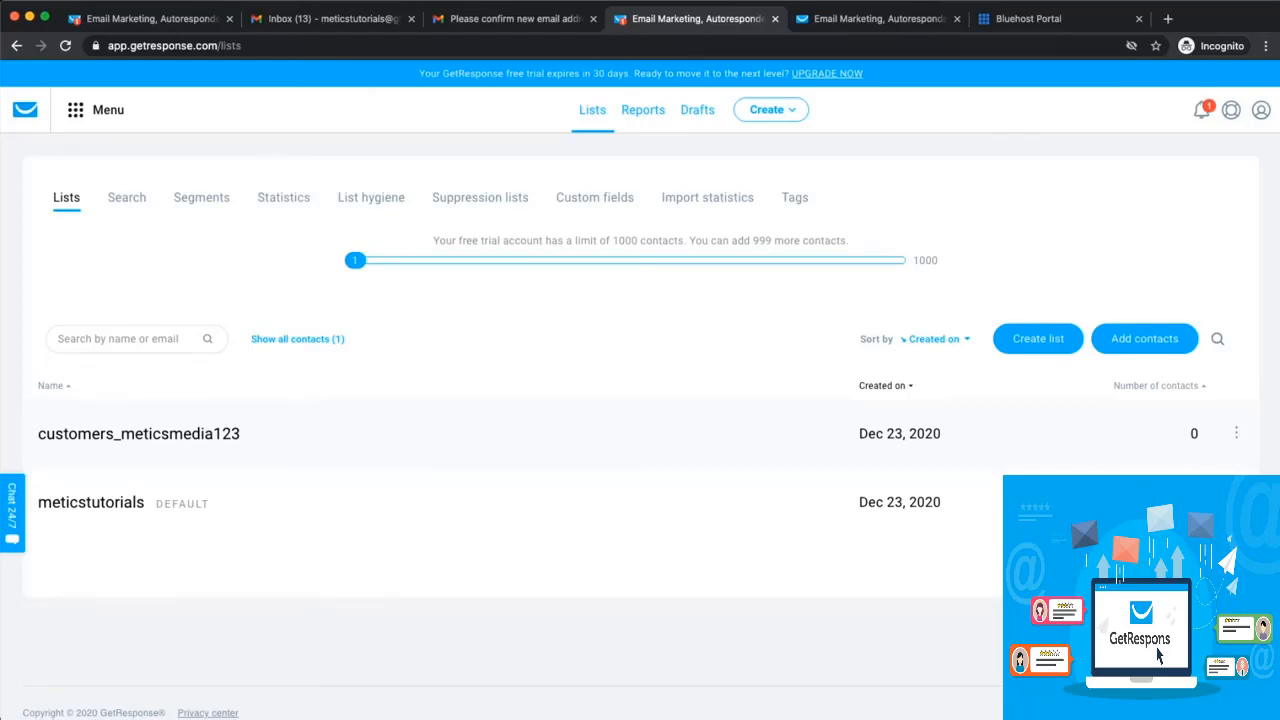
# Go to the Forms and surveys section and start creating a new form.
pyautogui.click(100, 112)
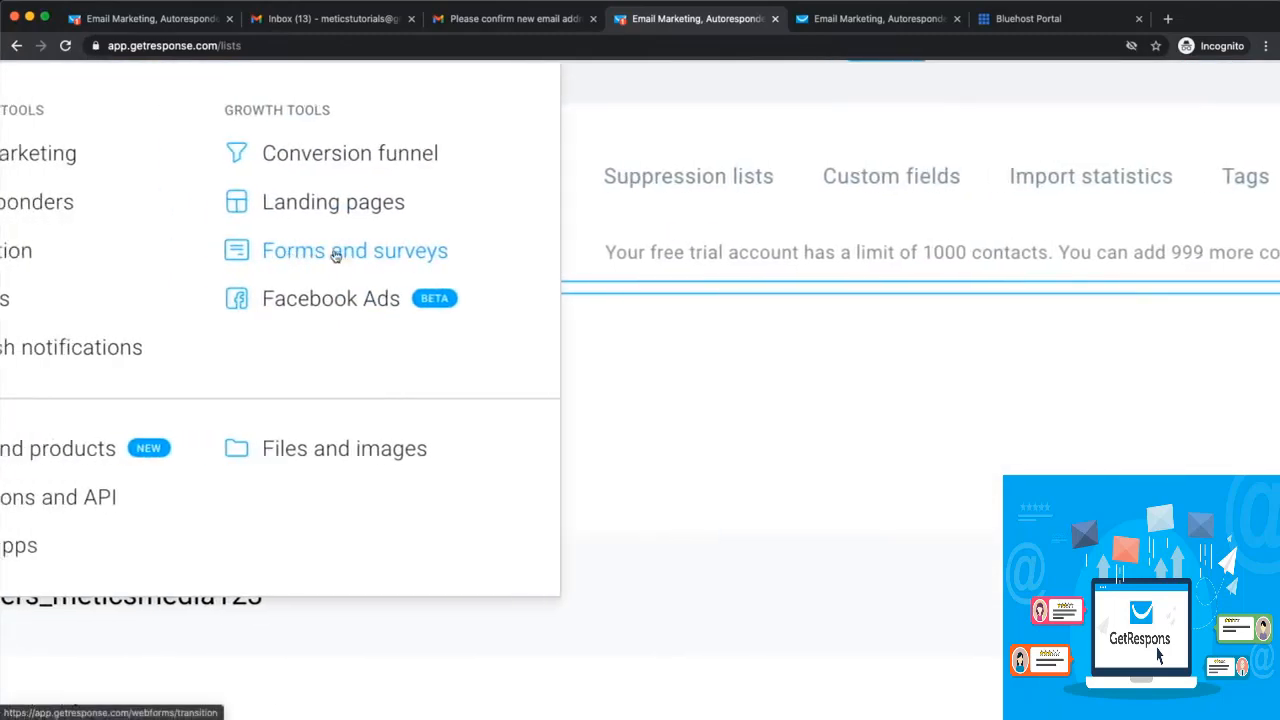
pyautogui.click(321, 254)
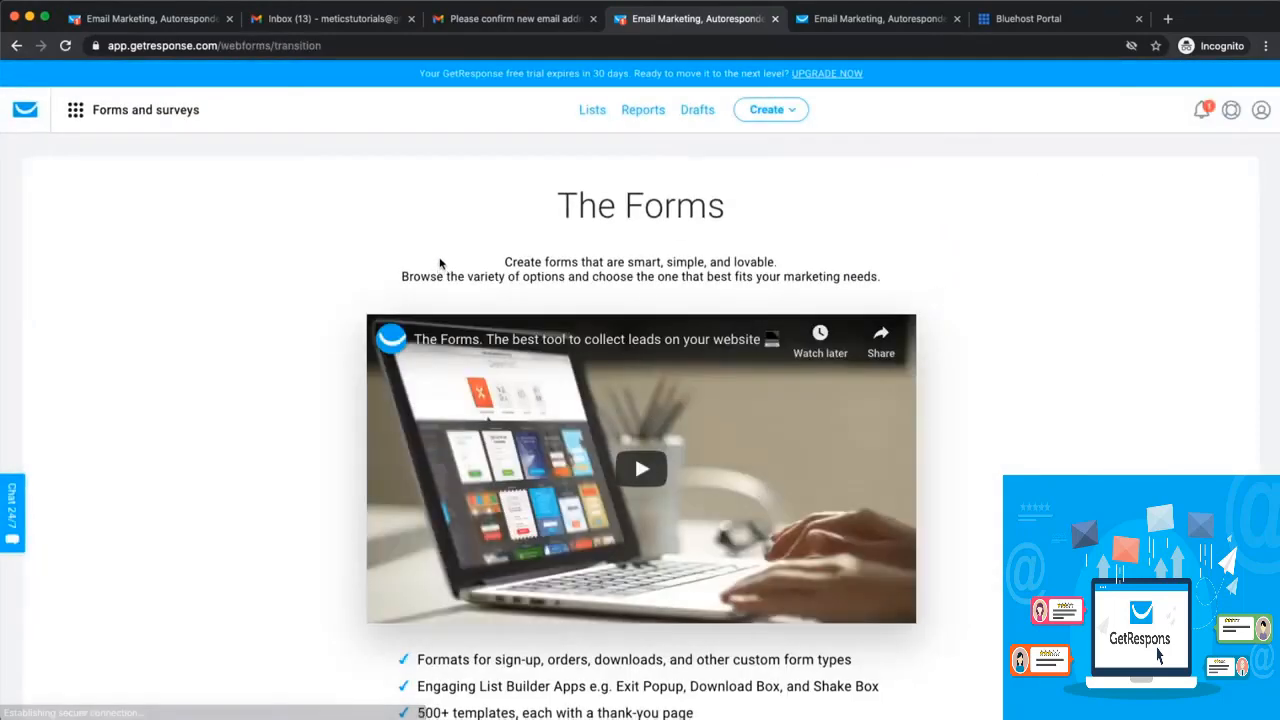
pyautogui.scroll(-3, 668, 497)
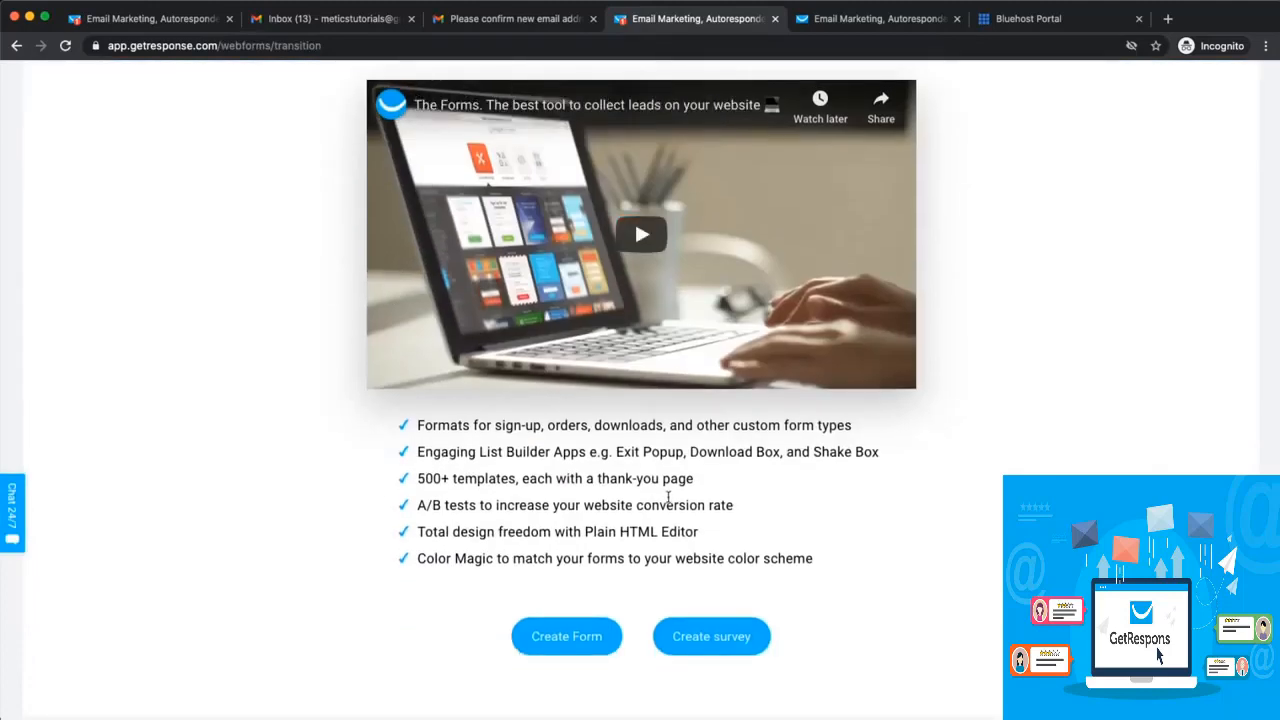
pyautogui.scroll(-1, 668, 497)
pyautogui.scroll(3, 566, 562)
pyautogui.click(583, 560)
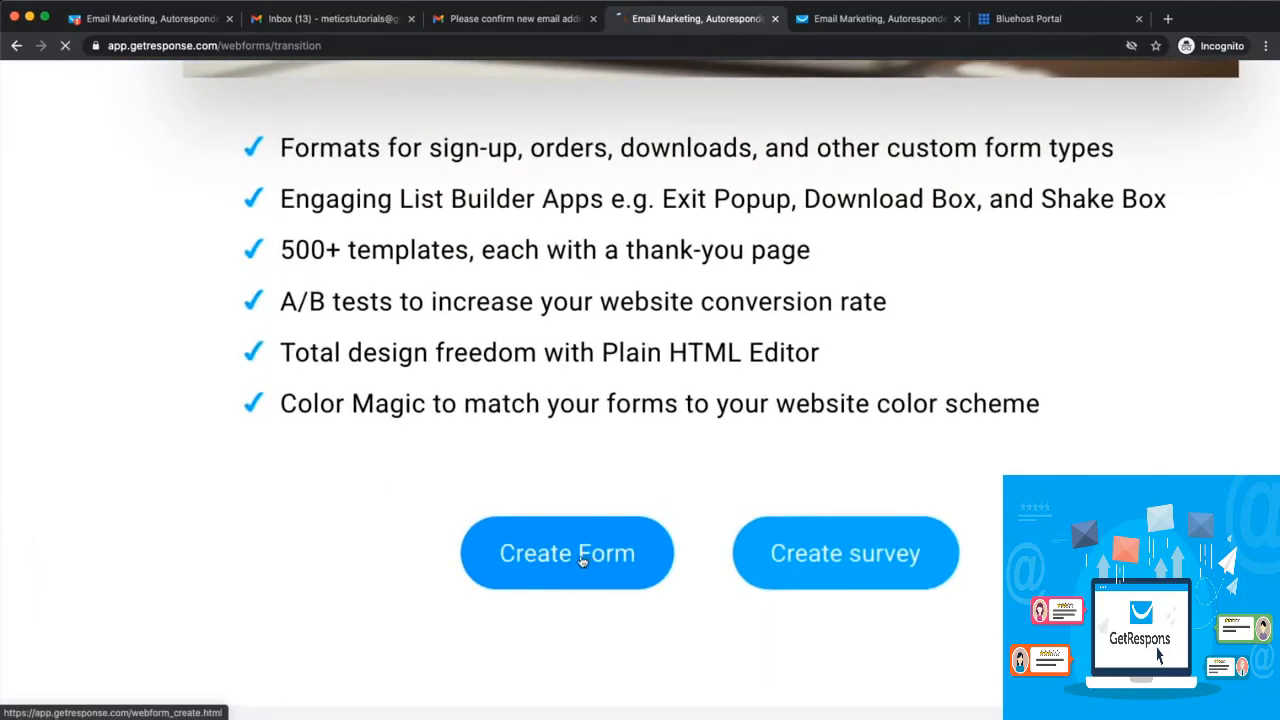
# Look through the List Builder Wizard templates and the available form types.
pyautogui.scroll(-3, 583, 560)
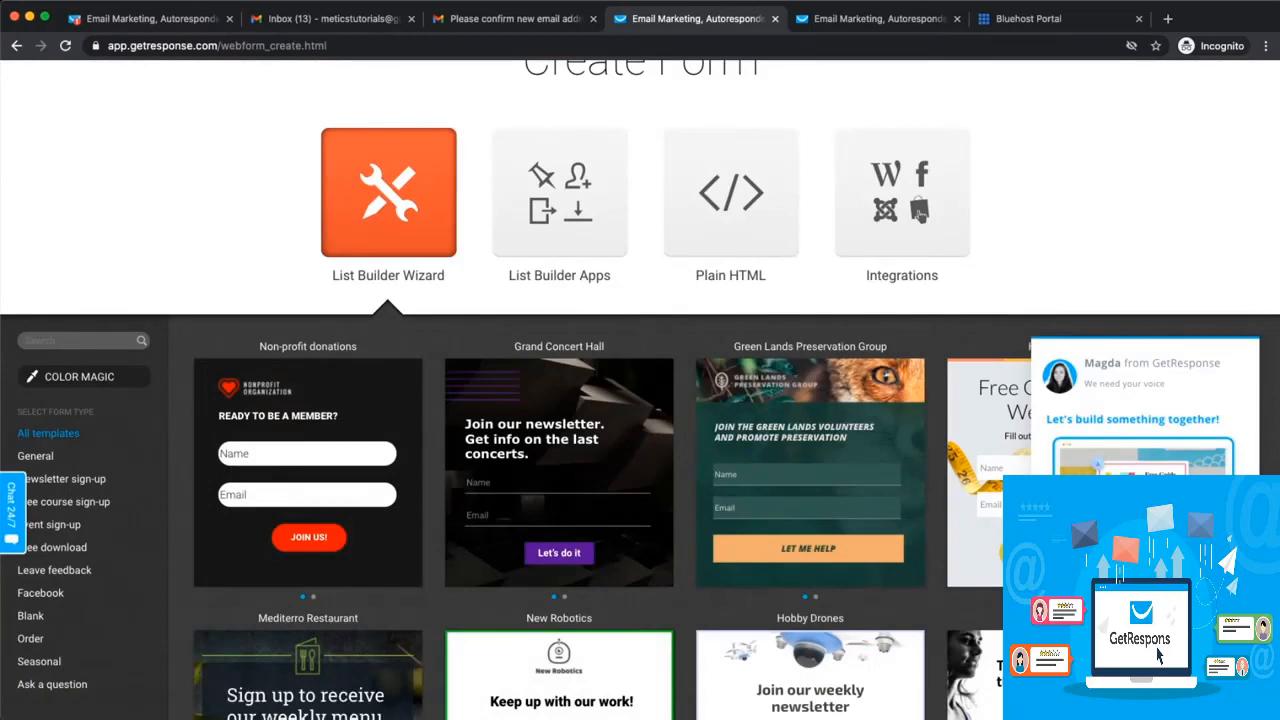
pyautogui.scroll(-5, 541, 500)
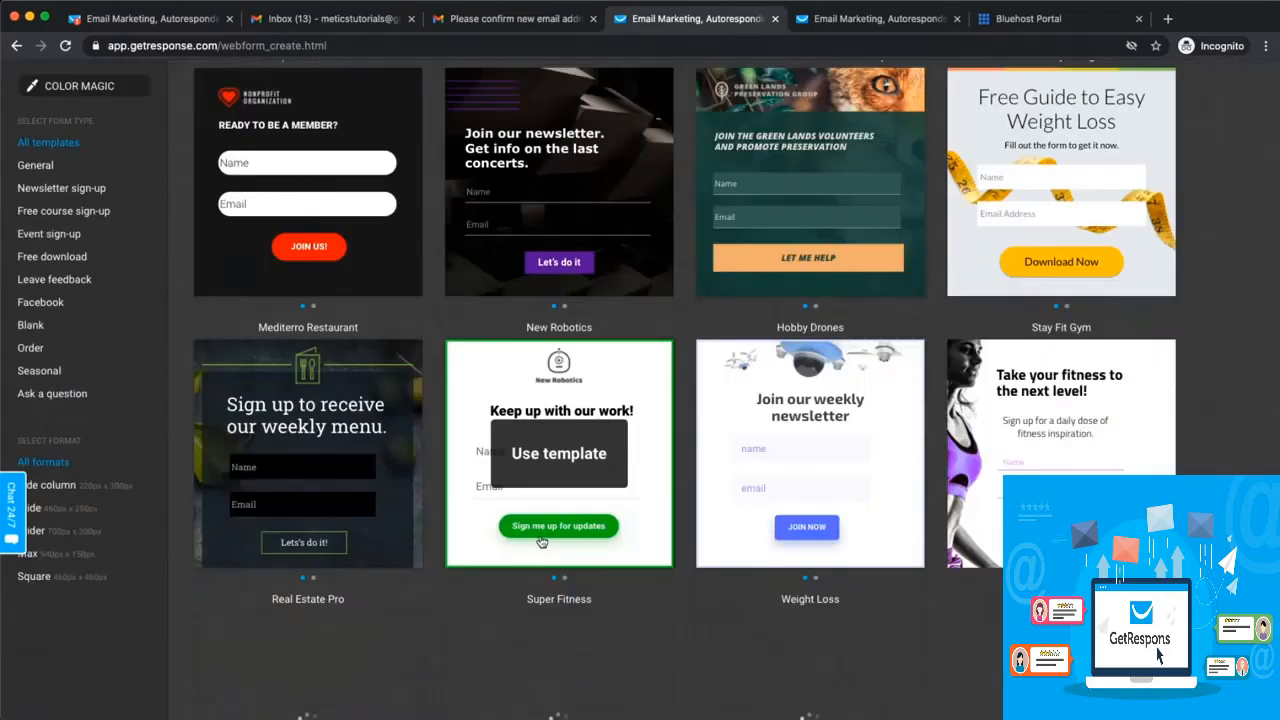
pyautogui.scroll(3, 496, 503)
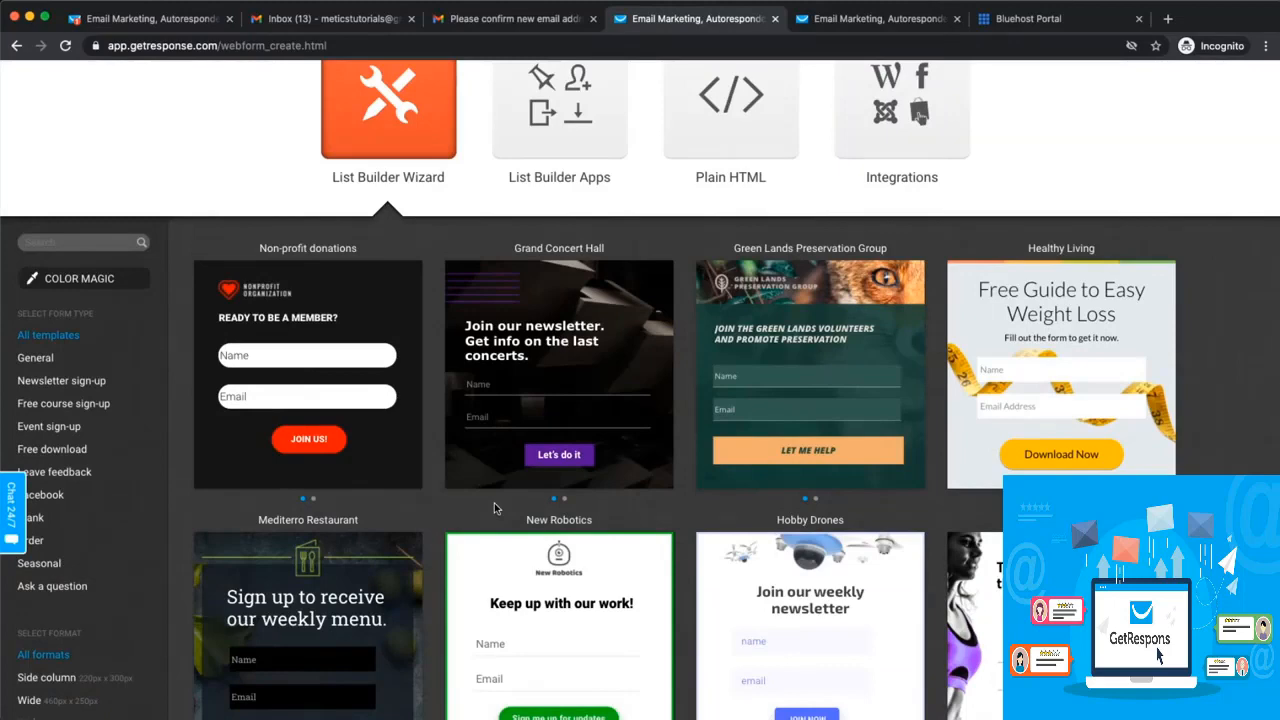
pyautogui.scroll(-5, 494, 505)
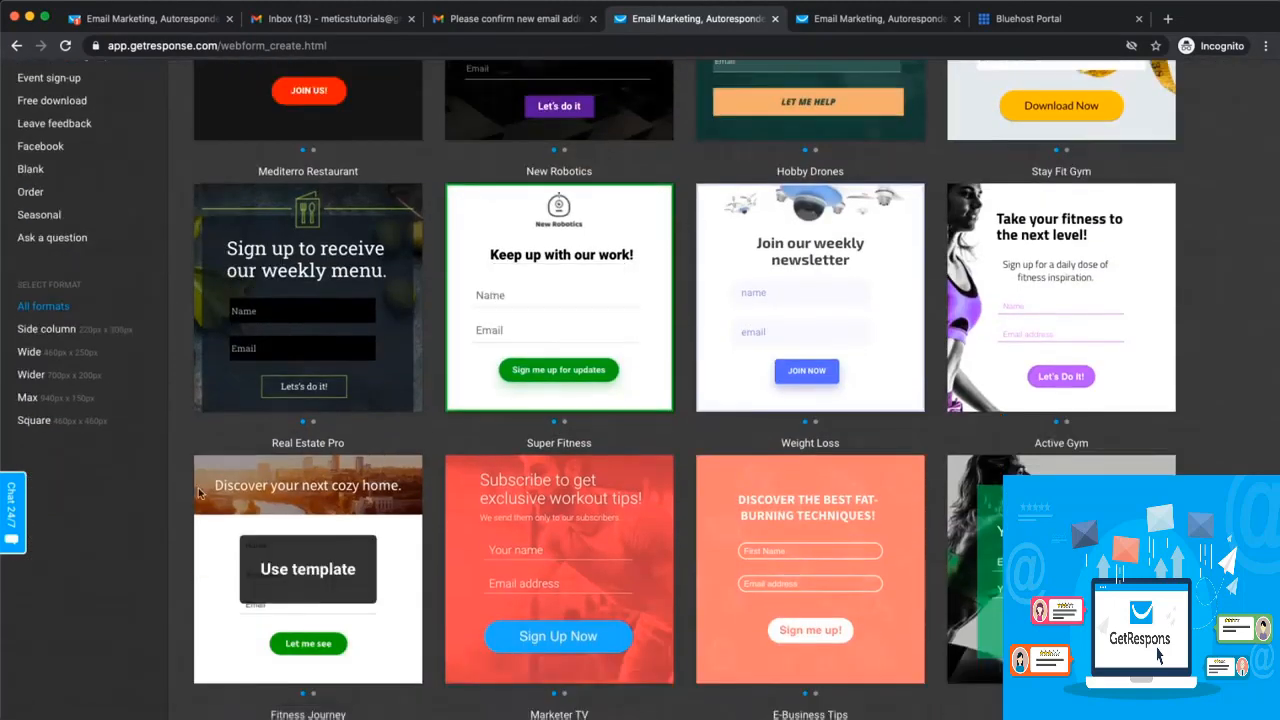
pyautogui.scroll(3, 122, 420)
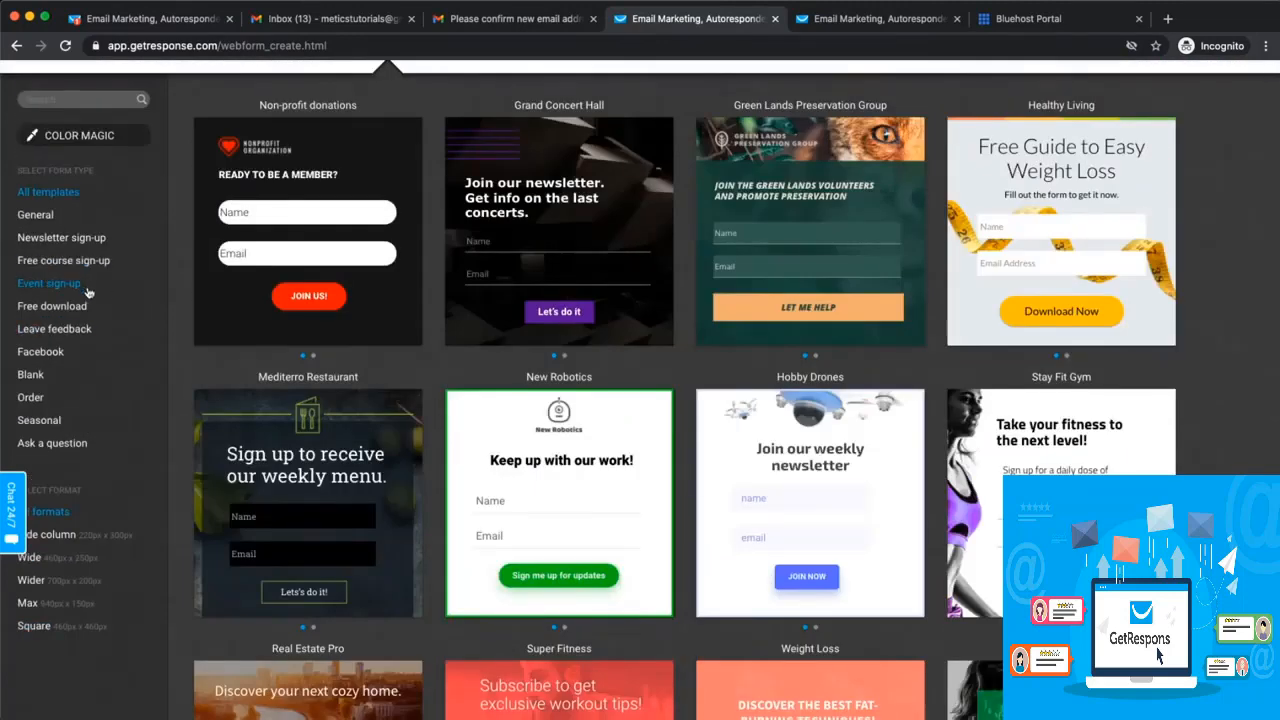
pyautogui.scroll(5, 92, 290)
pyautogui.hscroll(-3, 100, 295)
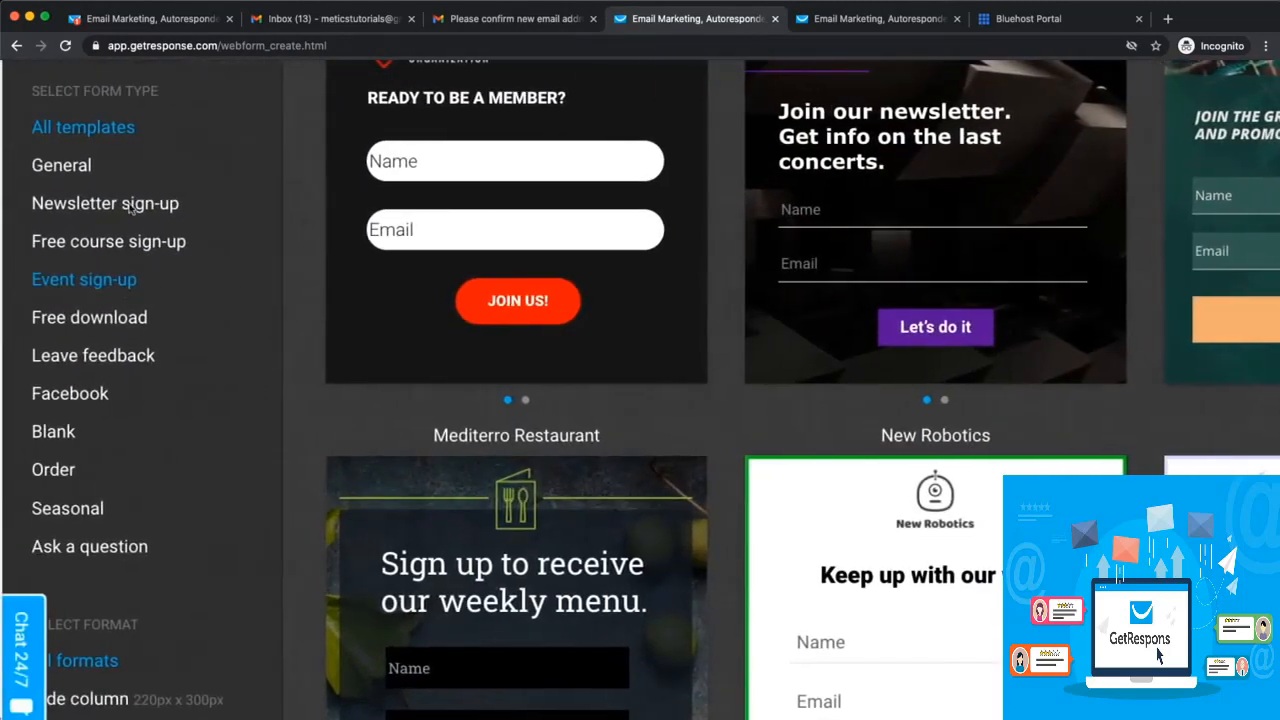
# Filter the form templates to the Free download type.
pyautogui.click(72, 159)
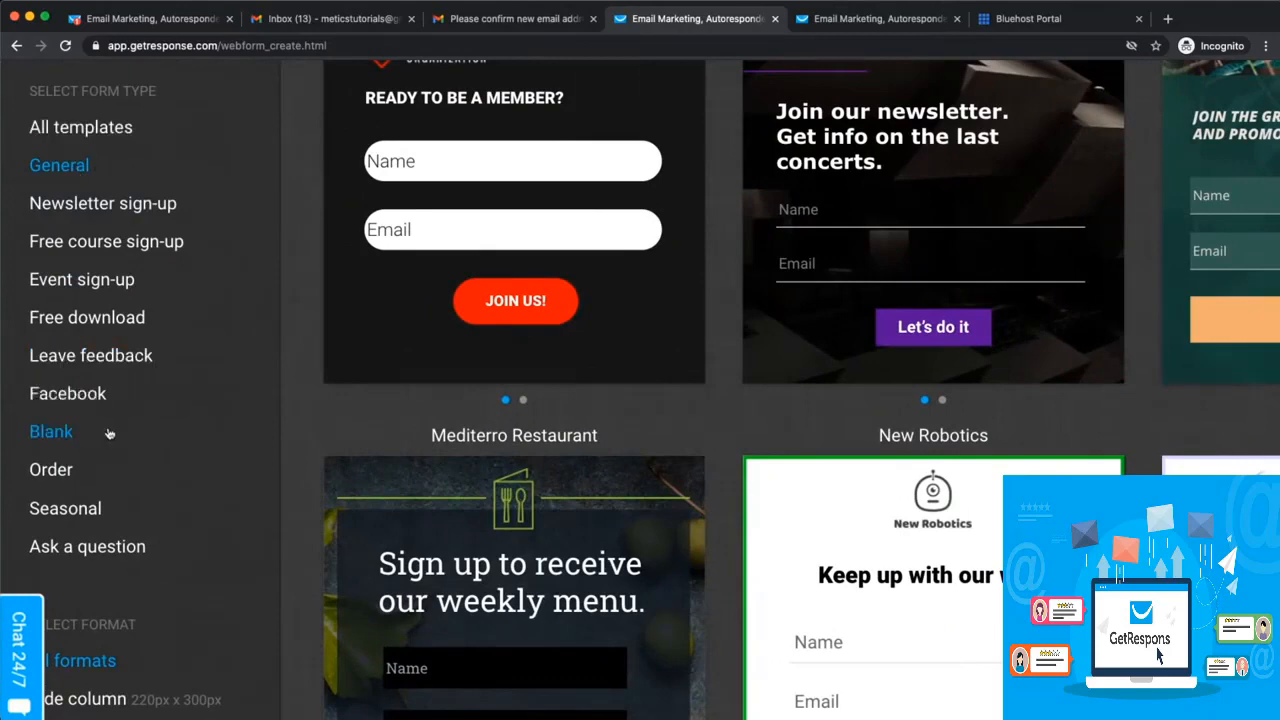
pyautogui.click(68, 472)
pyautogui.click(107, 318)
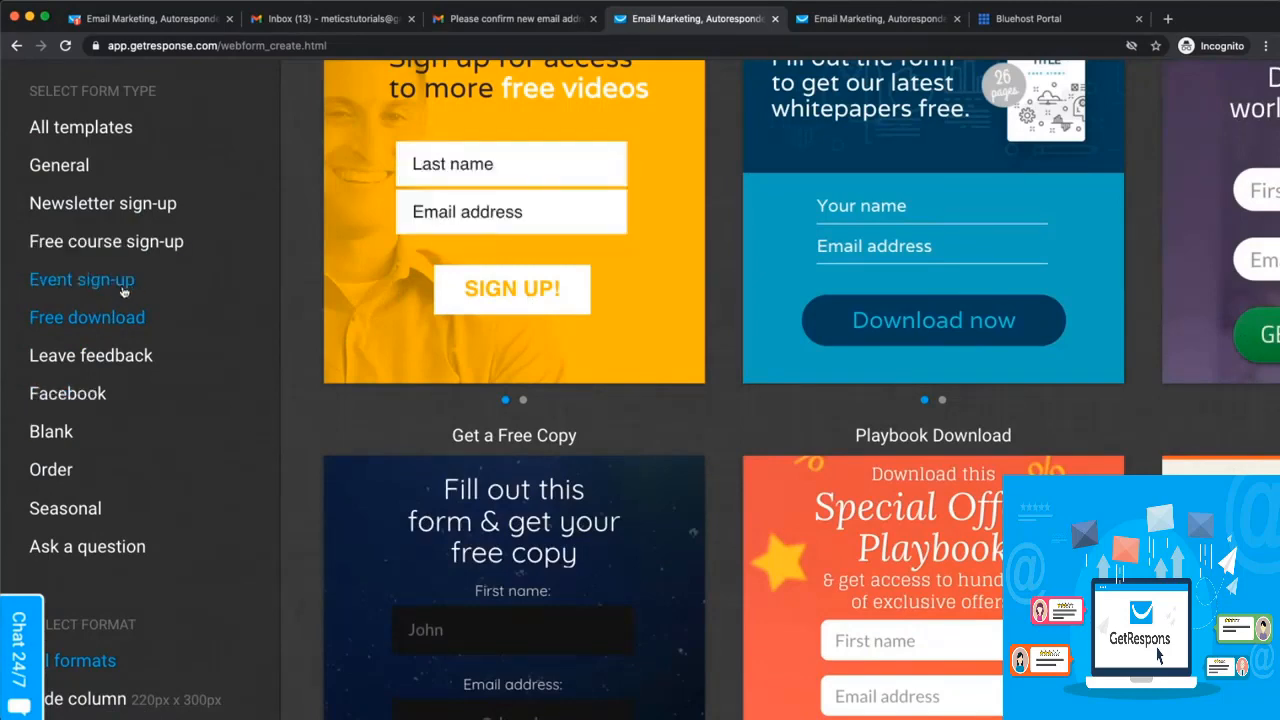
# Compare how the Free download templates look in the Wide, Max and Wider formats and in all formats.
pyautogui.scroll(-3, 122, 290)
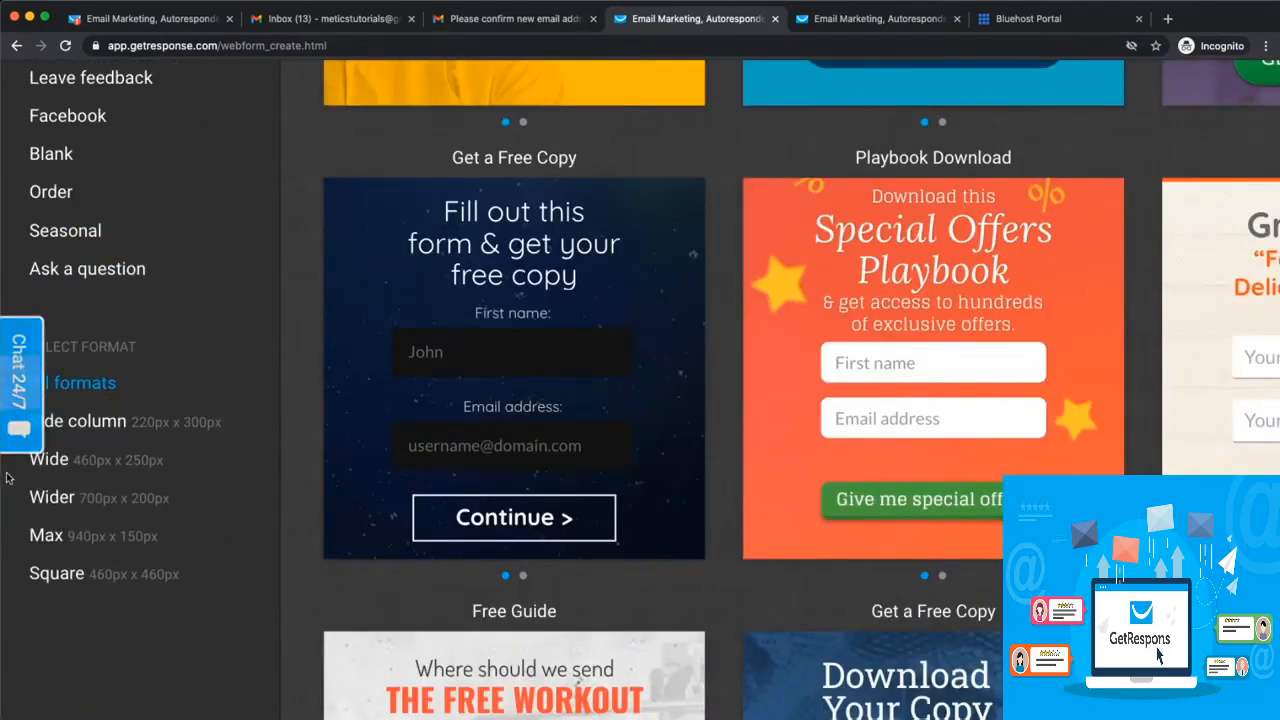
pyautogui.scroll(-5, 218, 424)
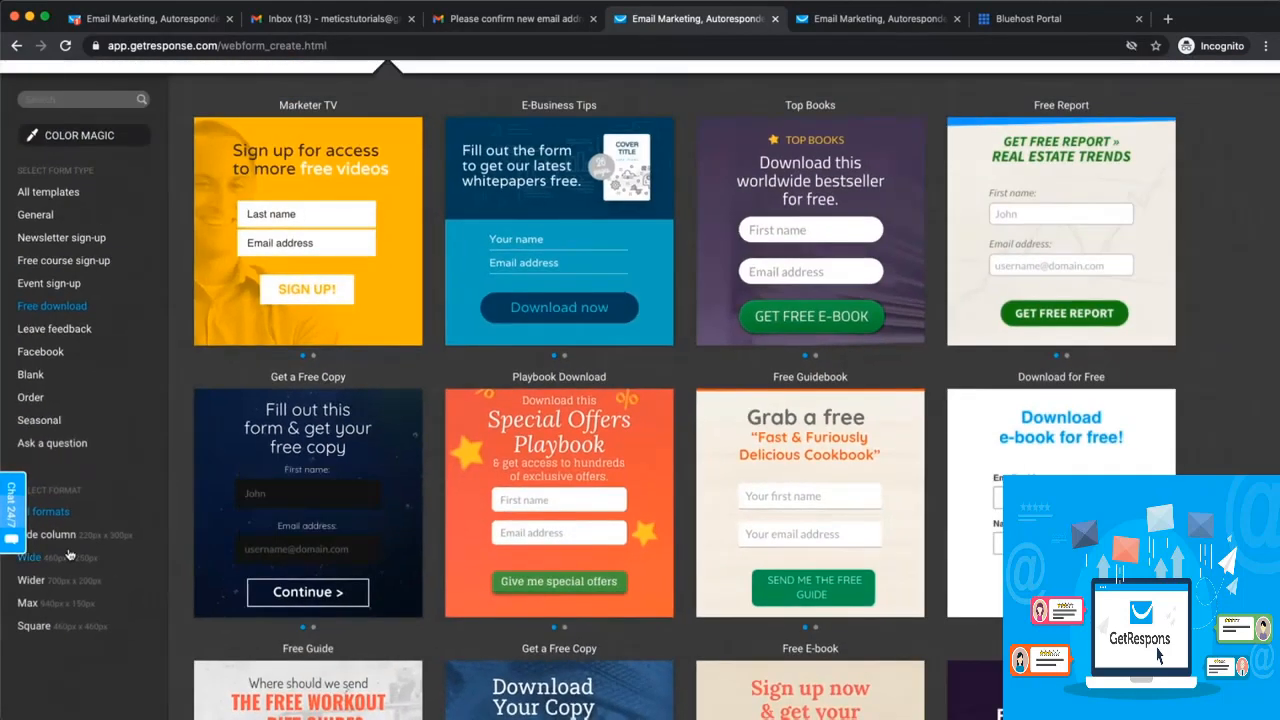
pyautogui.moveTo(543, 500)
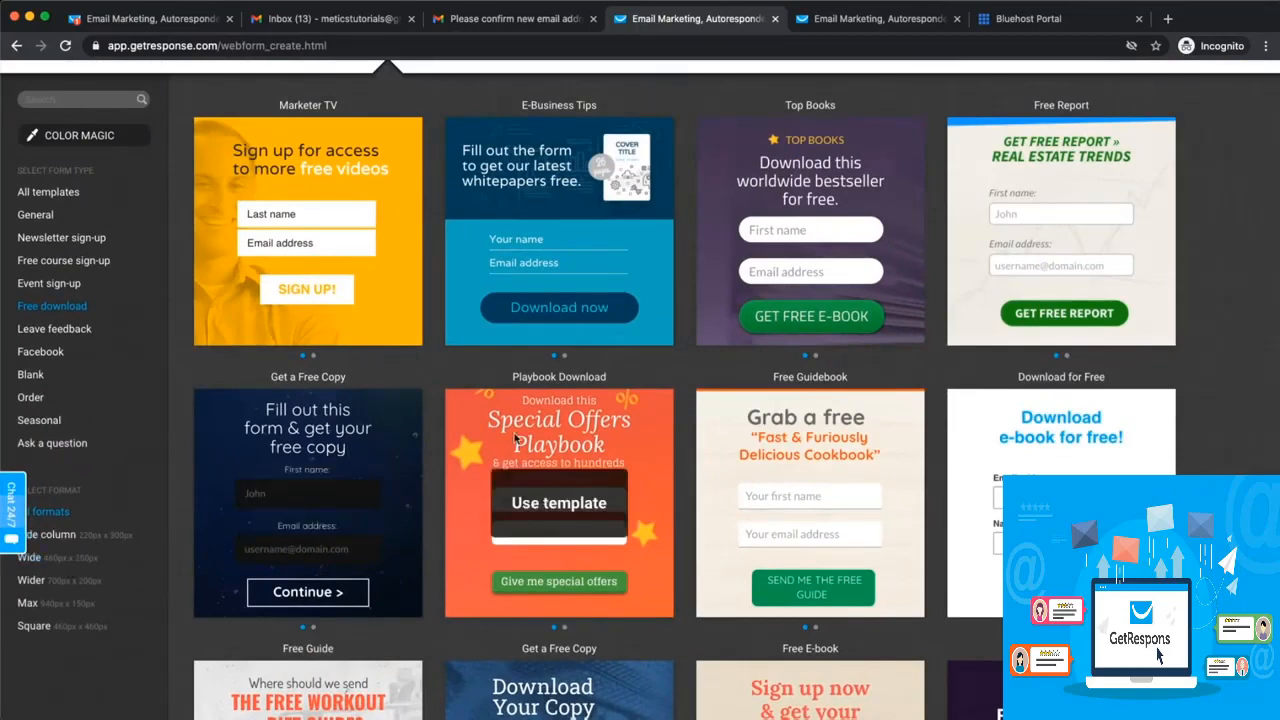
pyautogui.click(46, 558)
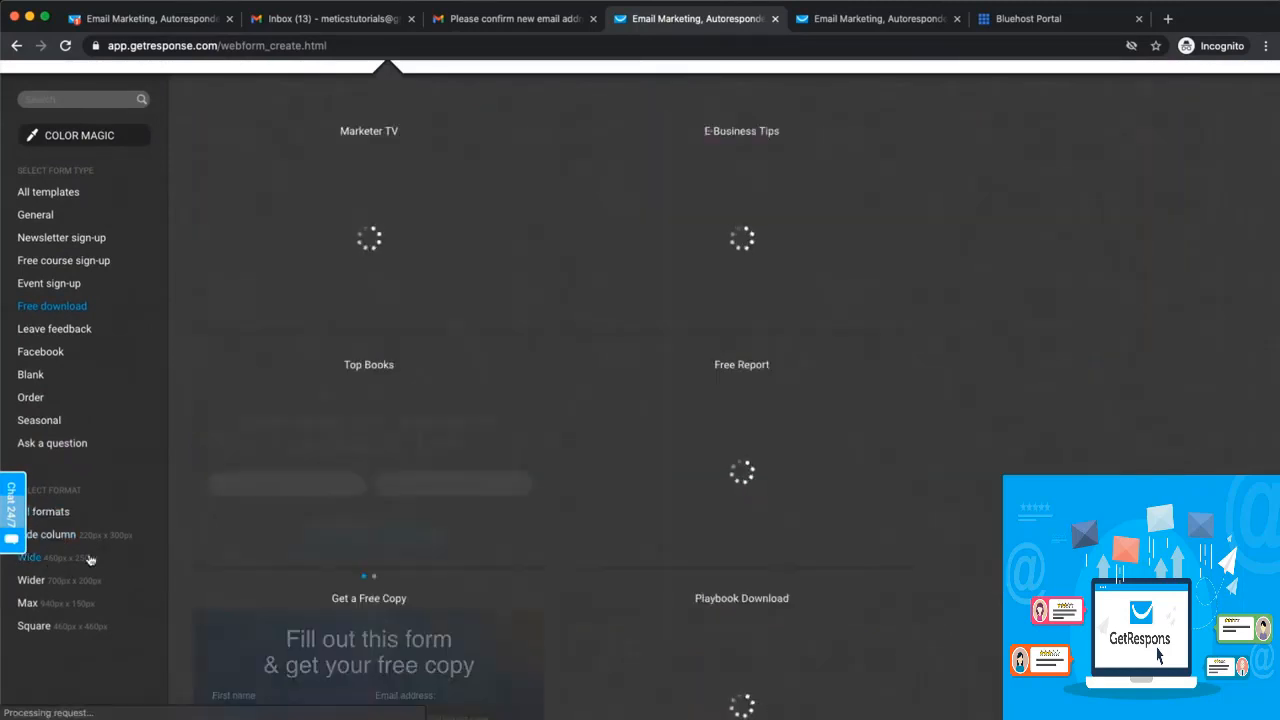
pyautogui.click(70, 601)
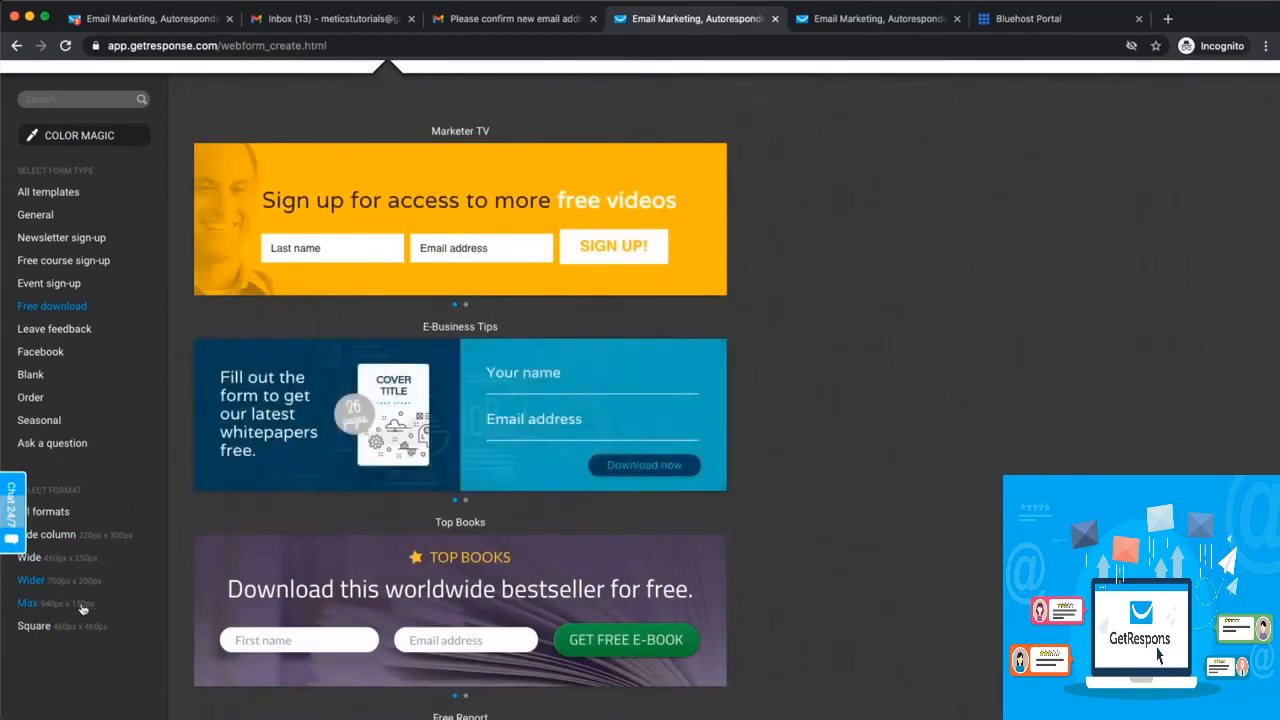
pyautogui.moveTo(590, 494)
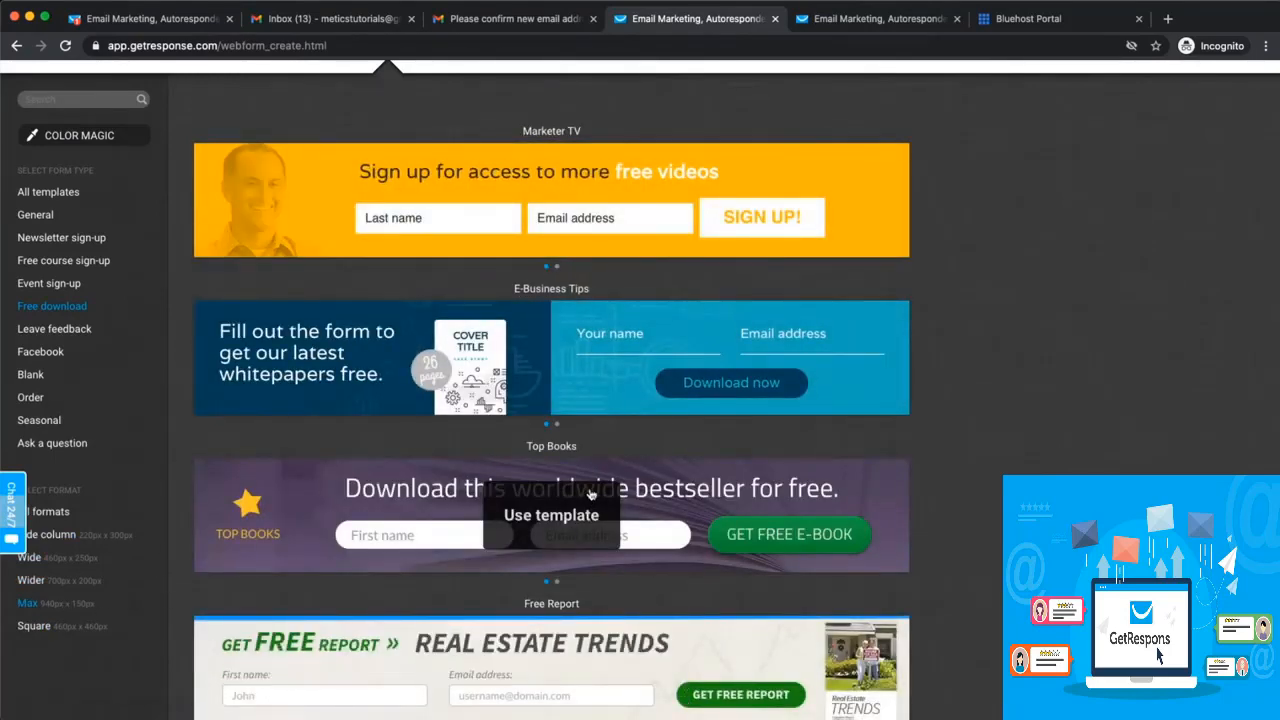
pyautogui.click(70, 580)
pyautogui.moveTo(481, 246)
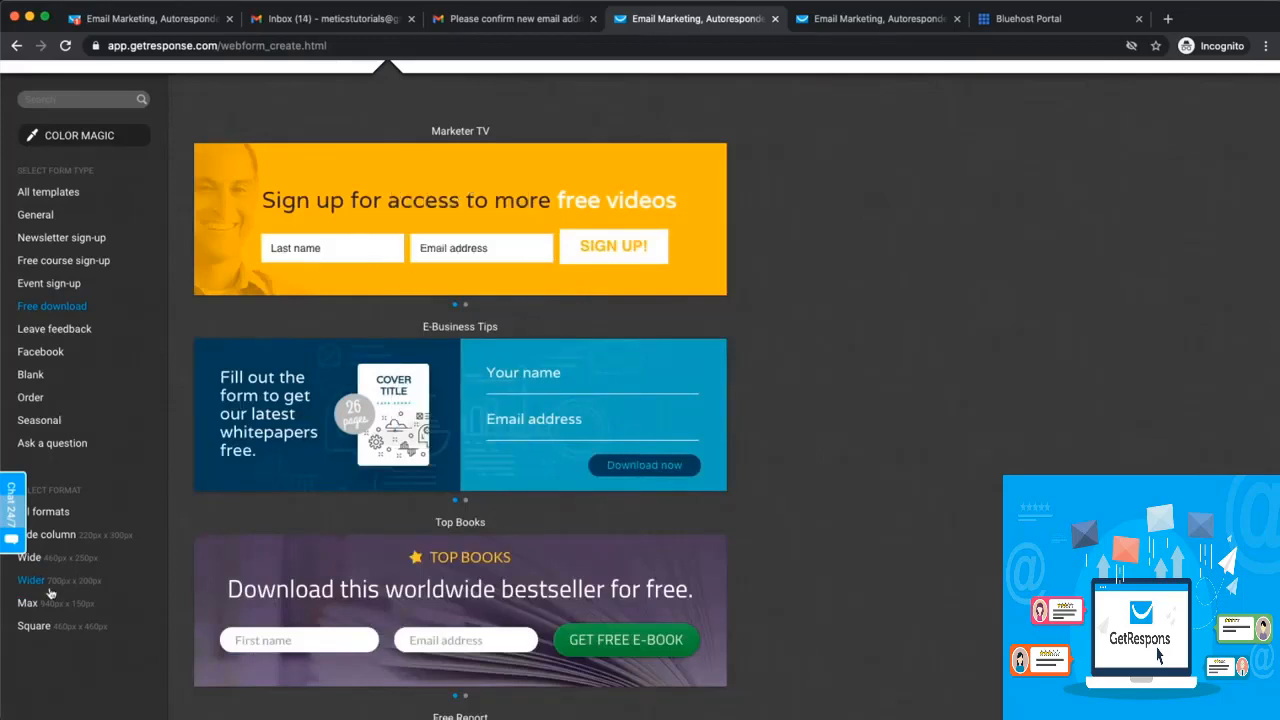
pyautogui.click(65, 521)
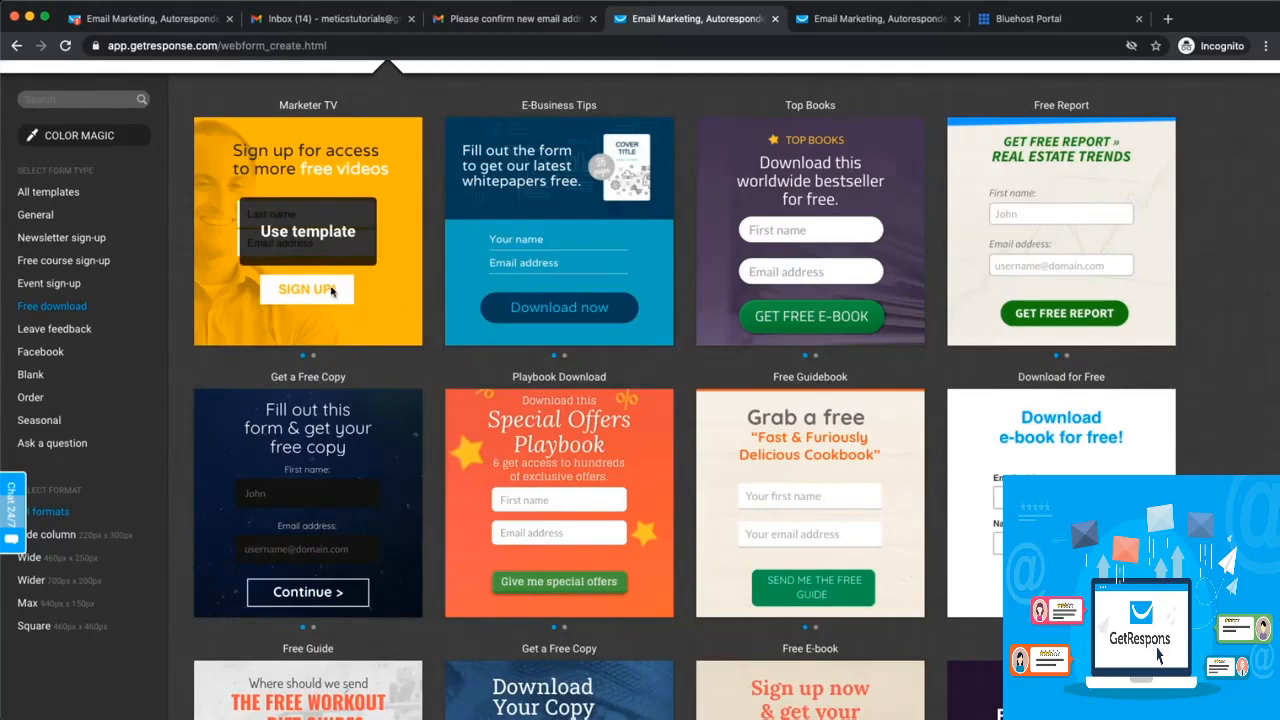
# Filter the templates to the Wider 700px x 200px format and use the E-Business Tips template for the form.
pyautogui.click(60, 561)
pyautogui.click(60, 586)
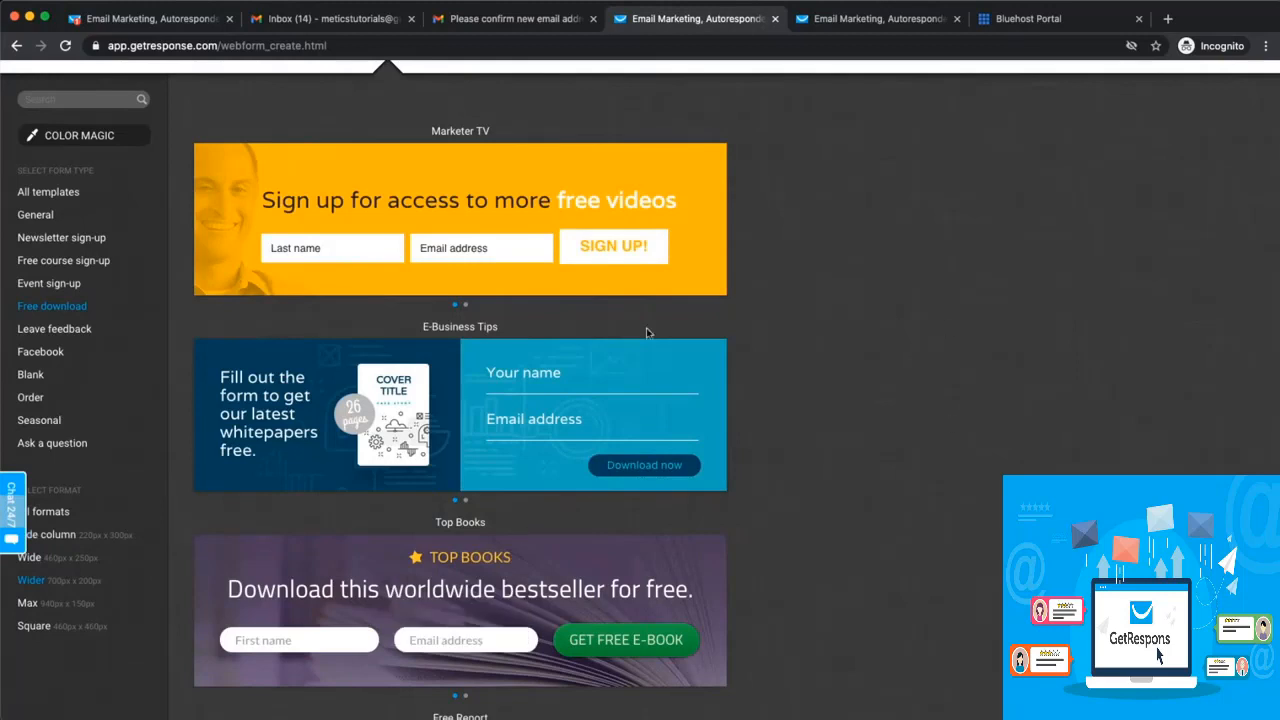
pyautogui.click(493, 403)
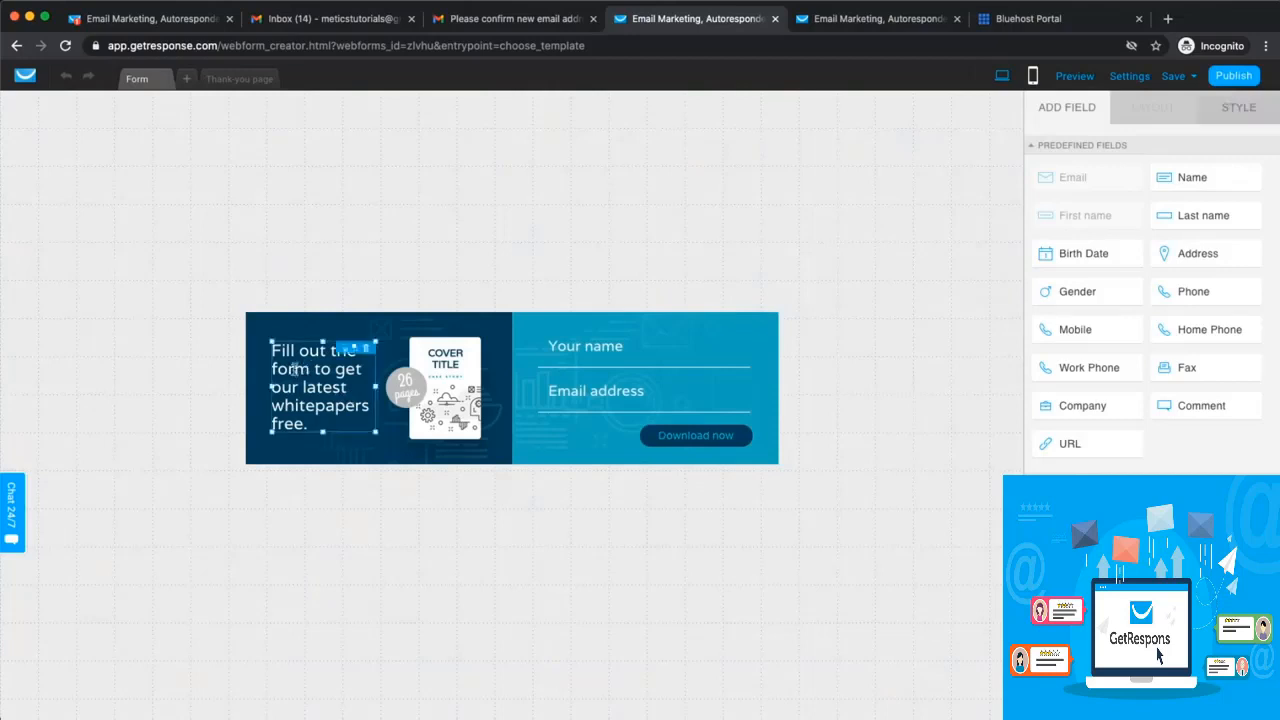
# Replace the form's headline text with "Get our free youtube optimization checklist here:".
pyautogui.click(292, 362)
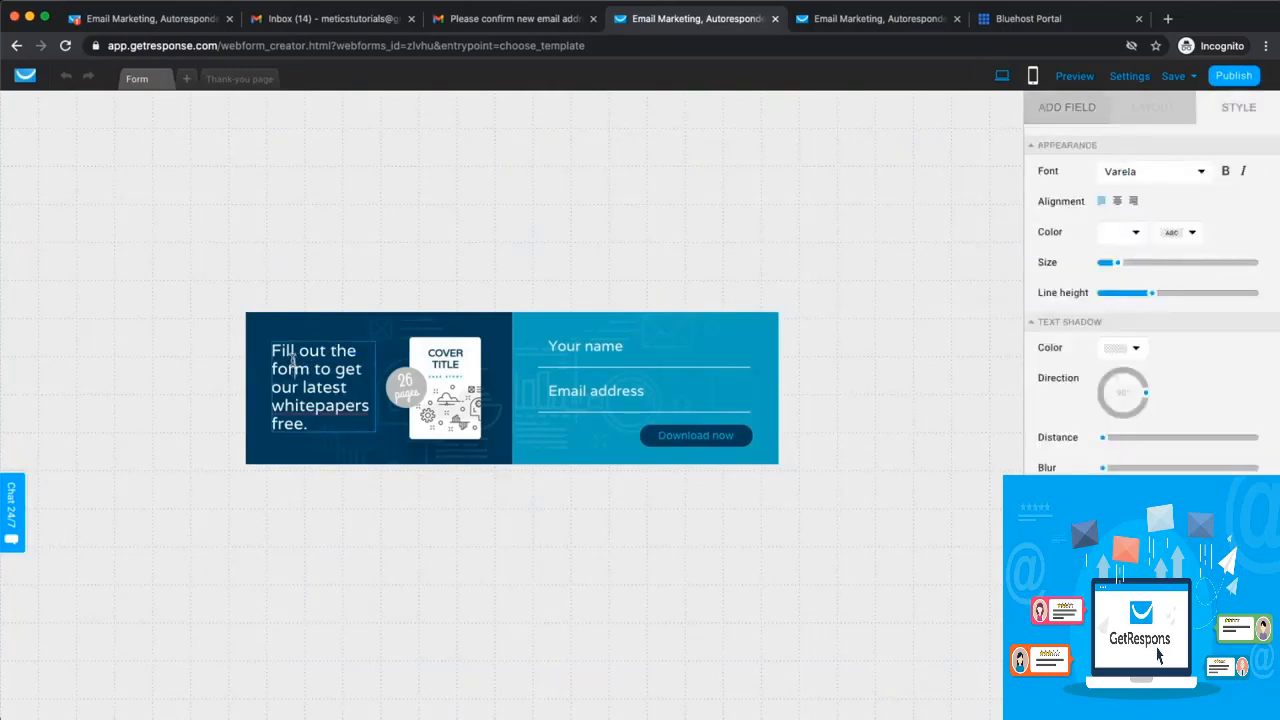
pyautogui.moveTo(336, 424); pyautogui.dragTo(273, 352)
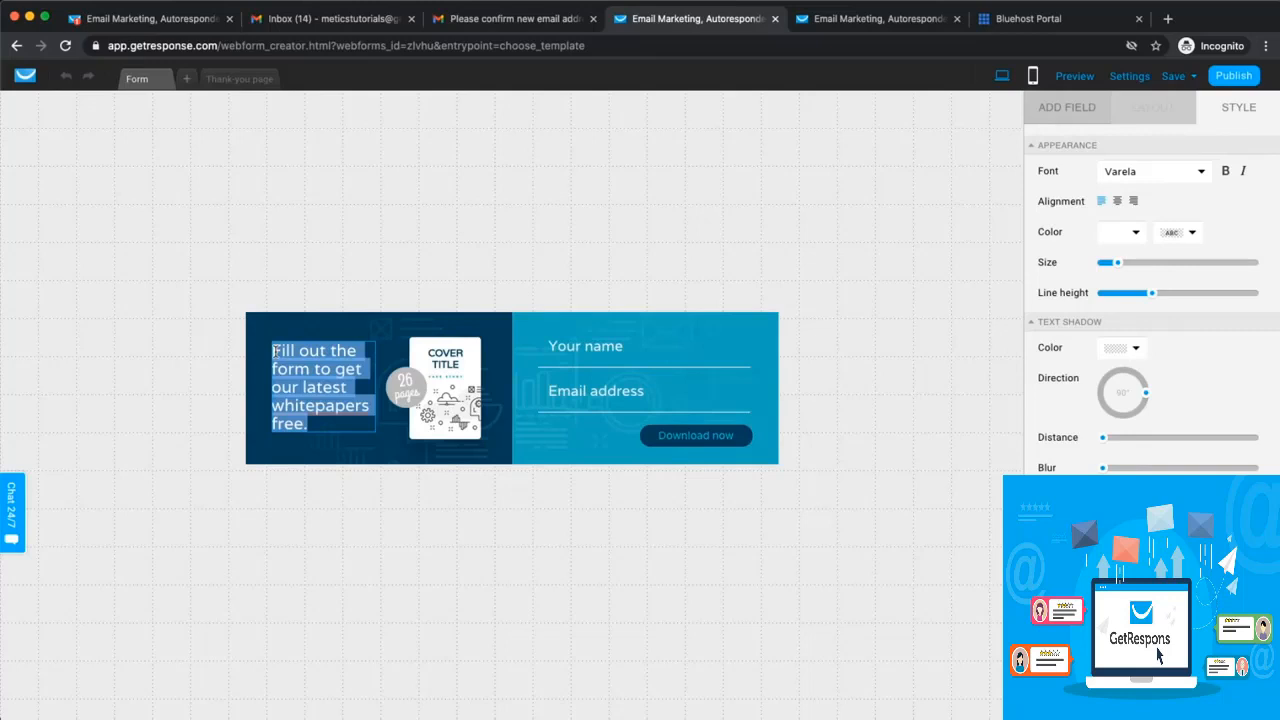
pyautogui.write('Get our ')
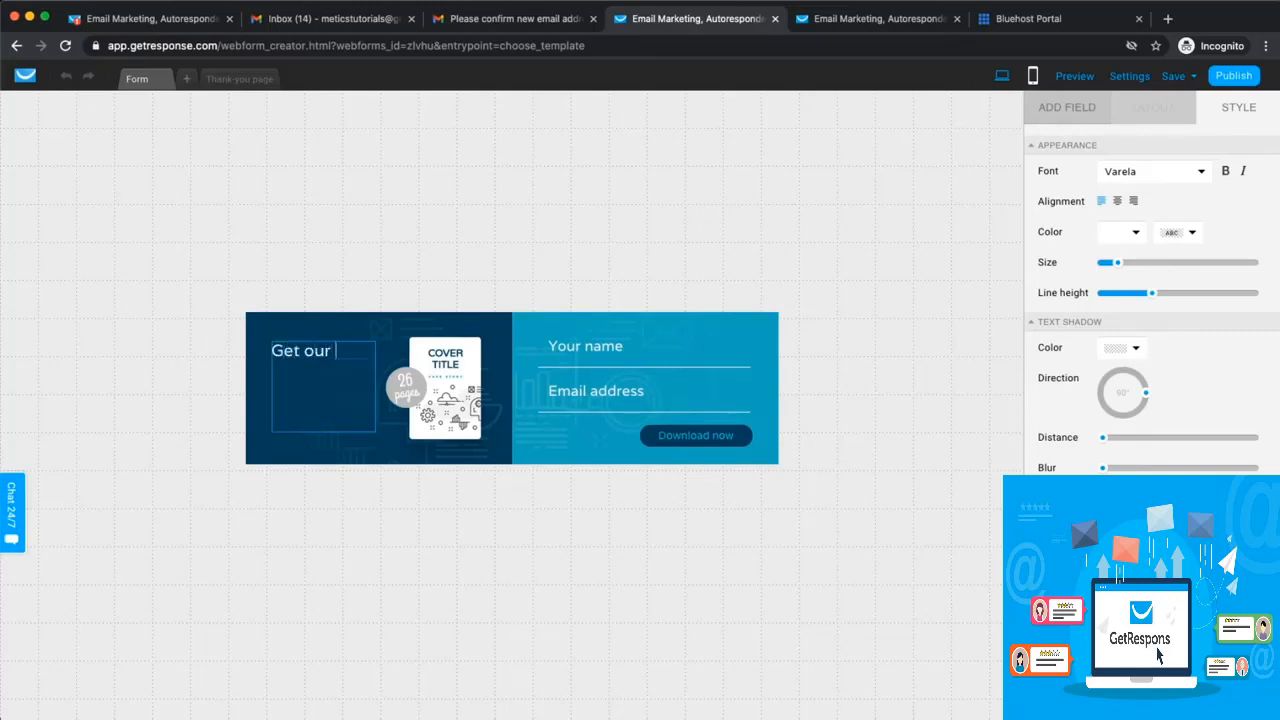
pyautogui.write('free youtube o')
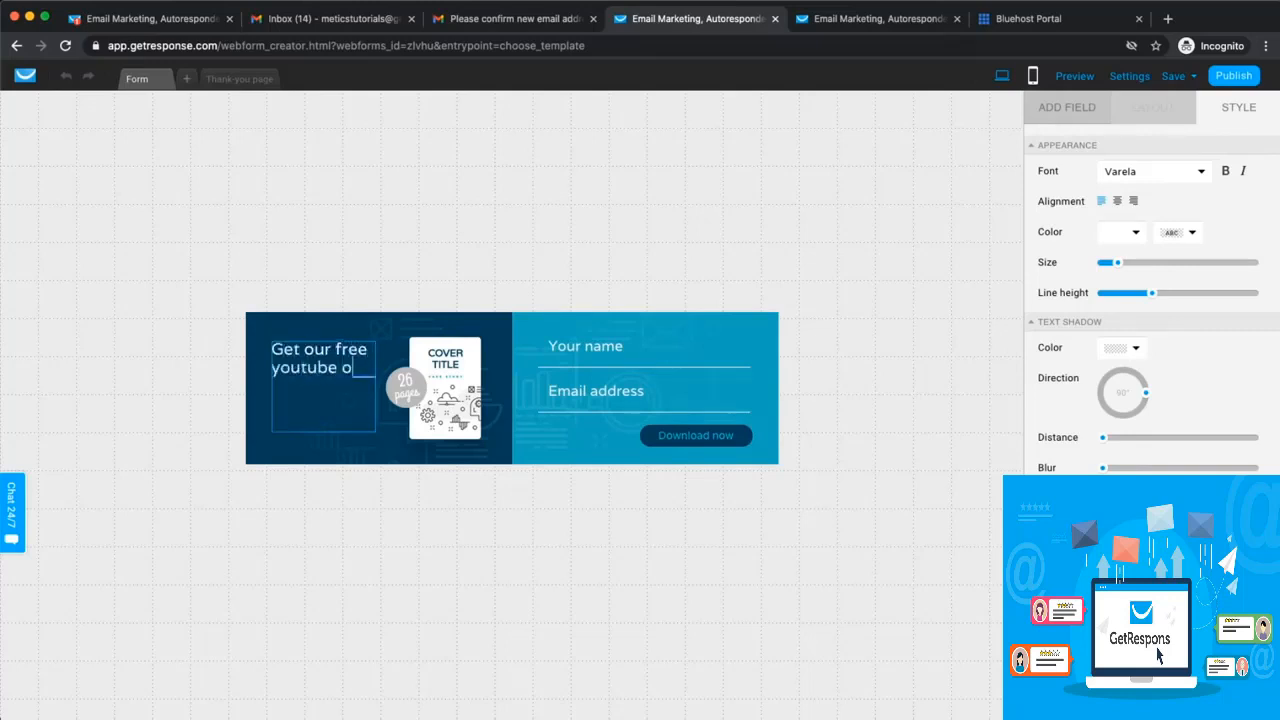
pyautogui.write('ptimization checklist here:')
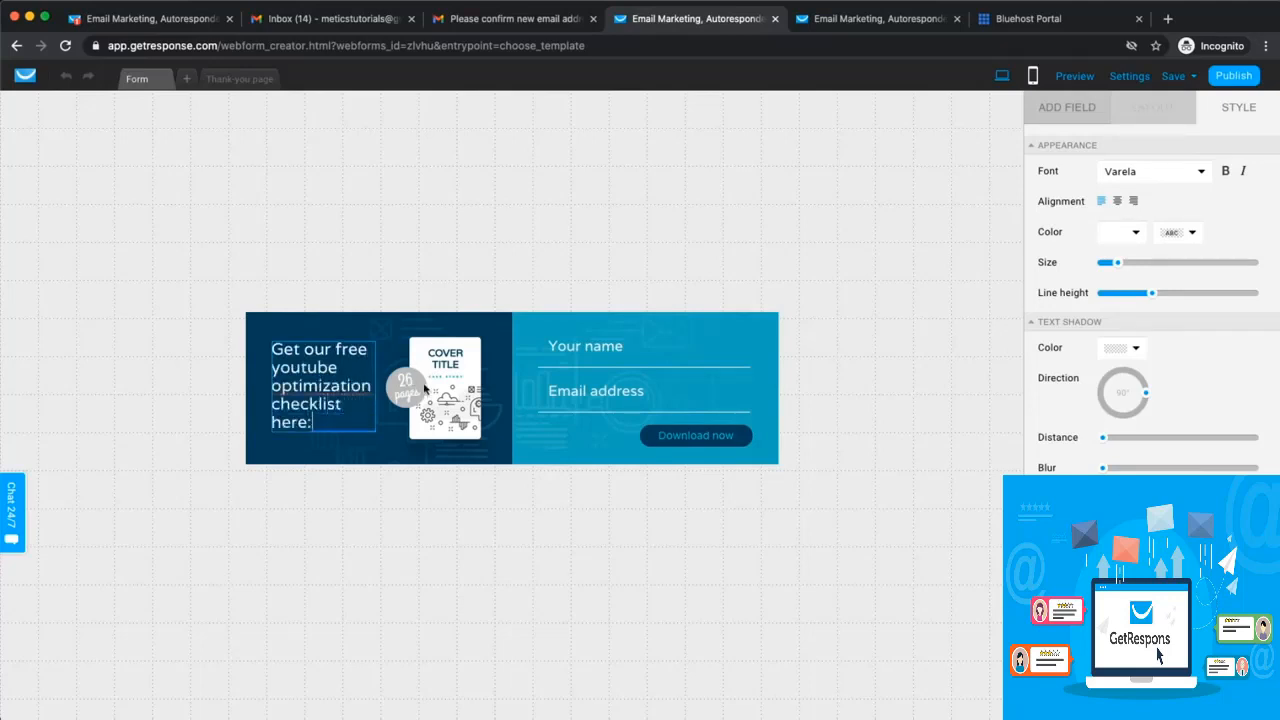
# Replace the form's cover image with Cover.png from the GetResponse Tutorial folder, uploading it to the Main folder.
pyautogui.click(442, 383)
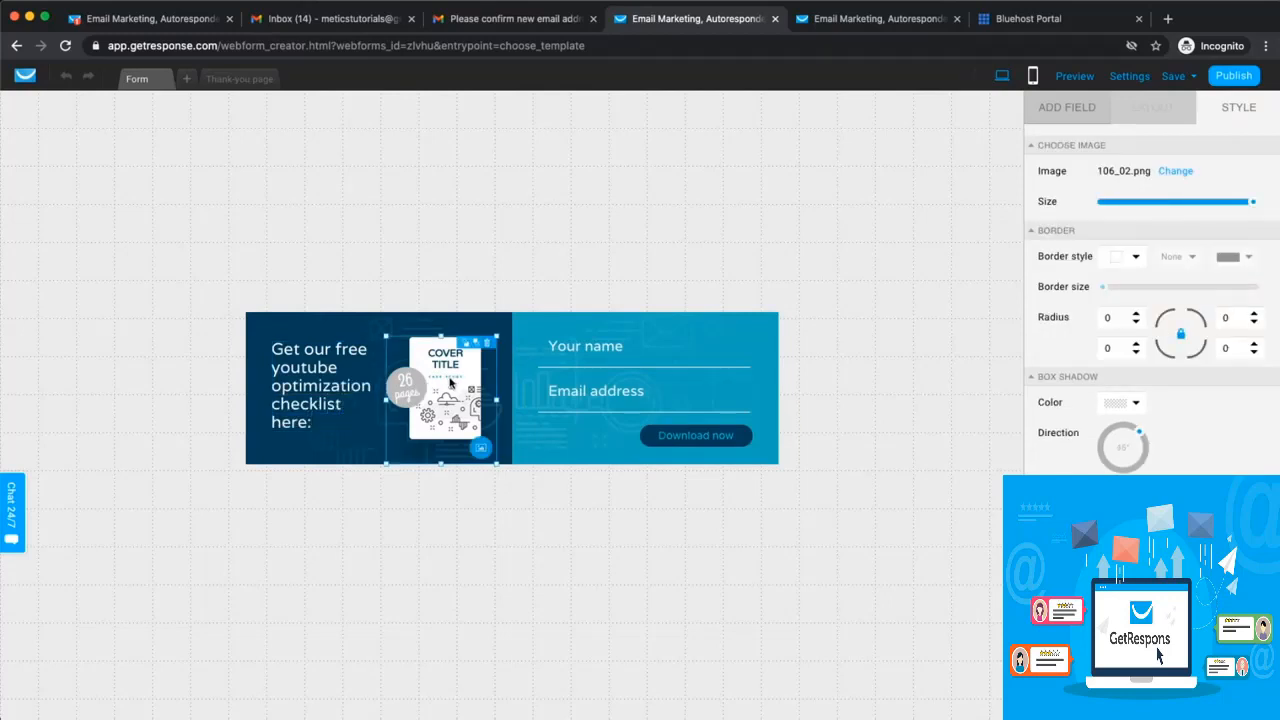
pyautogui.scroll(5, 480, 448)
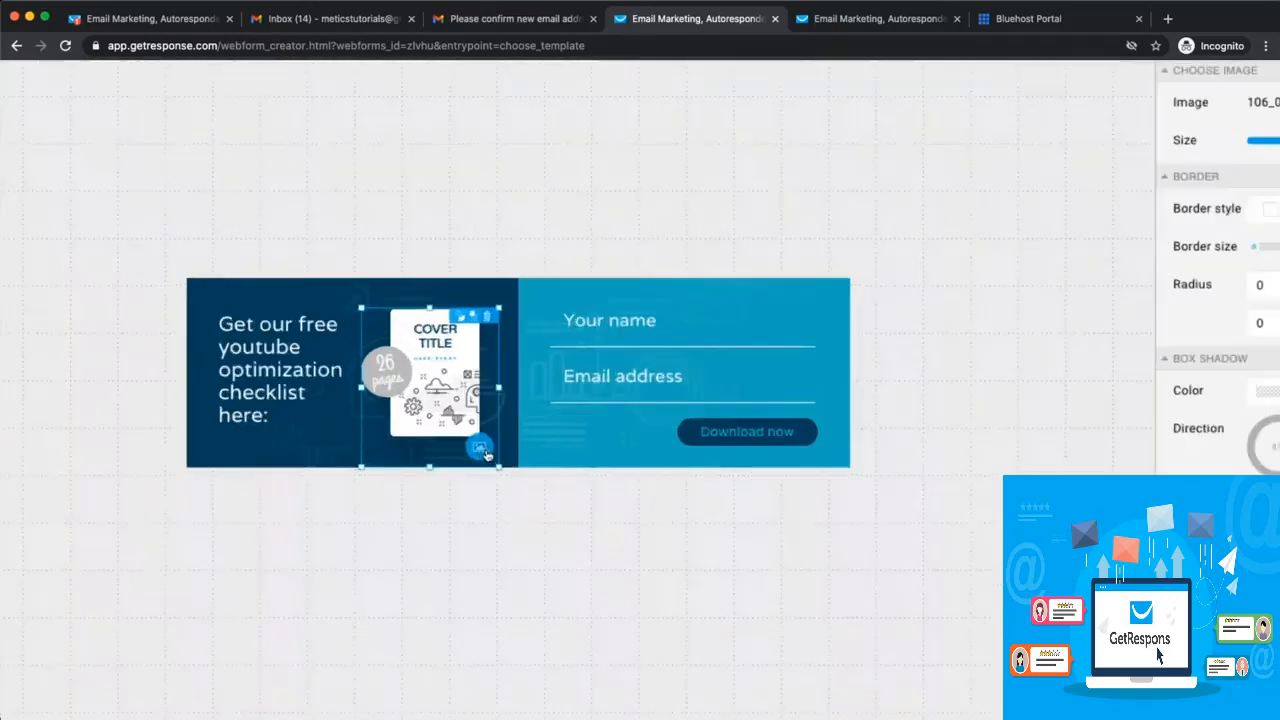
pyautogui.click(474, 450)
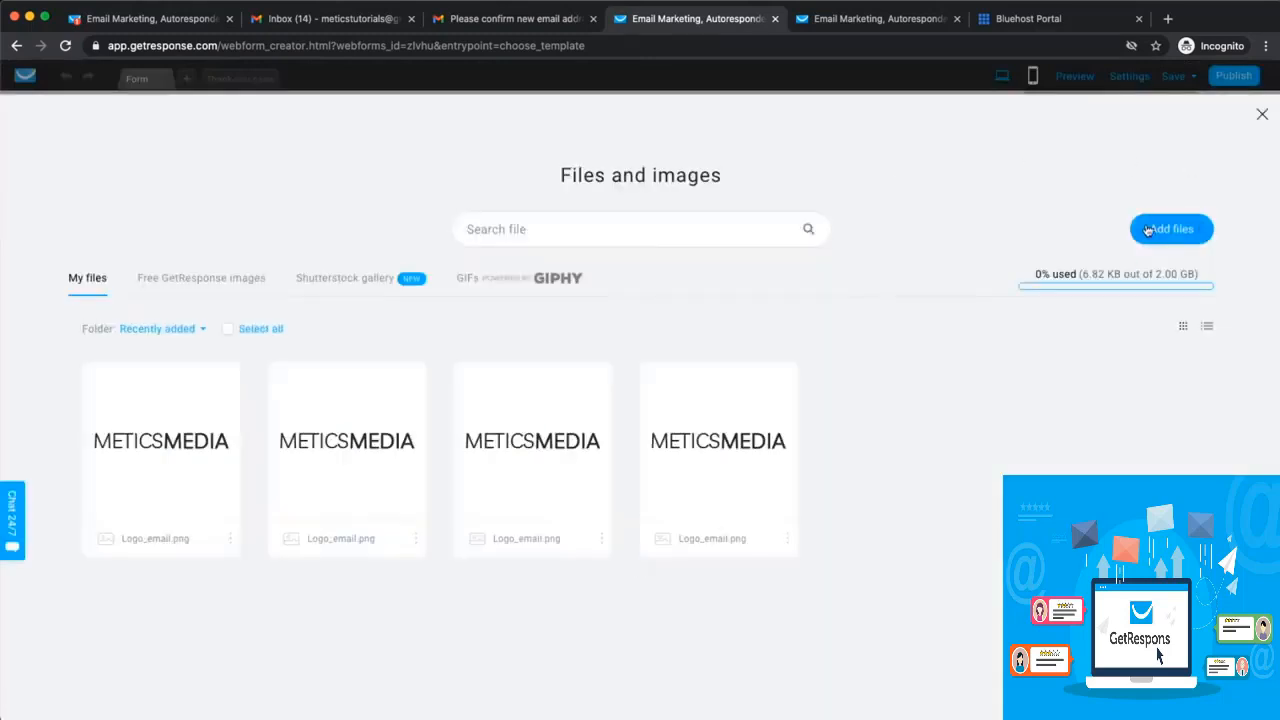
pyautogui.click(1148, 230)
pyautogui.click(642, 349)
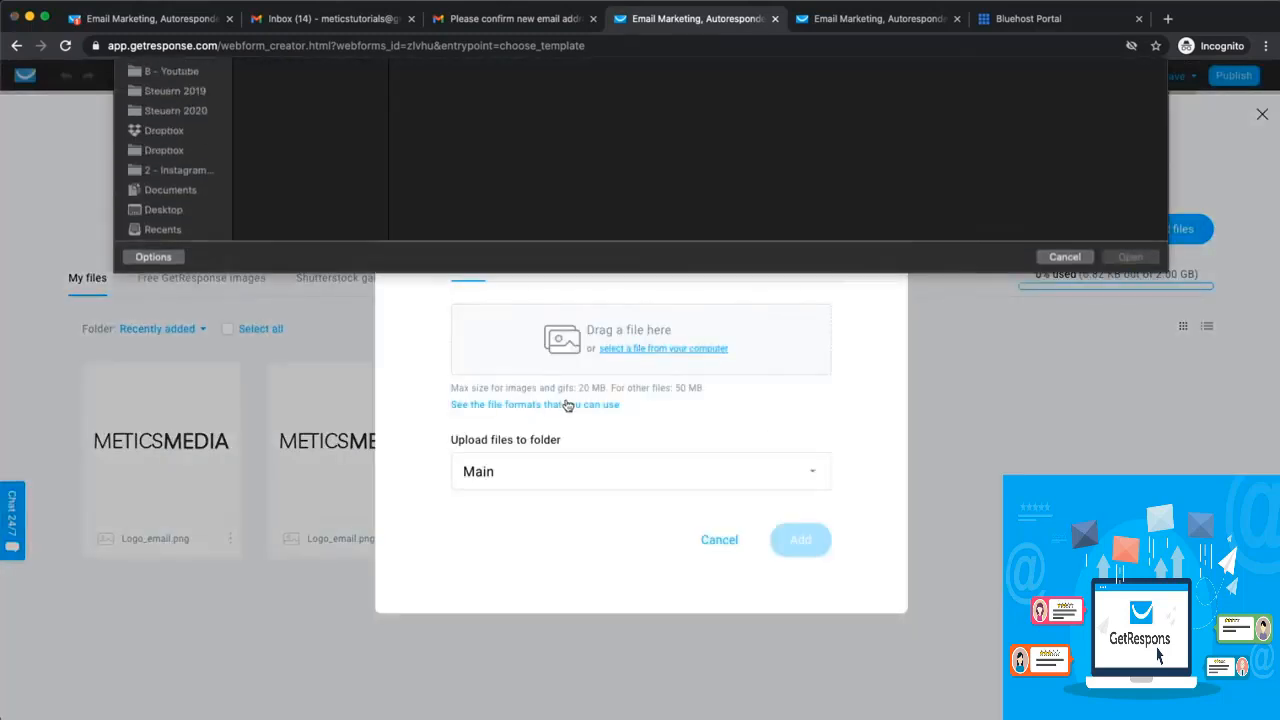
pyautogui.click(285, 110)
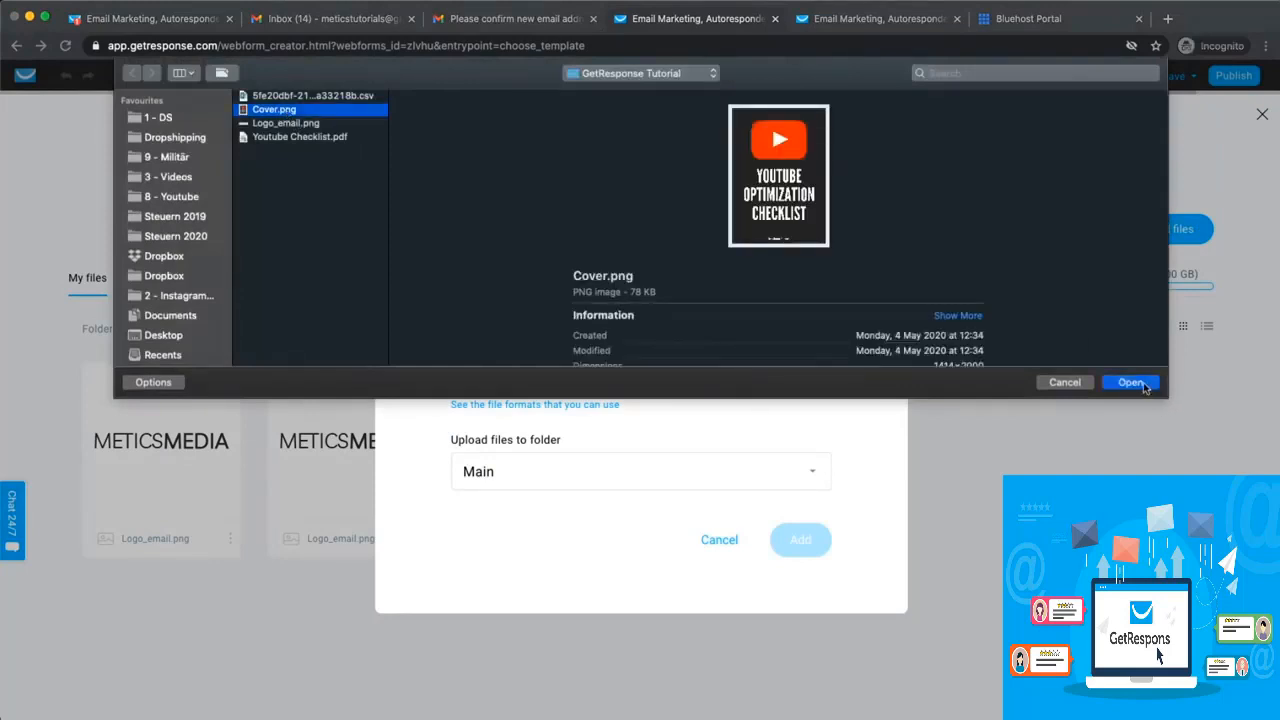
pyautogui.click(1140, 384)
pyautogui.click(802, 560)
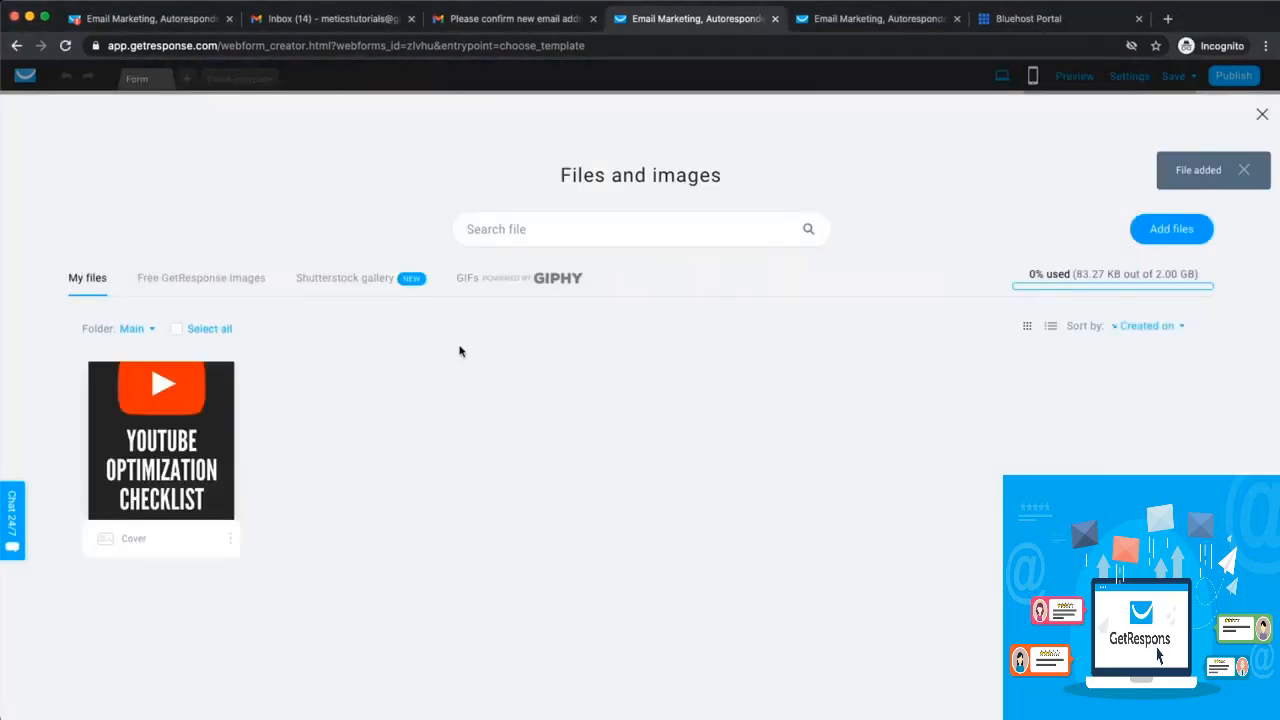
pyautogui.moveTo(140, 410)
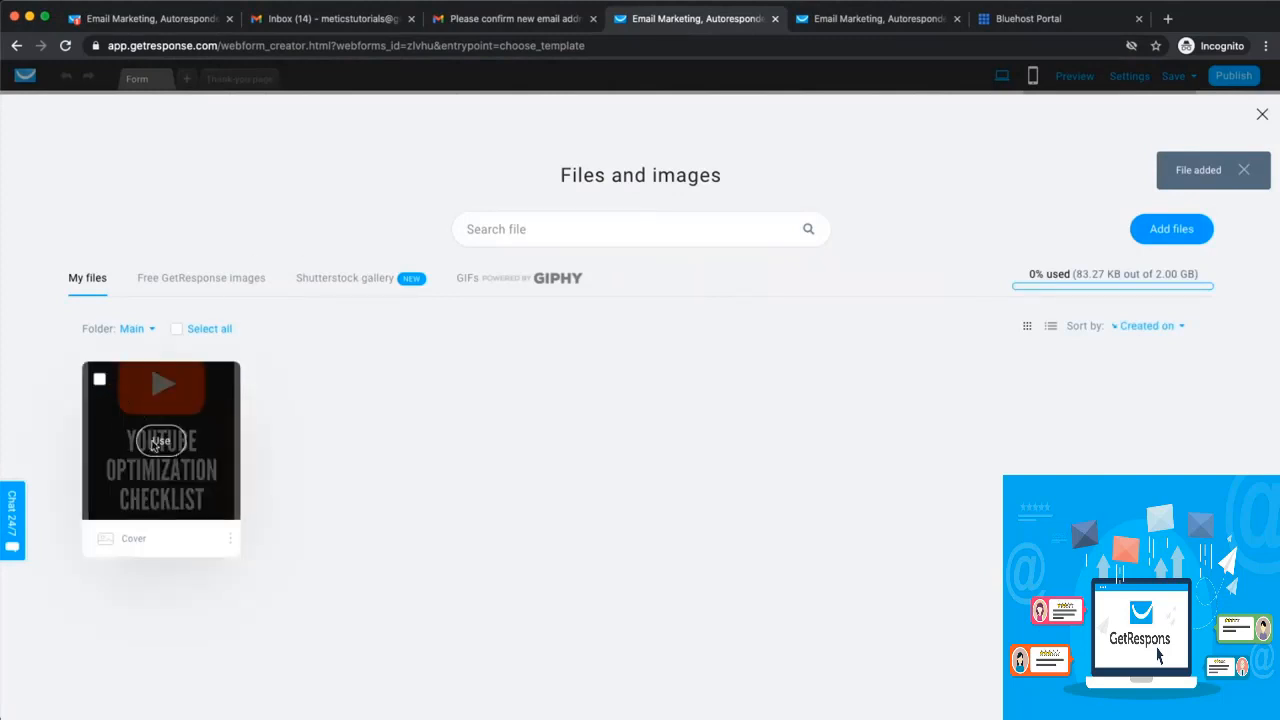
pyautogui.click(160, 441)
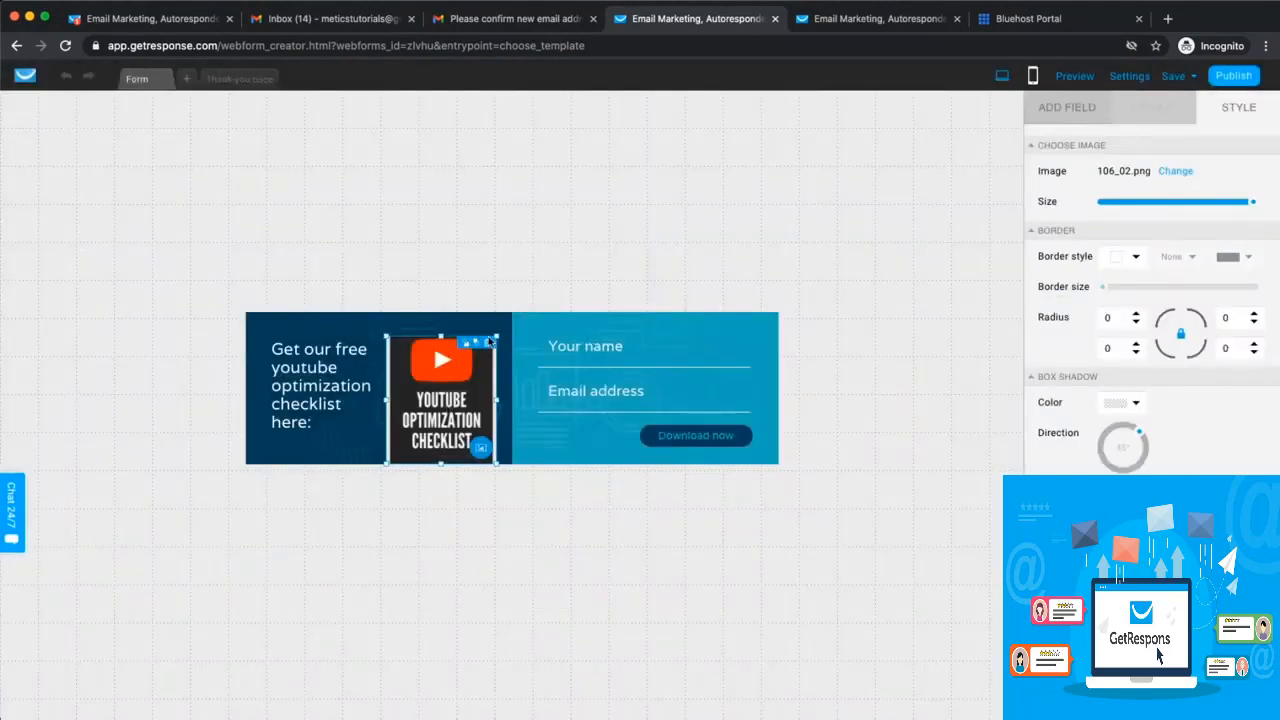
# Shrink the cover image, position it within the dark blue panel, and widen the form to about 893 px.
pyautogui.moveTo(496, 333); pyautogui.dragTo(462, 360)
pyautogui.moveTo(428, 432); pyautogui.dragTo(459, 401)
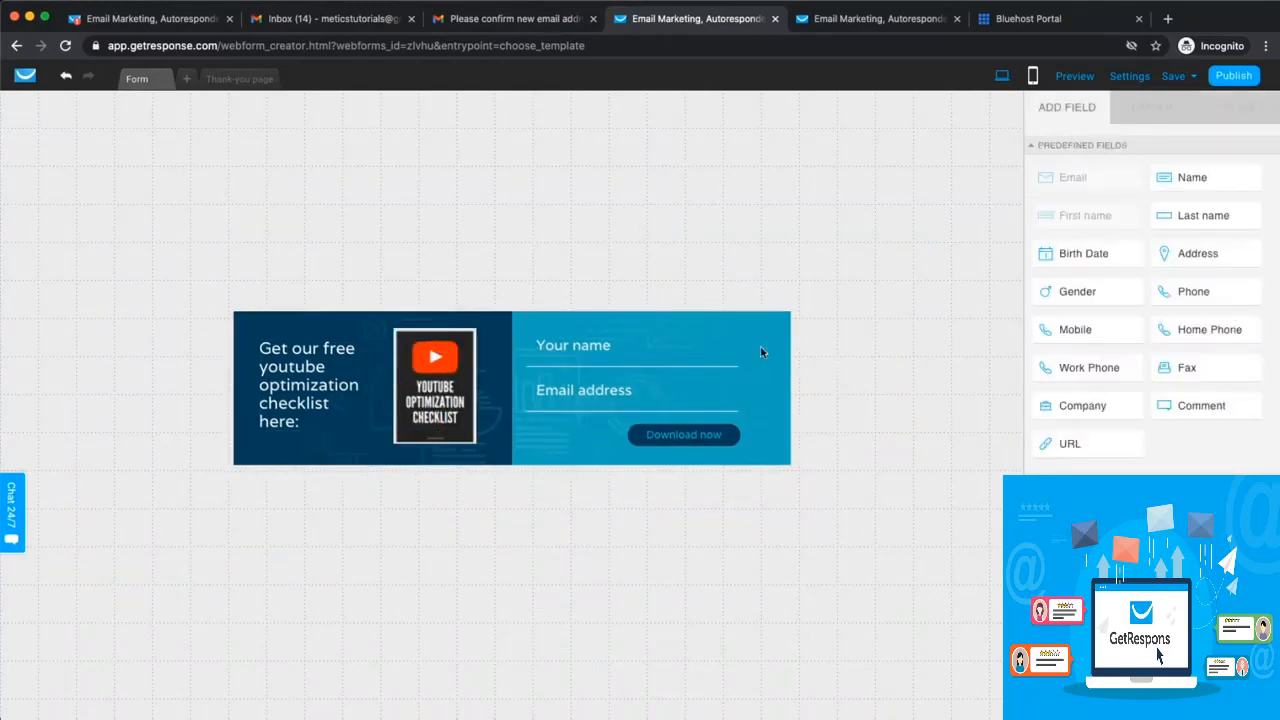
pyautogui.click(778, 370)
pyautogui.moveTo(791, 387); pyautogui.dragTo(853, 387)
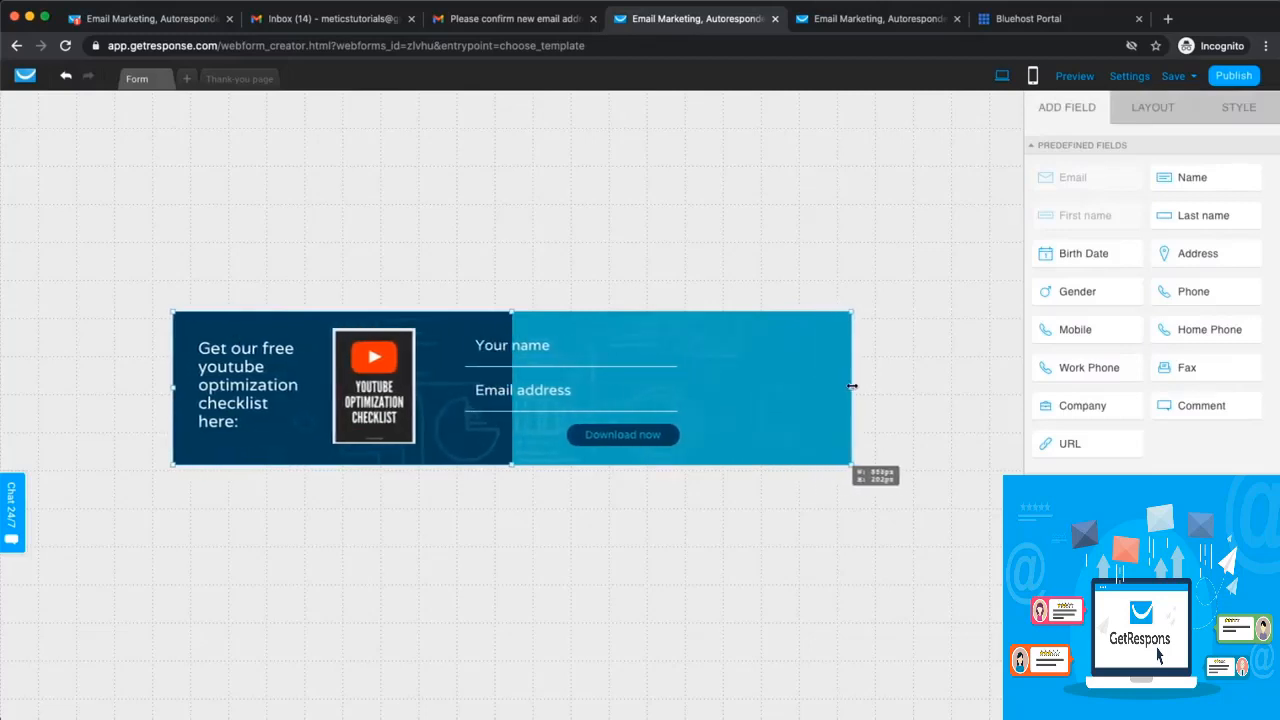
# Move the name field, email field and Download now button into the light blue half, and narrow the form slightly.
pyautogui.click(527, 341)
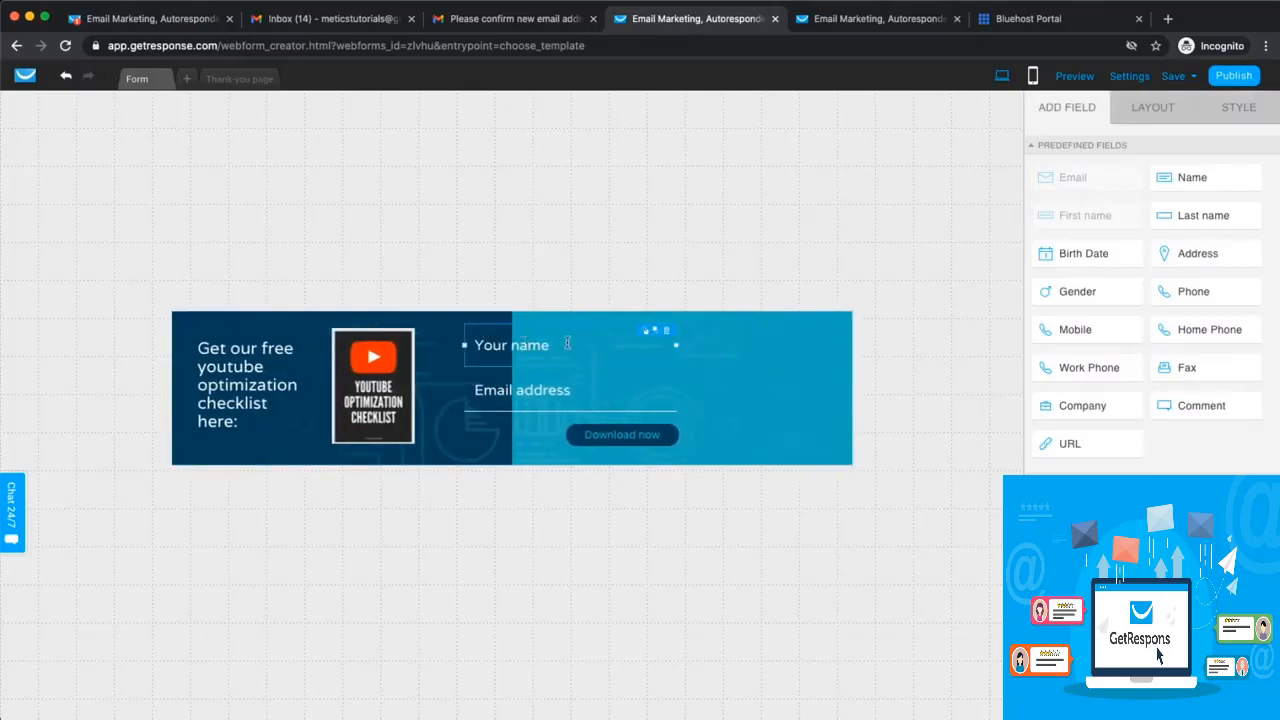
pyautogui.moveTo(530, 346); pyautogui.dragTo(610, 348)
pyautogui.moveTo(531, 385); pyautogui.dragTo(608, 386)
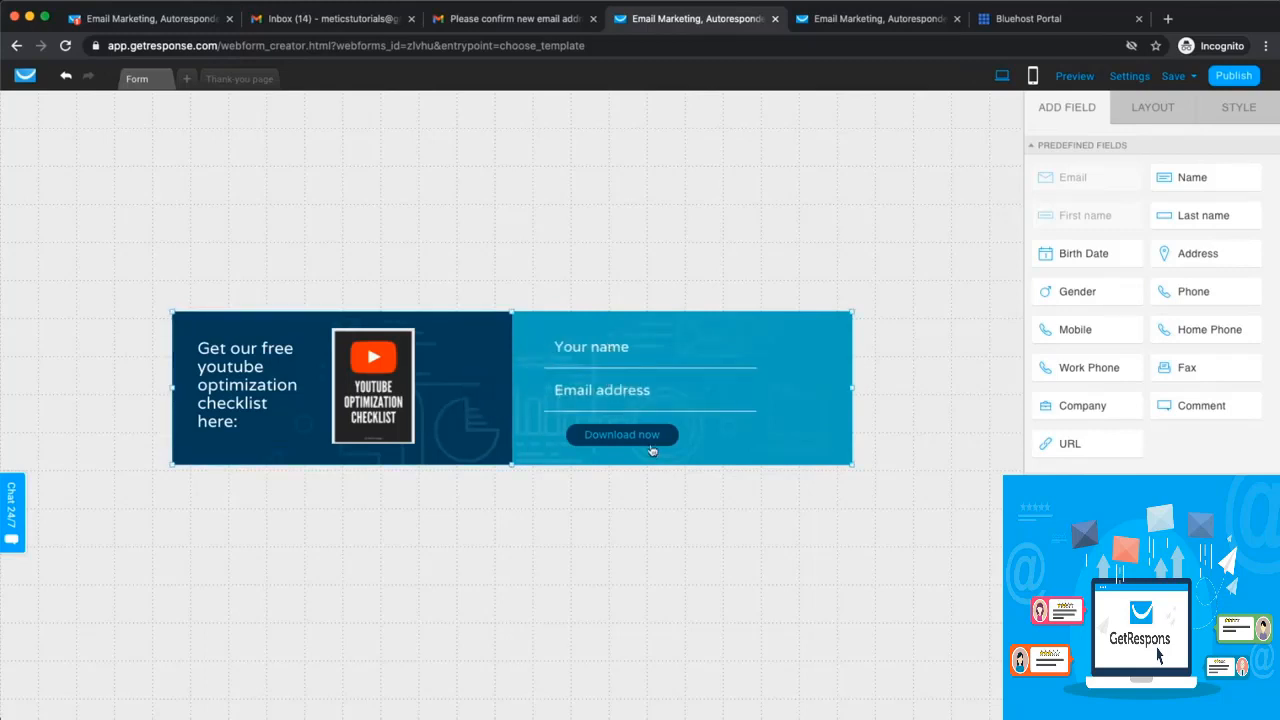
pyautogui.moveTo(655, 437); pyautogui.dragTo(713, 446)
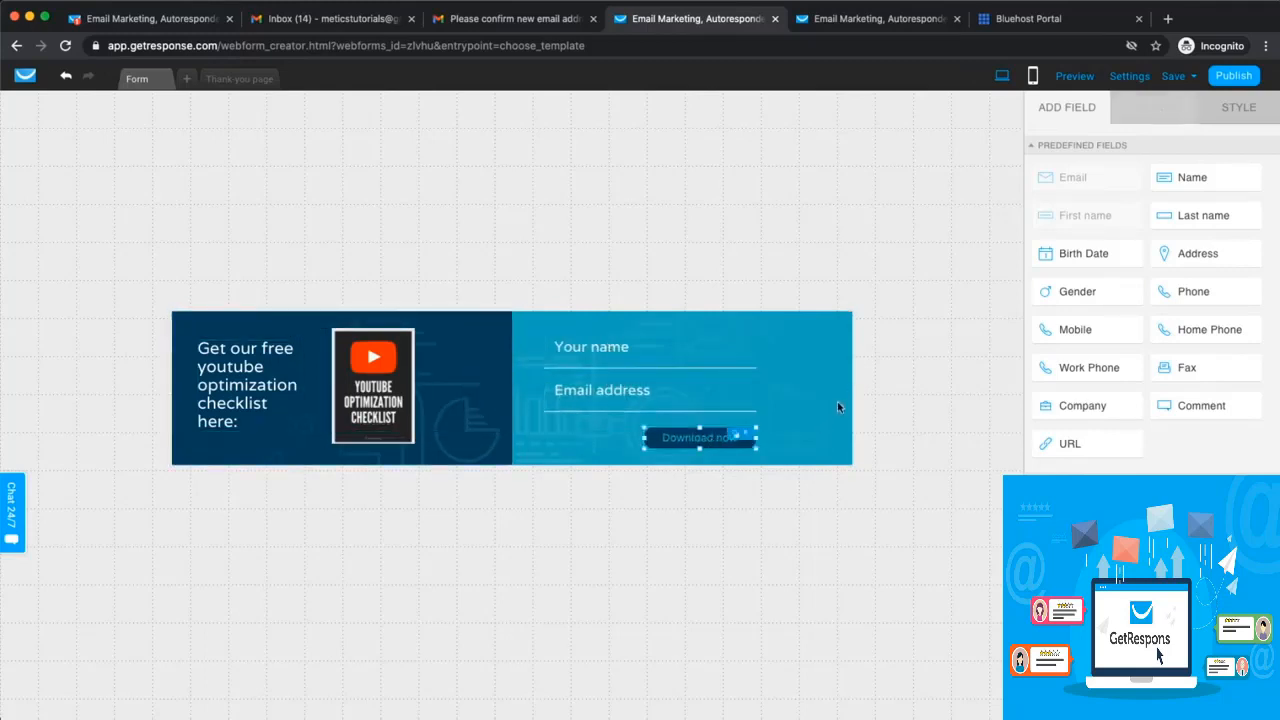
pyautogui.click(847, 397)
pyautogui.moveTo(851, 390); pyautogui.dragTo(837, 387)
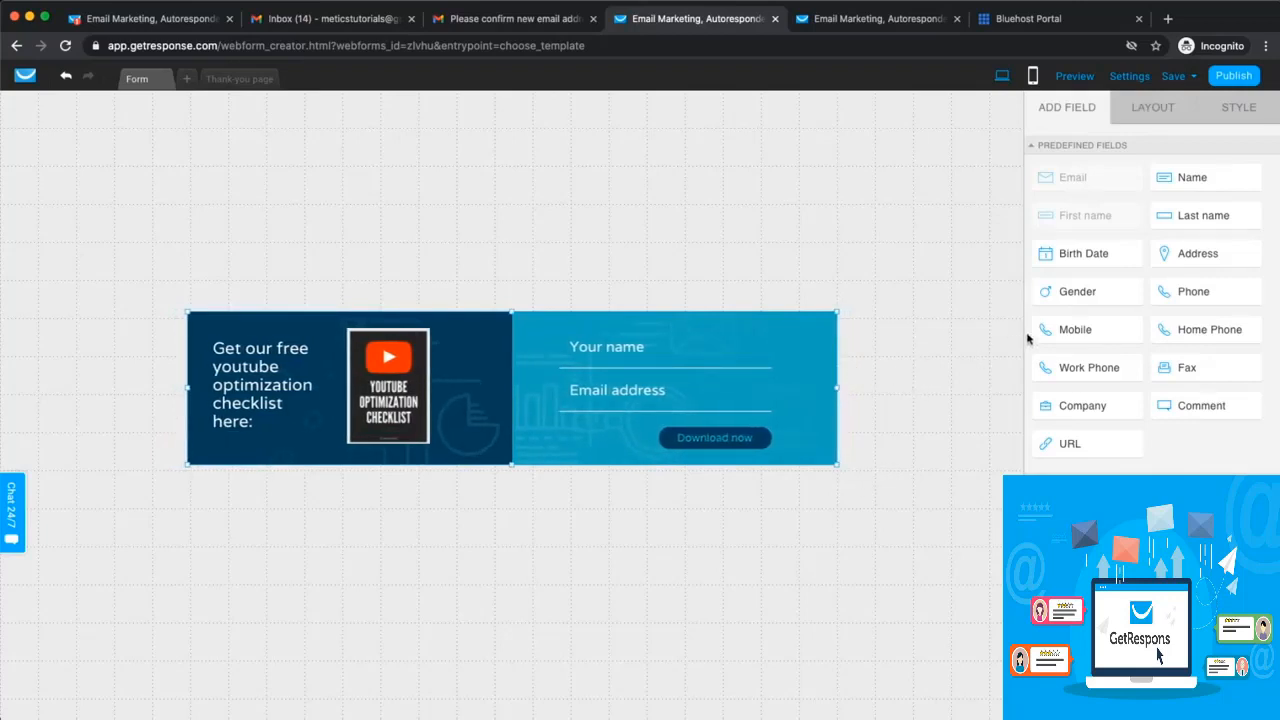
# Look through the available form fields and try placing a text element over the headline, removing it again.
pyautogui.moveTo(1166, 256)
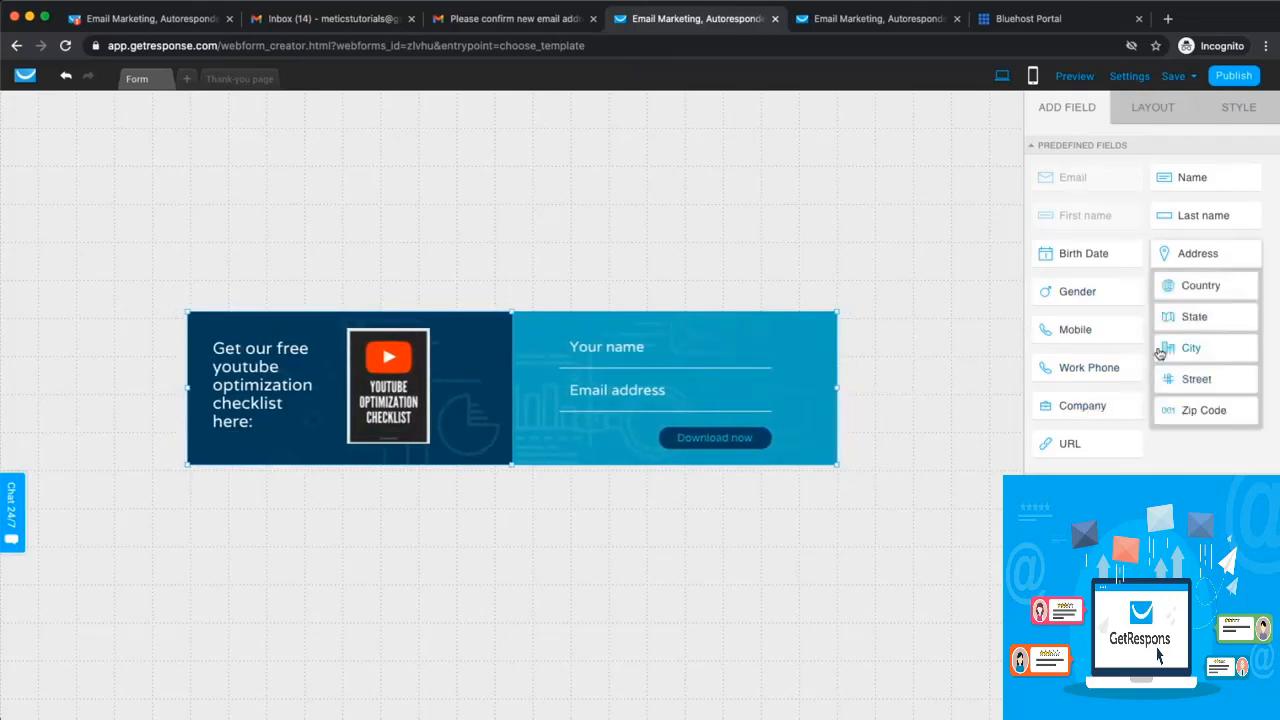
pyautogui.scroll(4, 1142, 294)
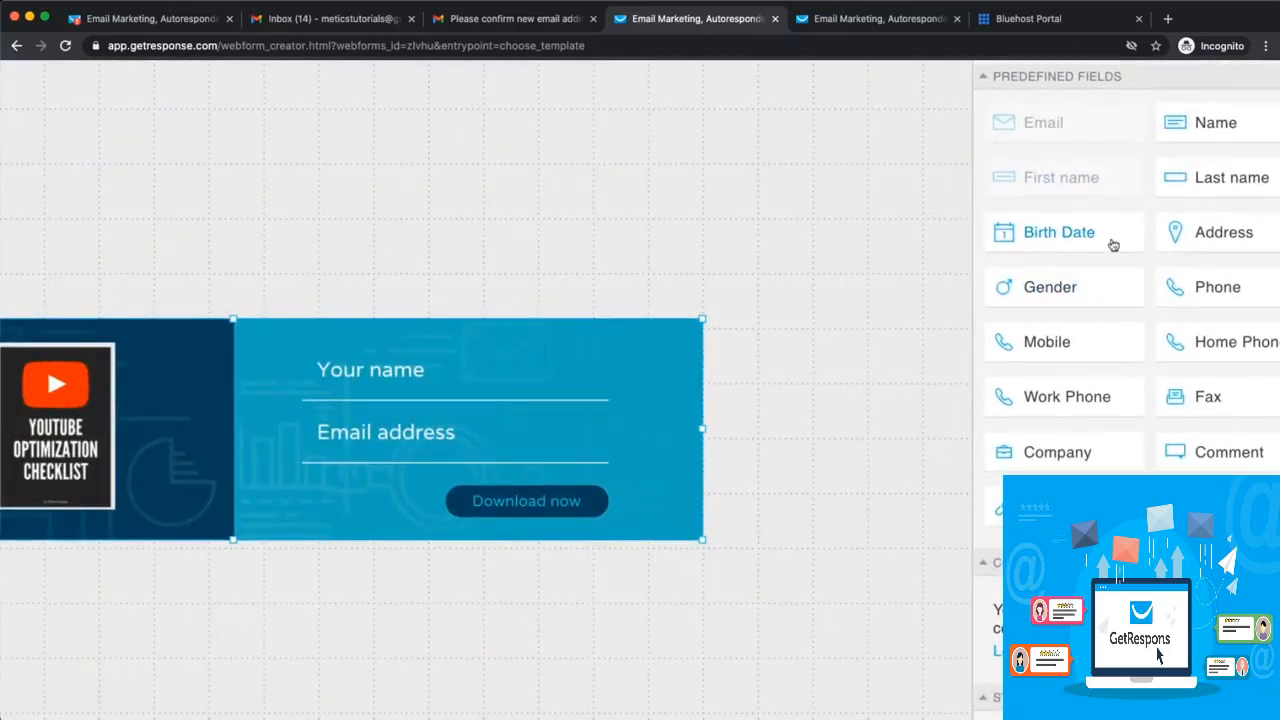
pyautogui.scroll(-1, 1116, 262)
pyautogui.scroll(-3, 1132, 411)
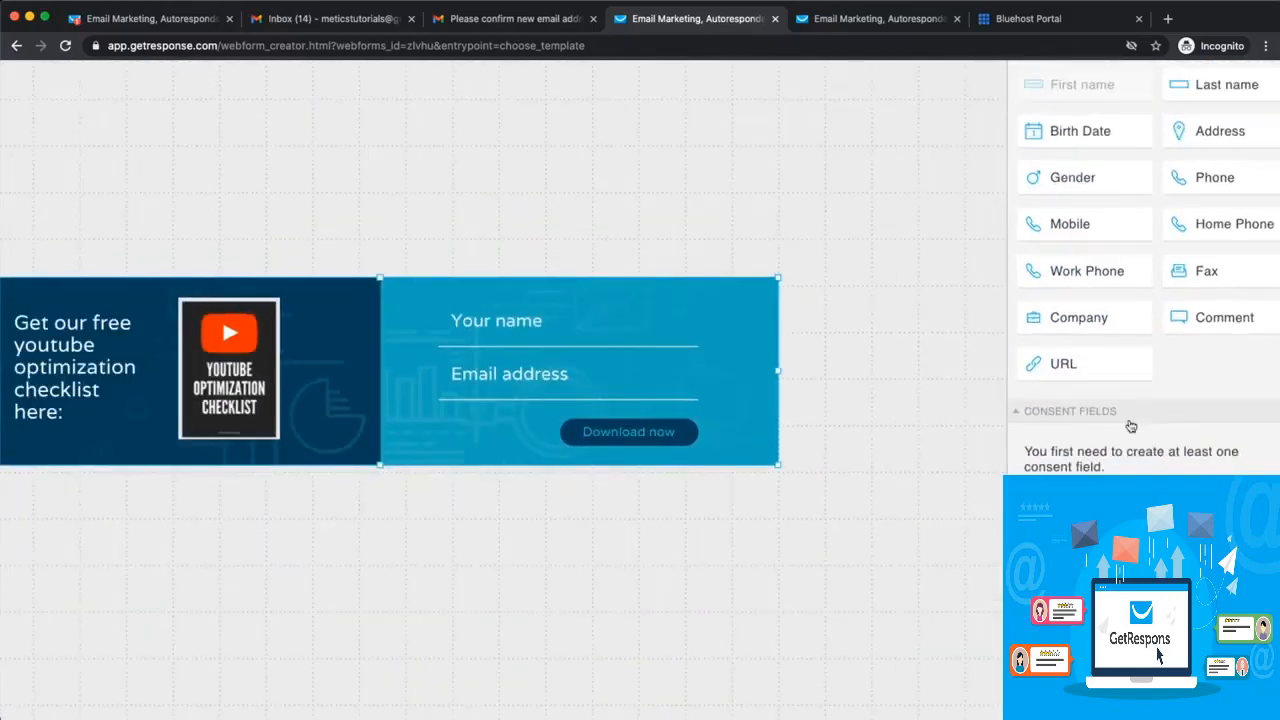
pyautogui.scroll(-3, 1131, 427)
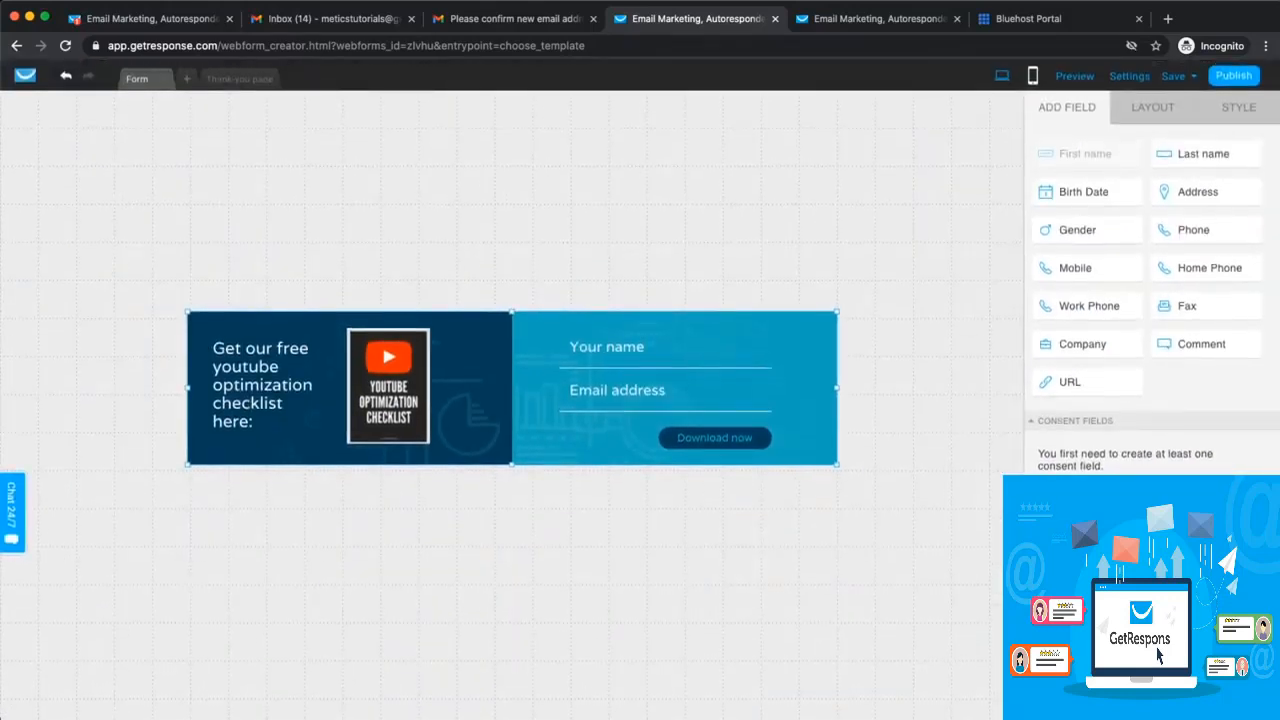
pyautogui.moveTo(1070, 600); pyautogui.dragTo(287, 371)
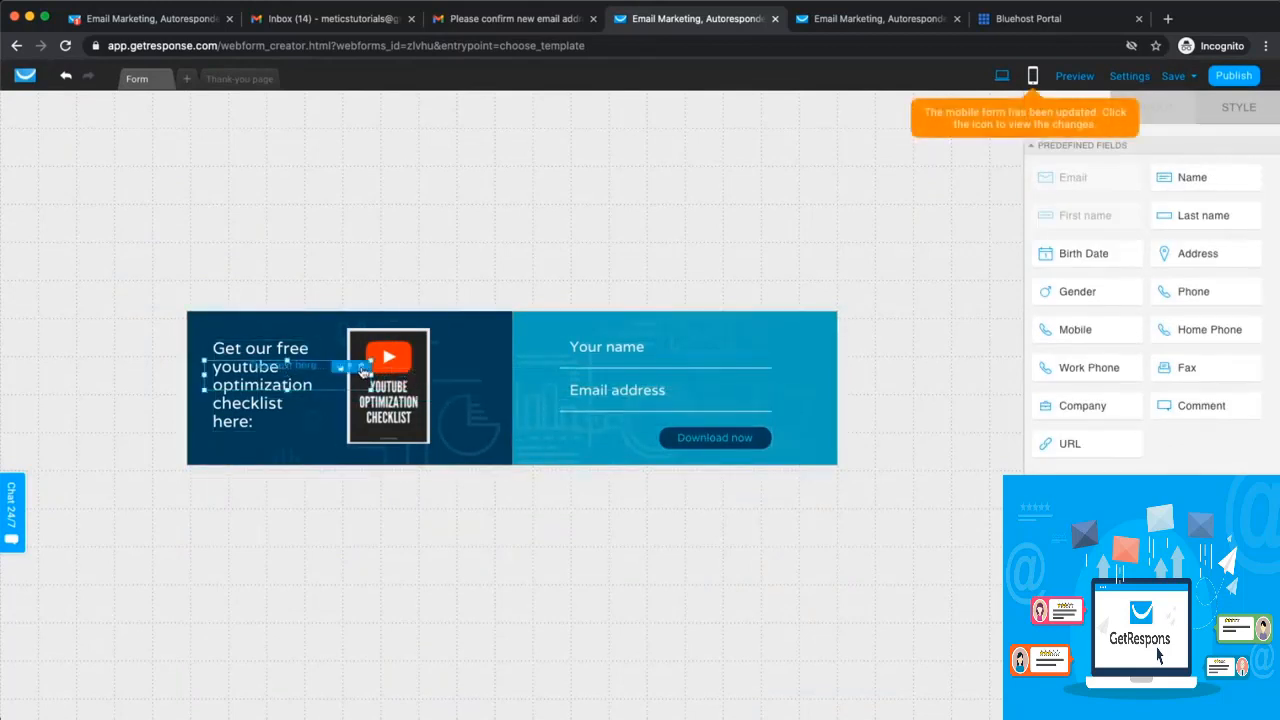
pyautogui.click(363, 369)
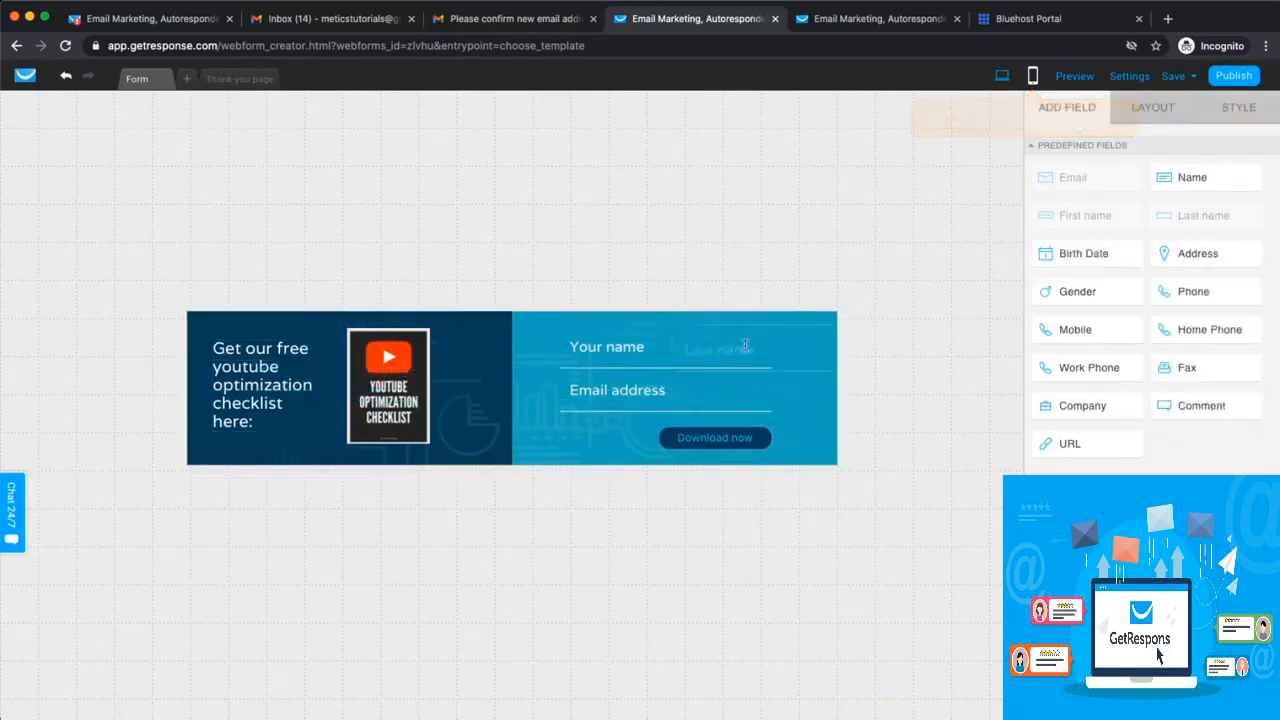
# Try out a Last name field on the form, deleting it and restoring the form's previous height.
pyautogui.moveTo(1146, 214); pyautogui.dragTo(548, 384)
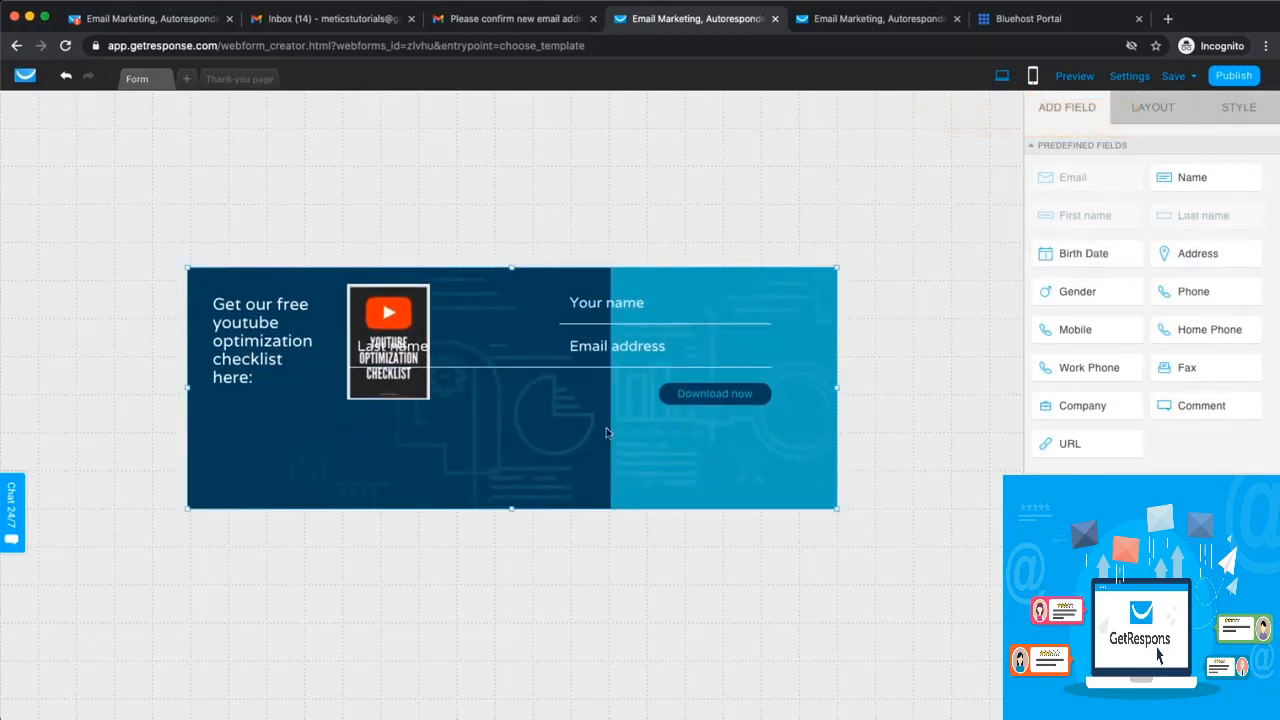
pyautogui.moveTo(432, 353); pyautogui.dragTo(668, 381)
pyautogui.click(515, 395)
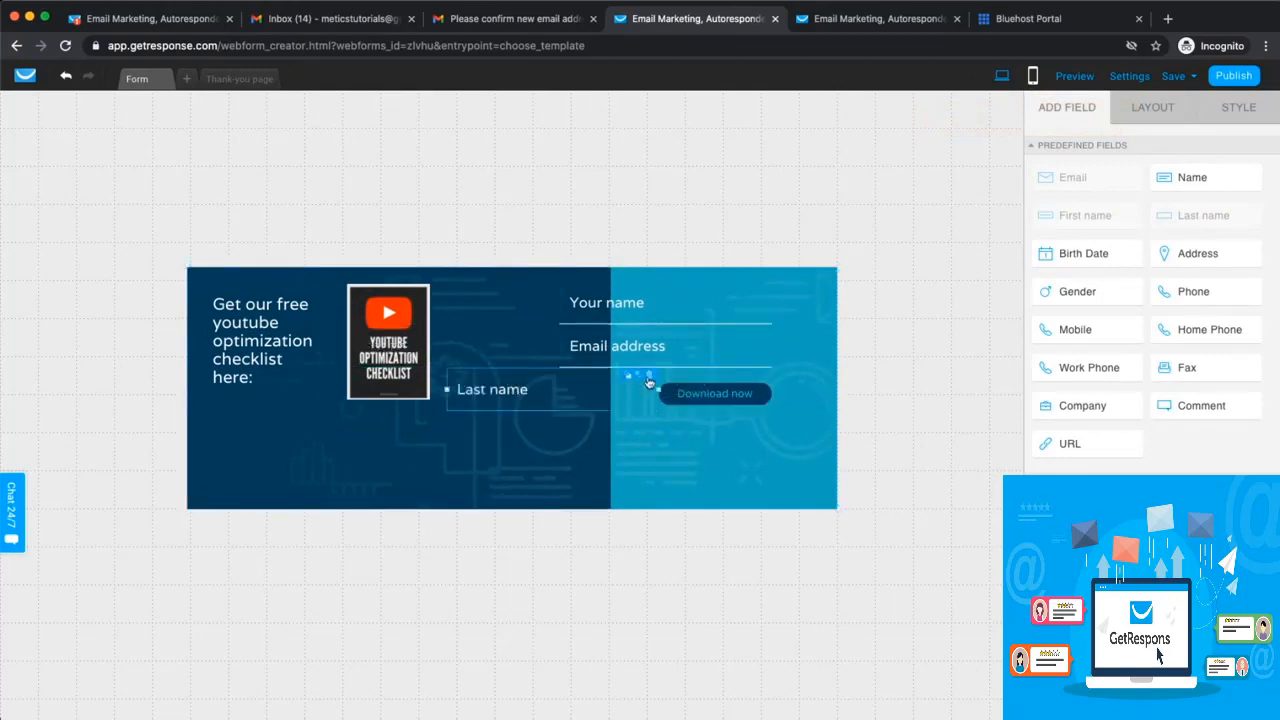
pyautogui.press('Delete')
pyautogui.moveTo(510, 510); pyautogui.dragTo(508, 467)
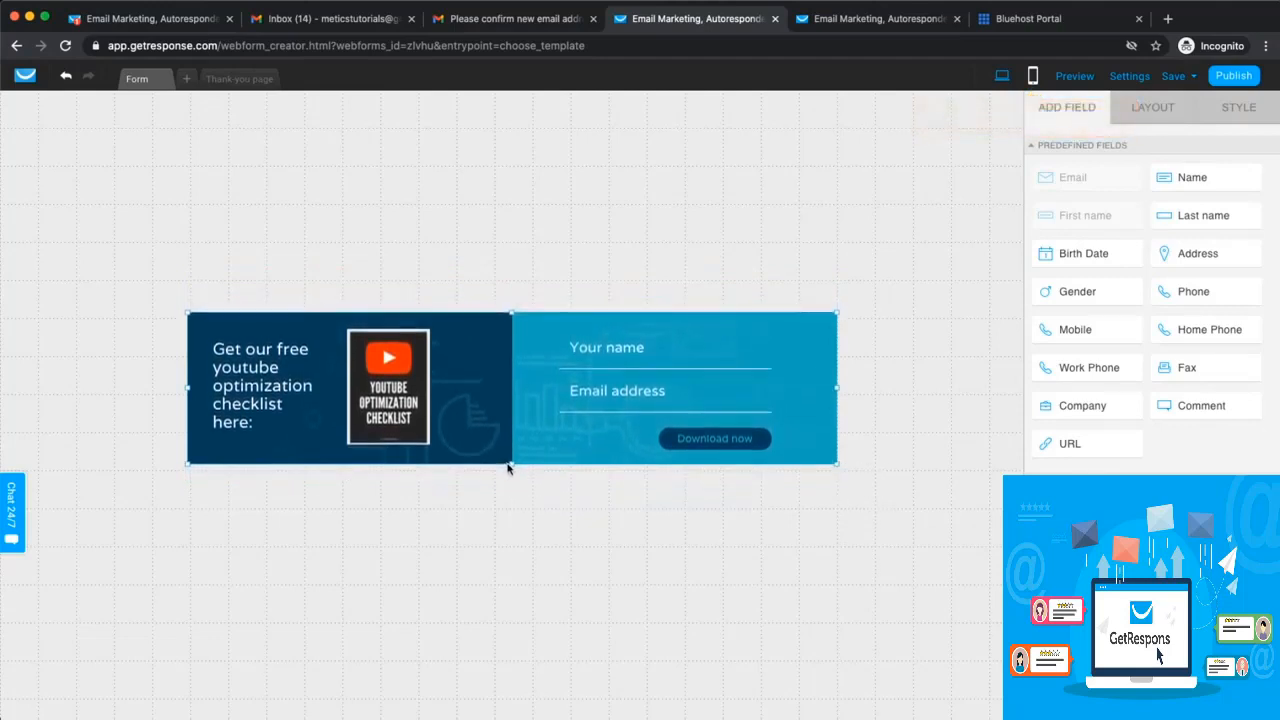
pyautogui.click(599, 519)
# Add a Variant B of the form and open its headline text for editing.
pyautogui.scroll(-2, 1100, 463)
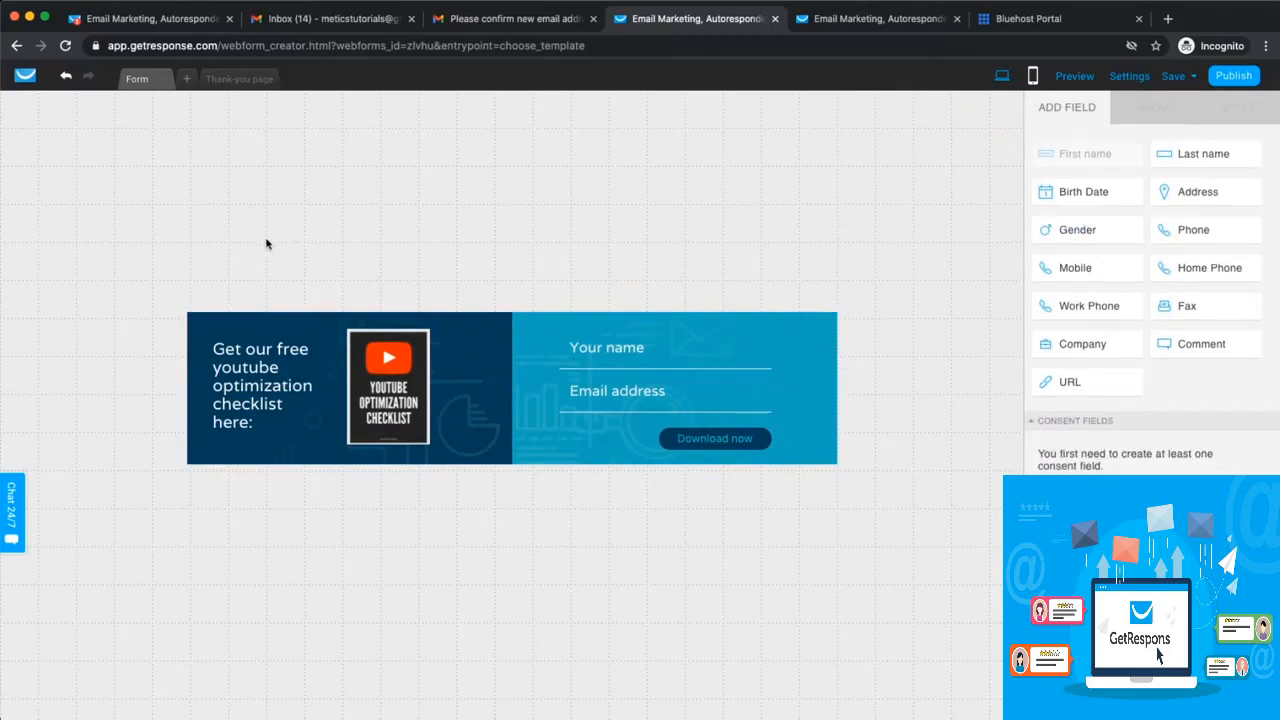
pyautogui.scroll(5, 173, 87)
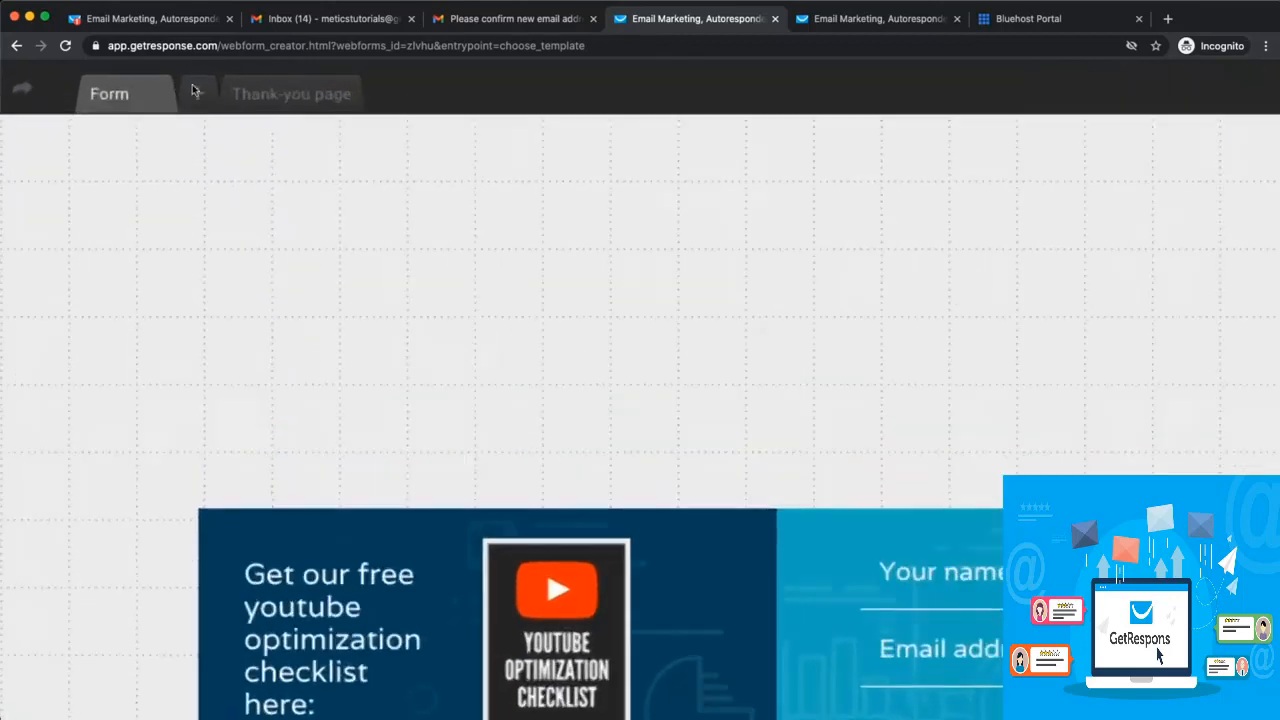
pyautogui.click(197, 99)
pyautogui.scroll(-3, 196, 102)
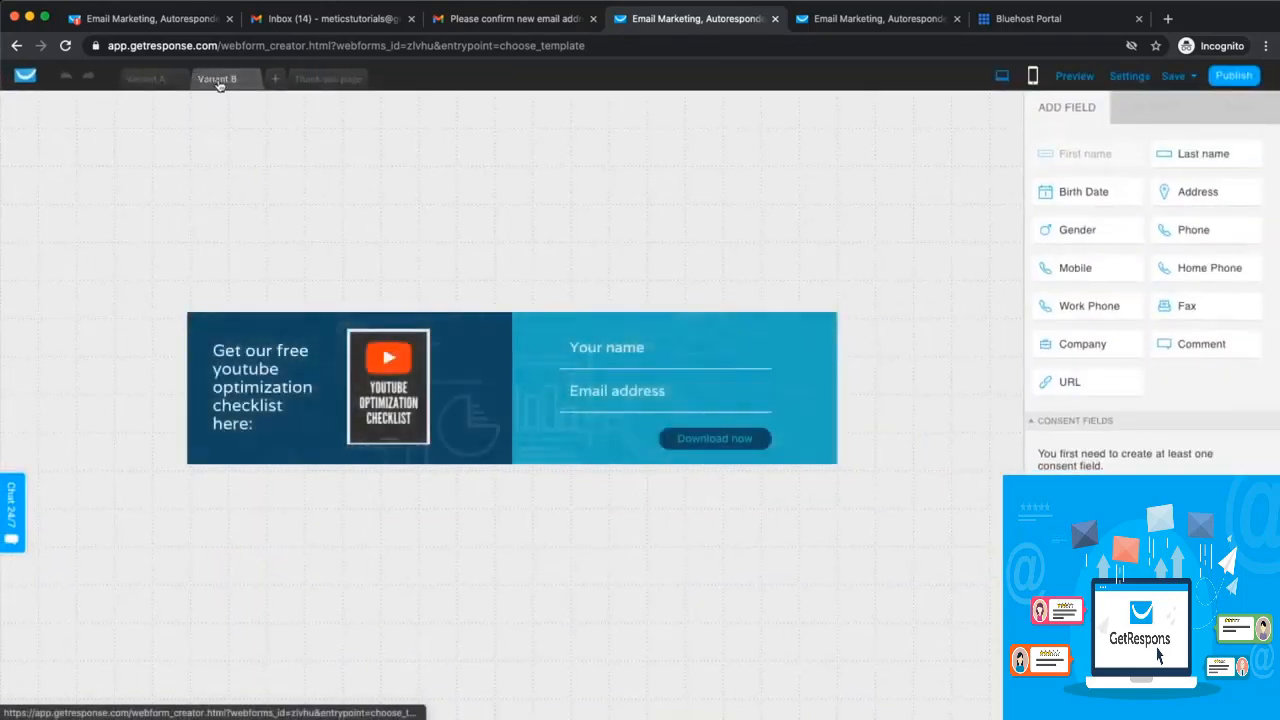
pyautogui.click(240, 366)
pyautogui.moveTo(215, 351)
pyautogui.mouseDown()
pyautogui.moveTo(237, 356)
pyautogui.moveTo(215, 354)
pyautogui.moveTo(224, 362)
pyautogui.mouseUp()
pyautogui.doubleClick(228, 369)
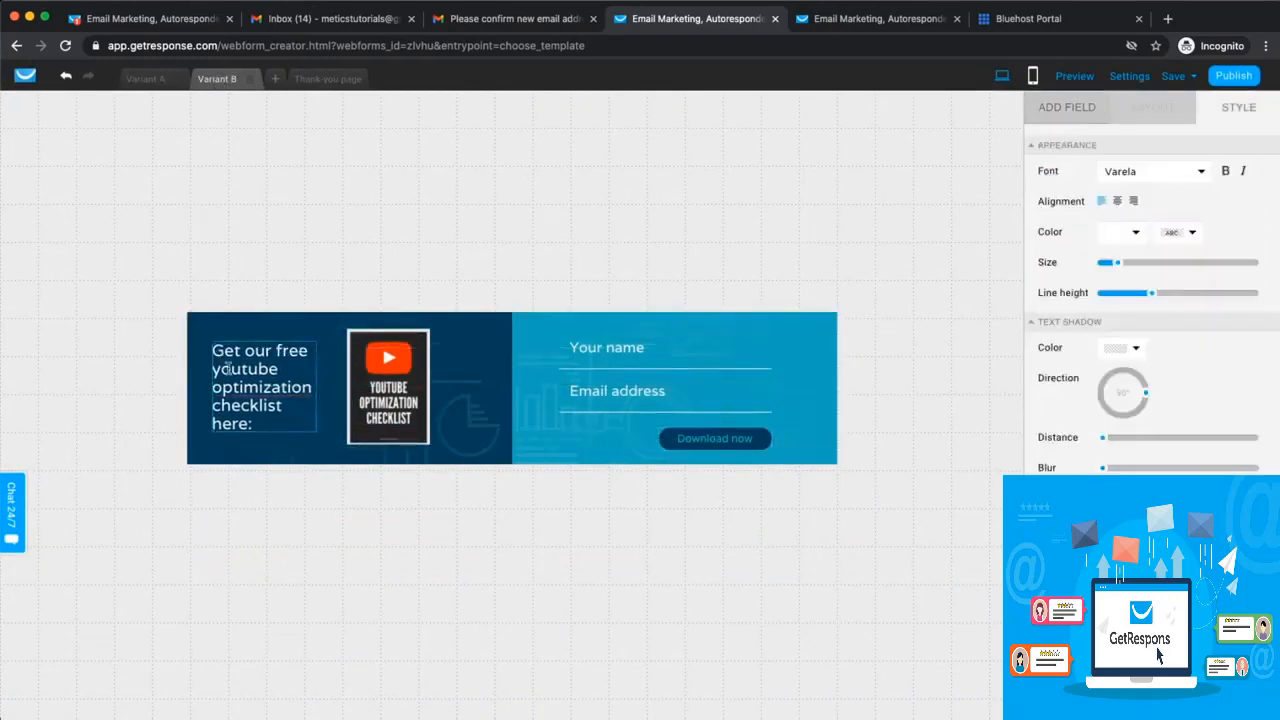
pyautogui.click(290, 478)
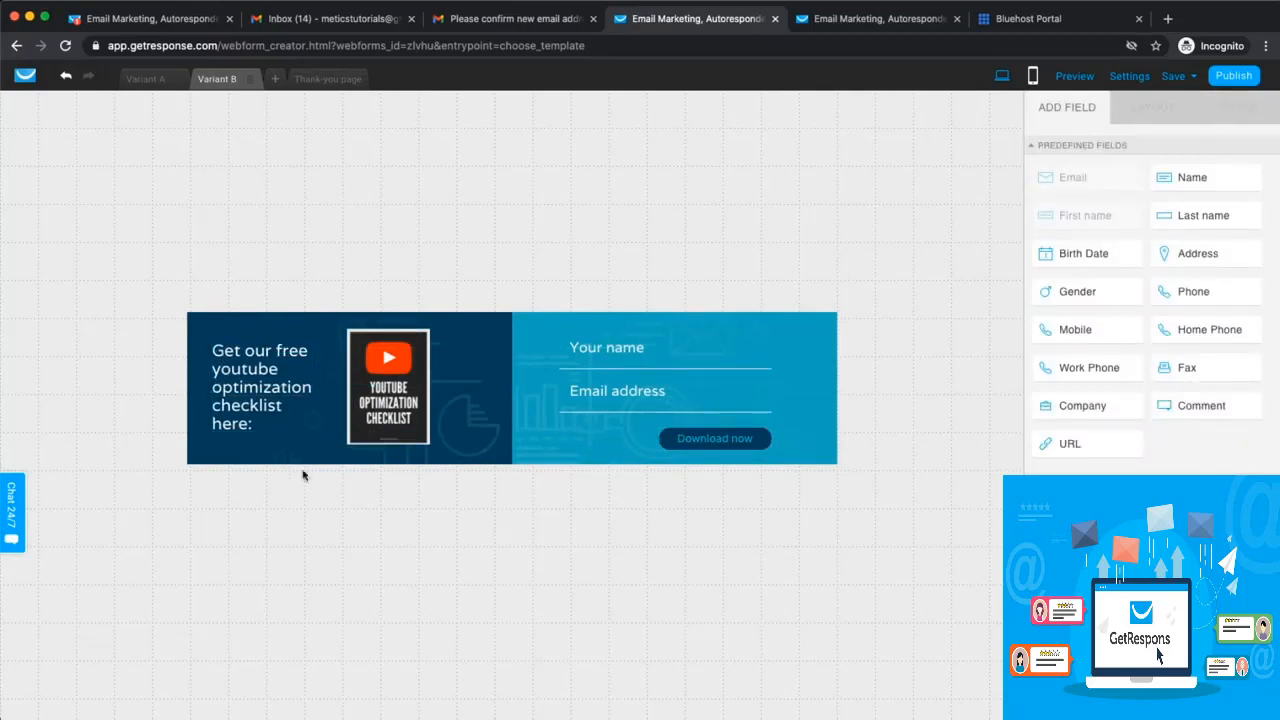
# Compare Variant A with Variant B and preview the form.
pyautogui.click(145, 79)
pyautogui.click(229, 82)
pyautogui.click(145, 79)
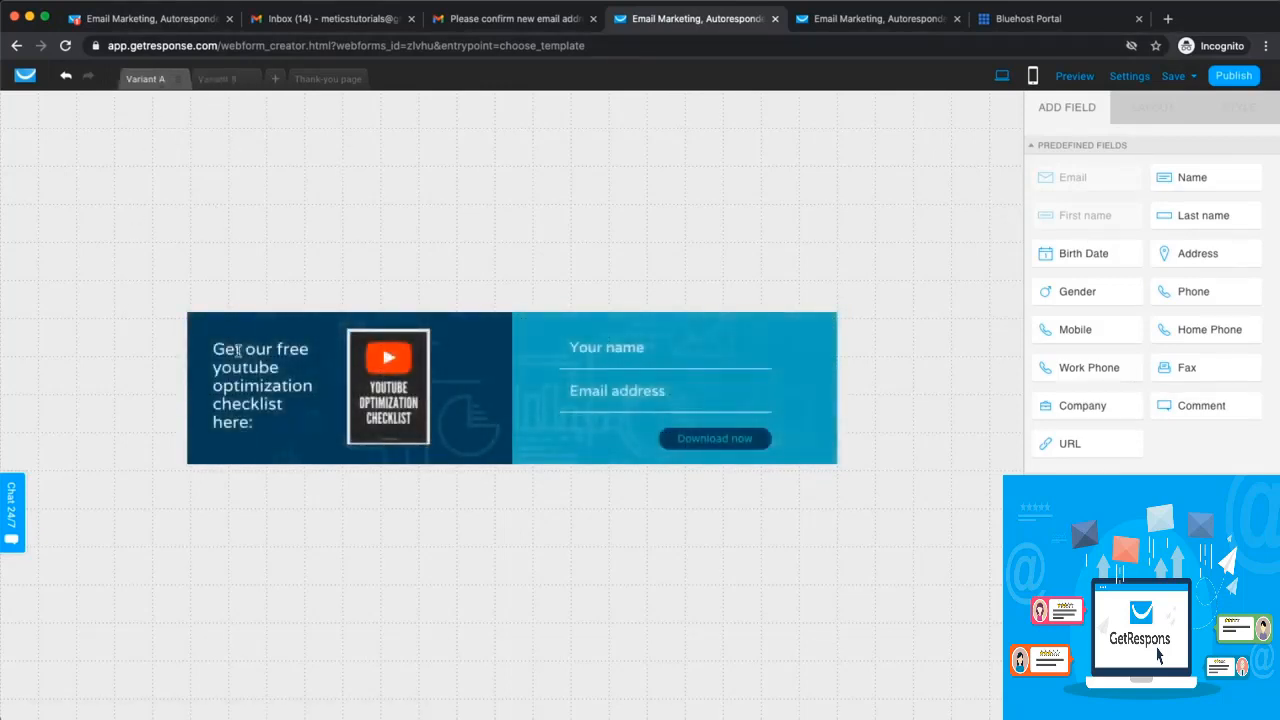
pyautogui.click(225, 80)
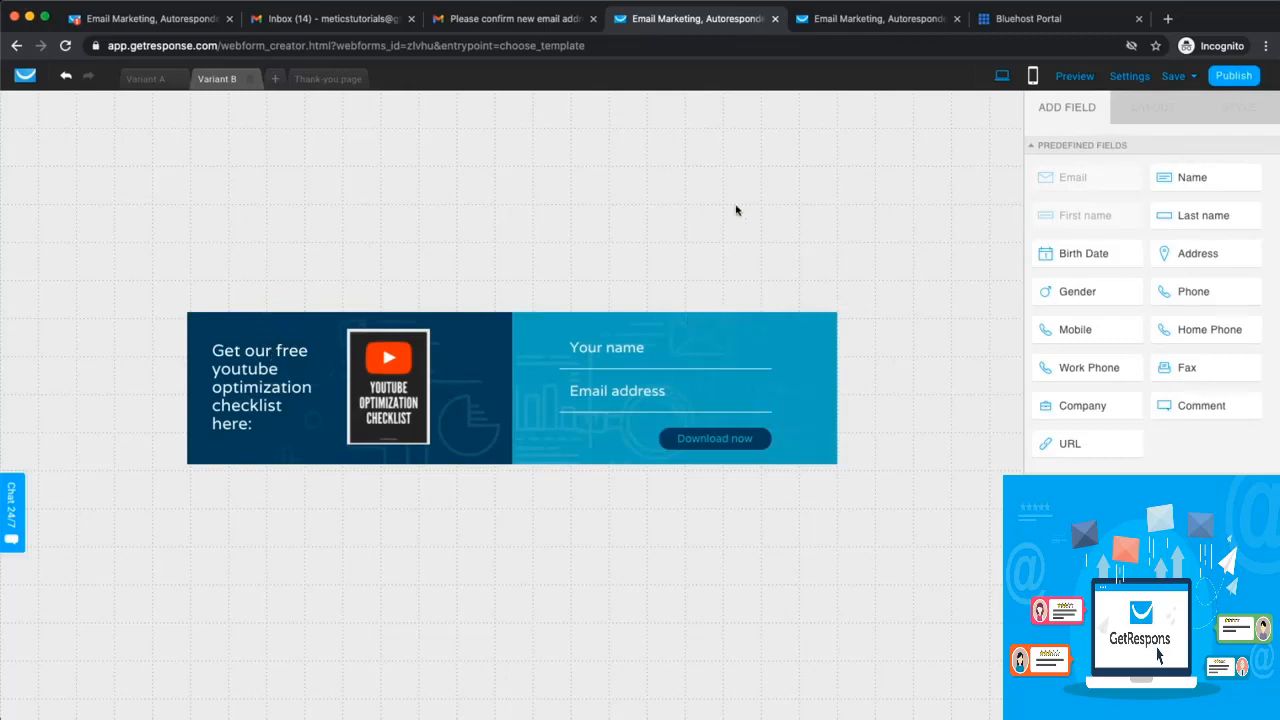
pyautogui.click(1070, 76)
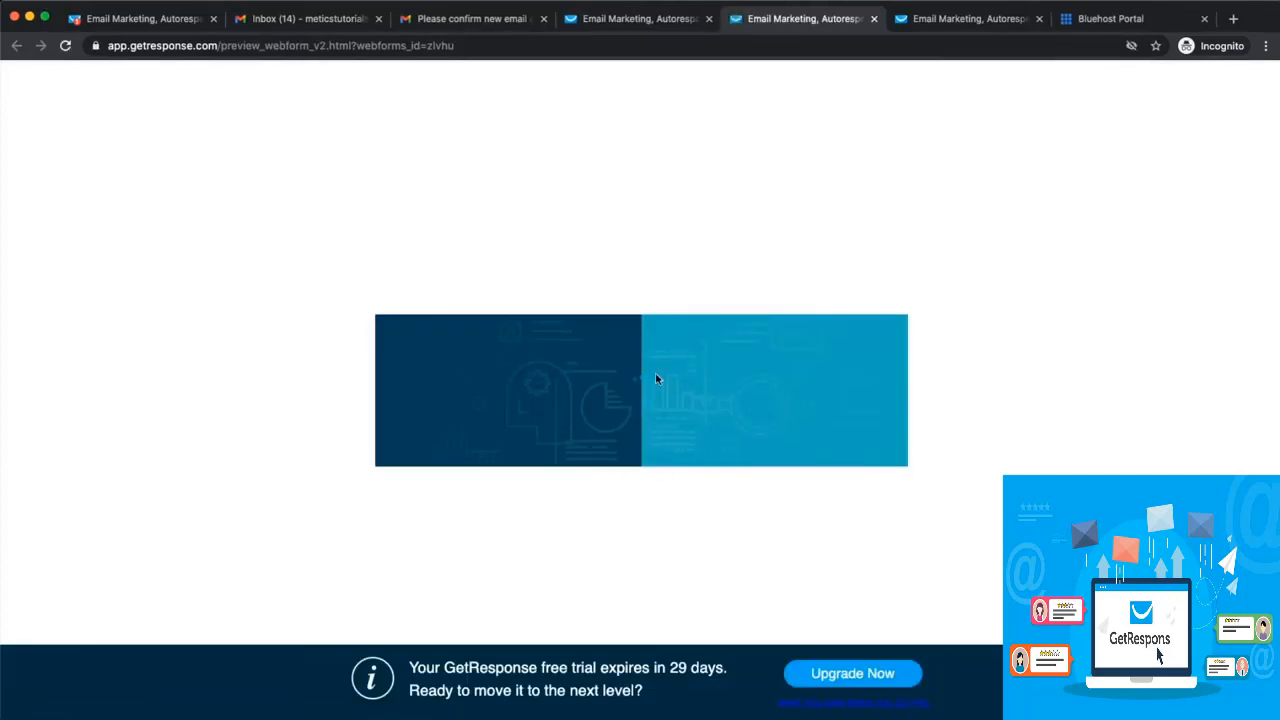
pyautogui.click(874, 19)
# Set the form name to "Youtube Checklist" in the form settings.
pyautogui.moveTo(1186, 68)
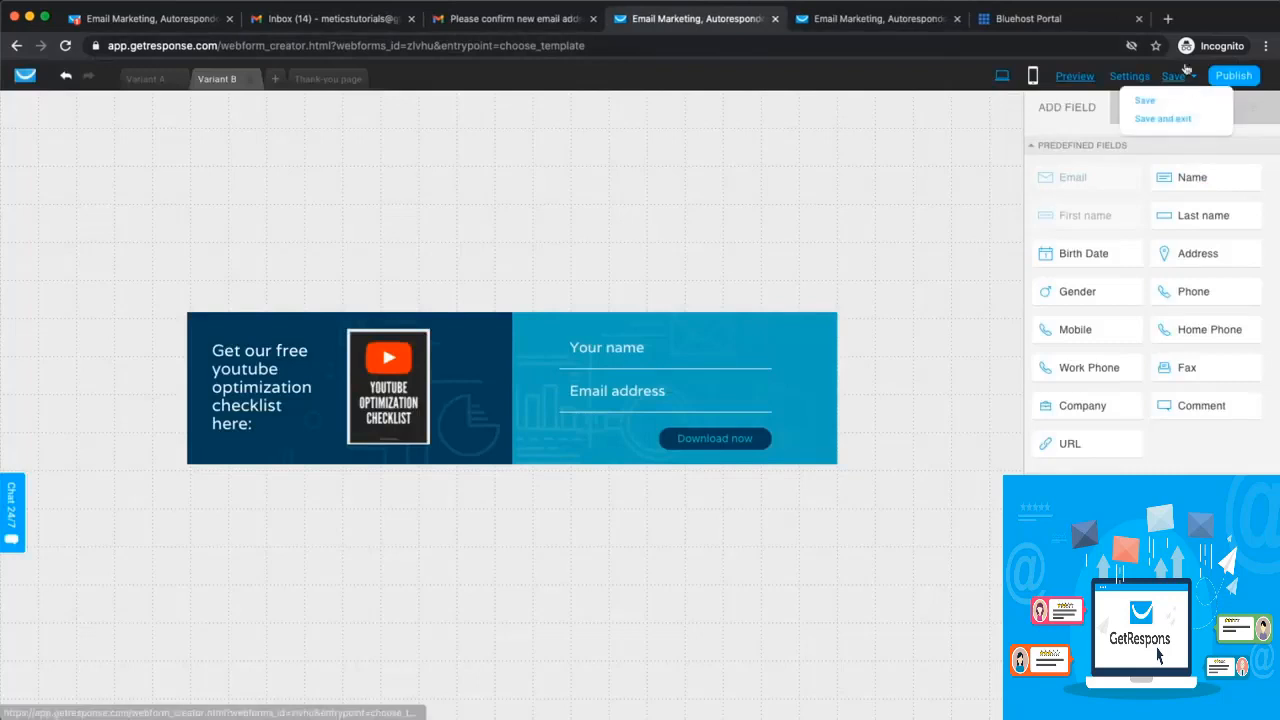
pyautogui.click(1135, 78)
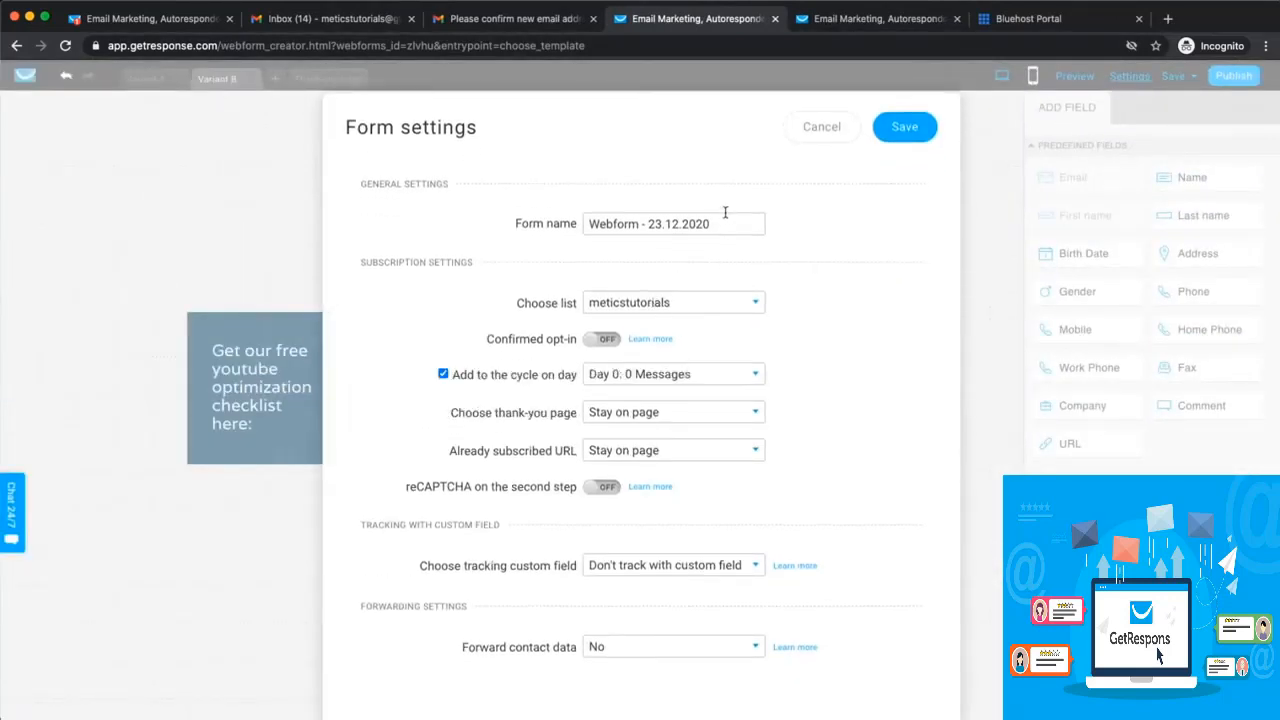
pyautogui.moveTo(732, 223); pyautogui.dragTo(560, 228)
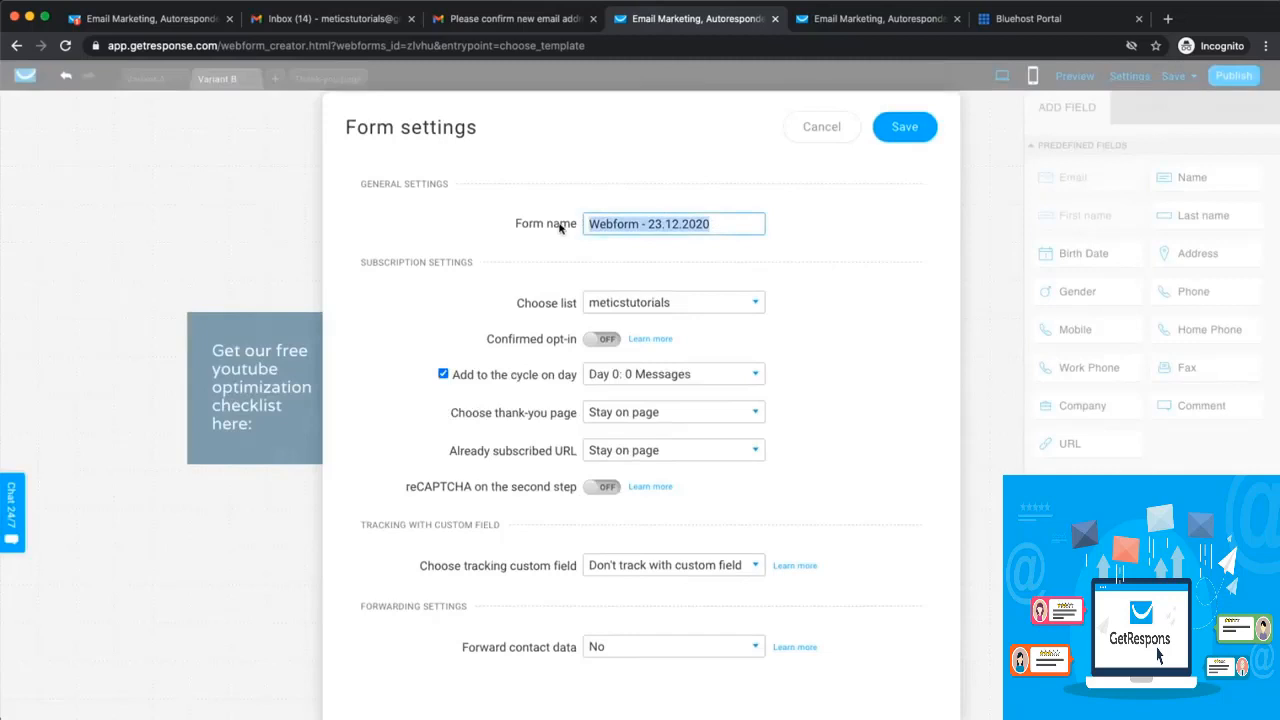
pyautogui.write('Youtube Checklist')
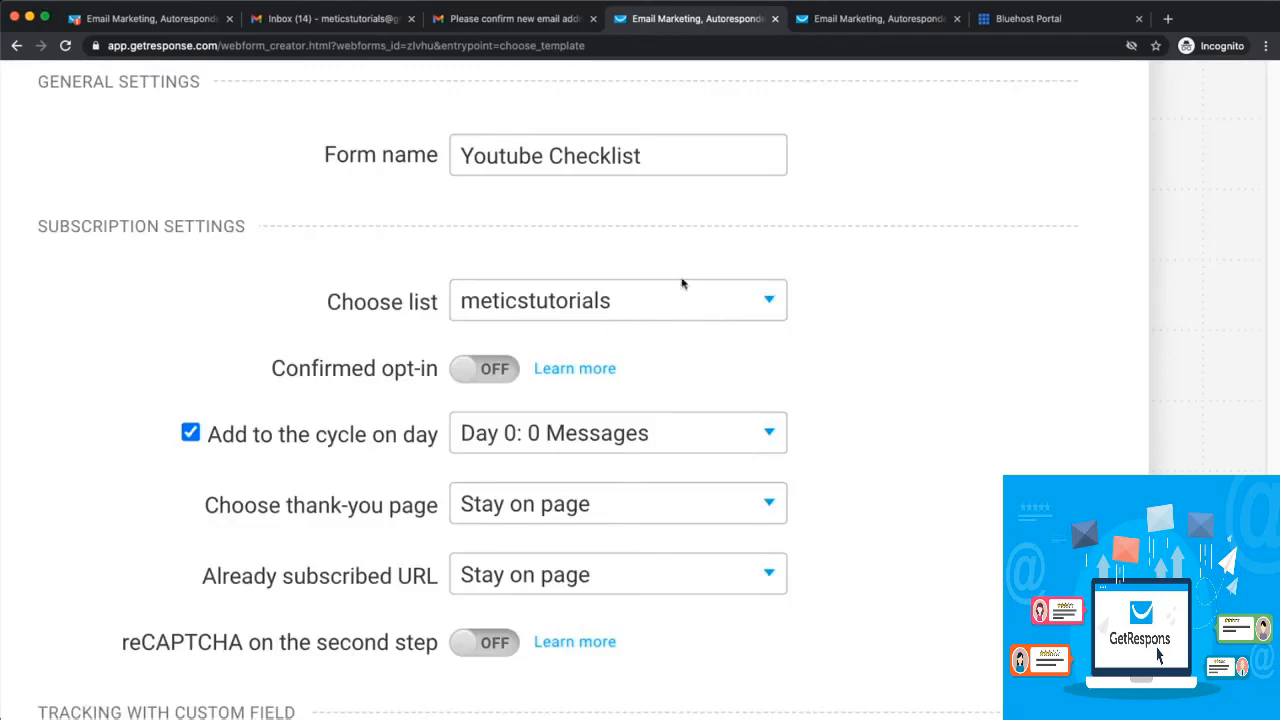
# Check the Day 0 cycle option and turn off "Add to the cycle on day" in the subscription settings.
pyautogui.scroll(-3, 857, 314)
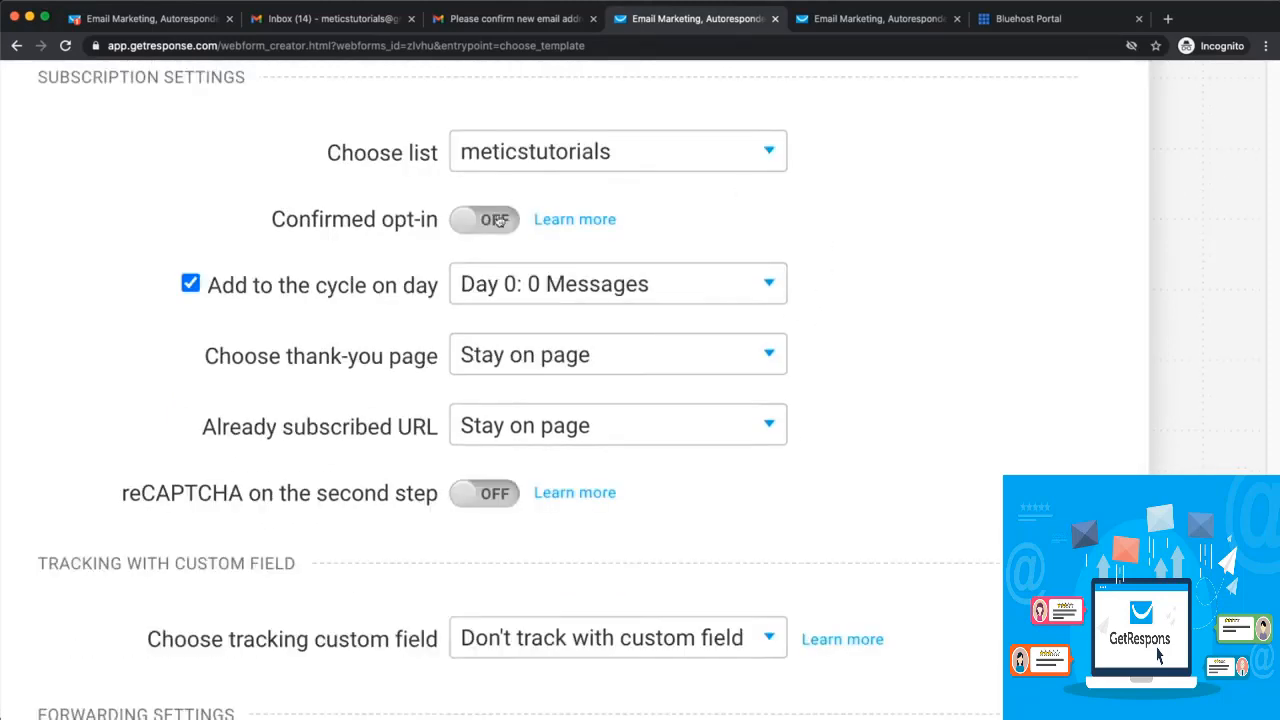
pyautogui.scroll(-1, 893, 318)
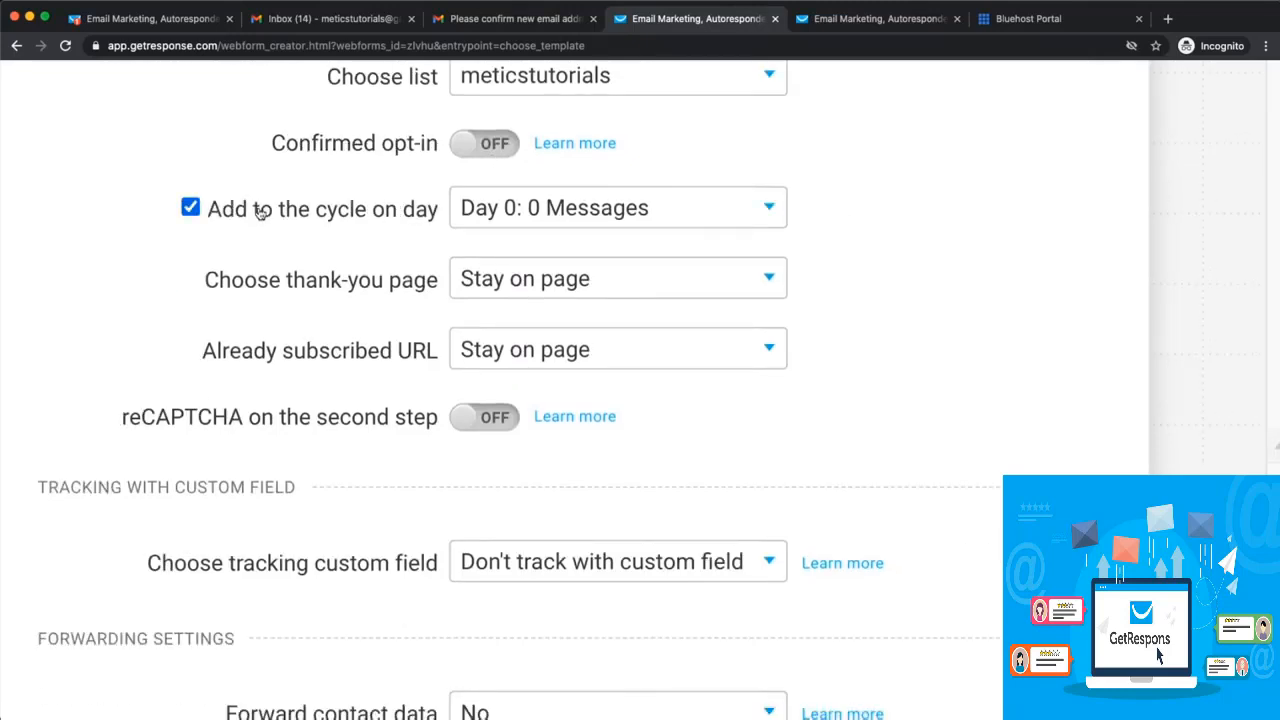
pyautogui.click(505, 210)
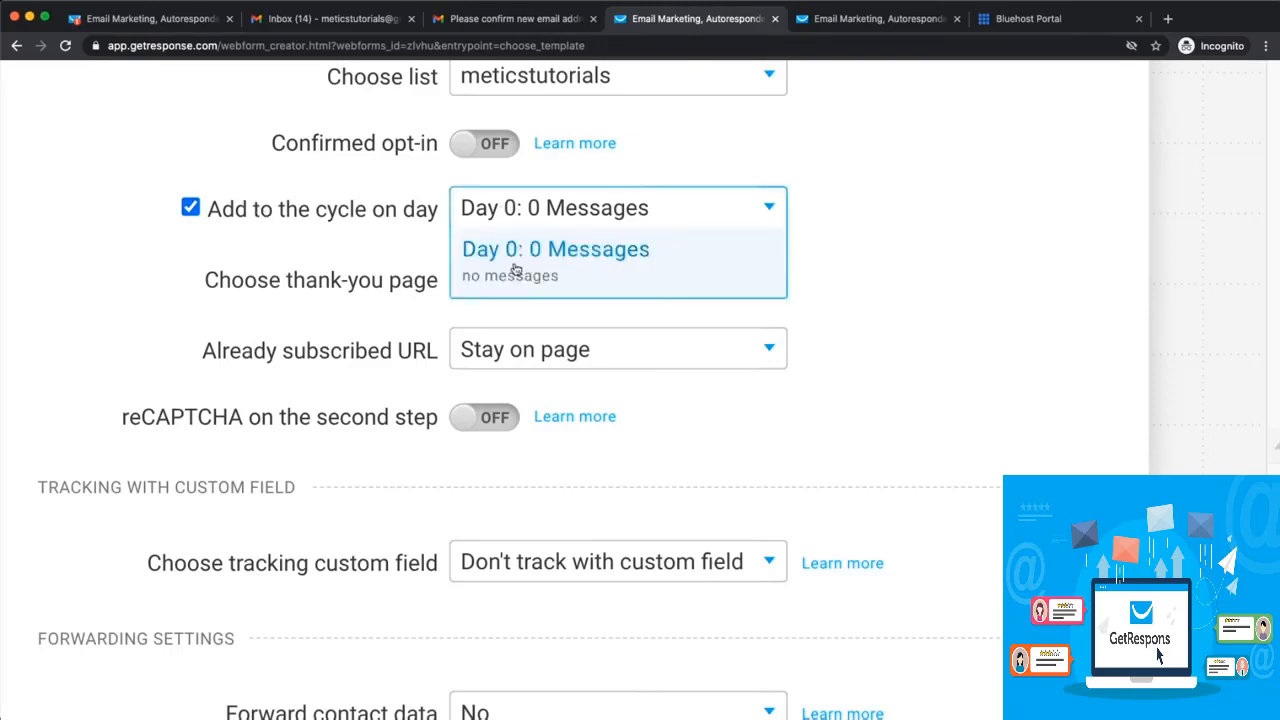
pyautogui.click(566, 207)
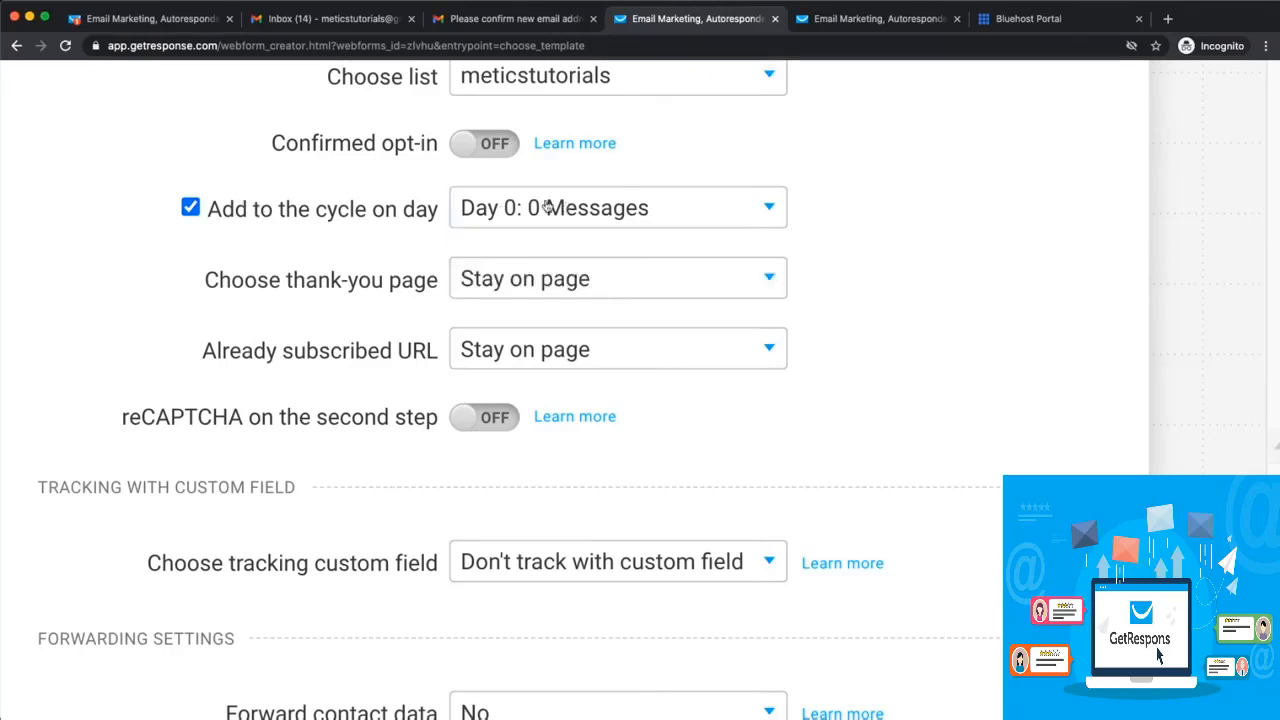
pyautogui.click(190, 207)
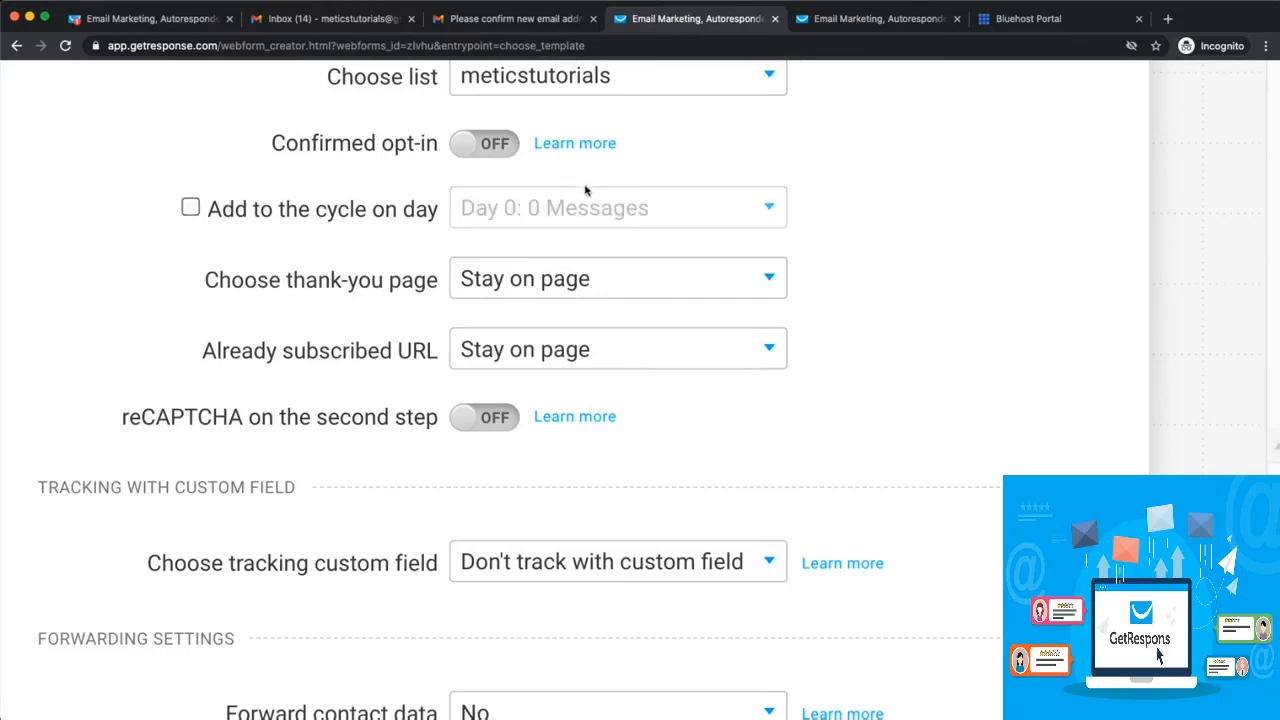
pyautogui.click(191, 207)
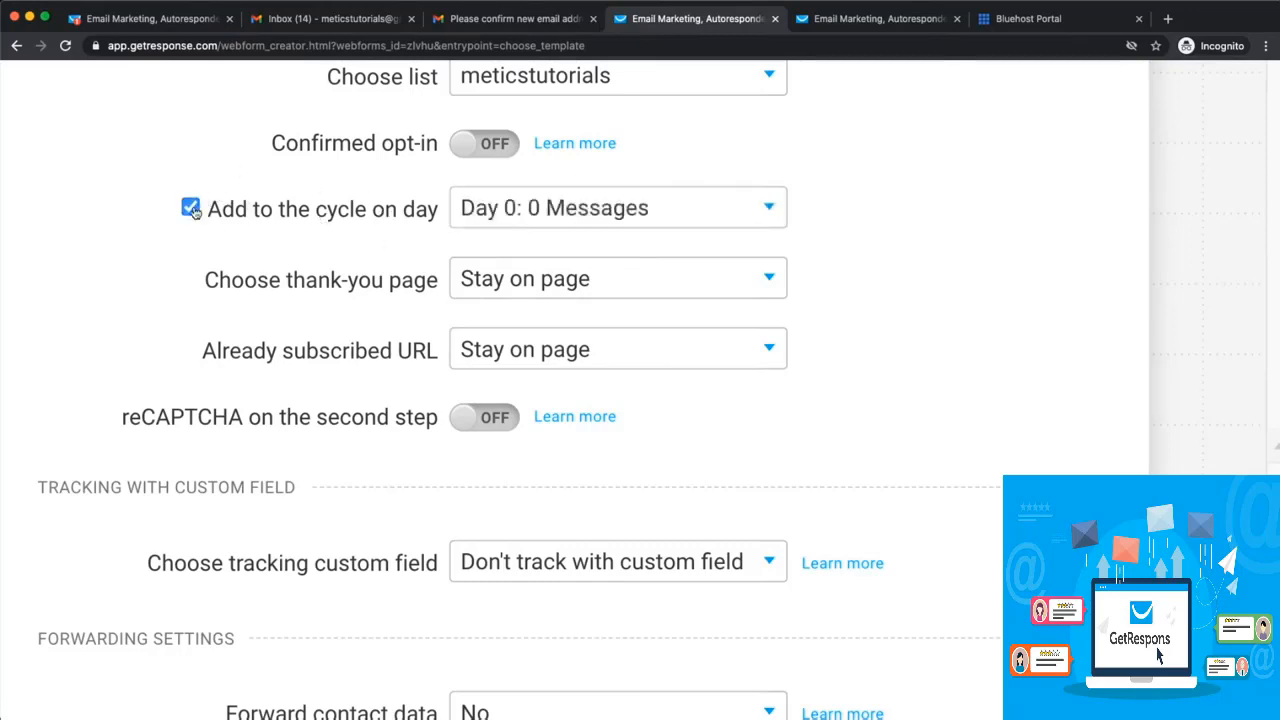
pyautogui.click(191, 208)
# Choose "Stay on page" as the thank-you page and check the options for the already subscribed URL.
pyautogui.scroll(-1, 894, 306)
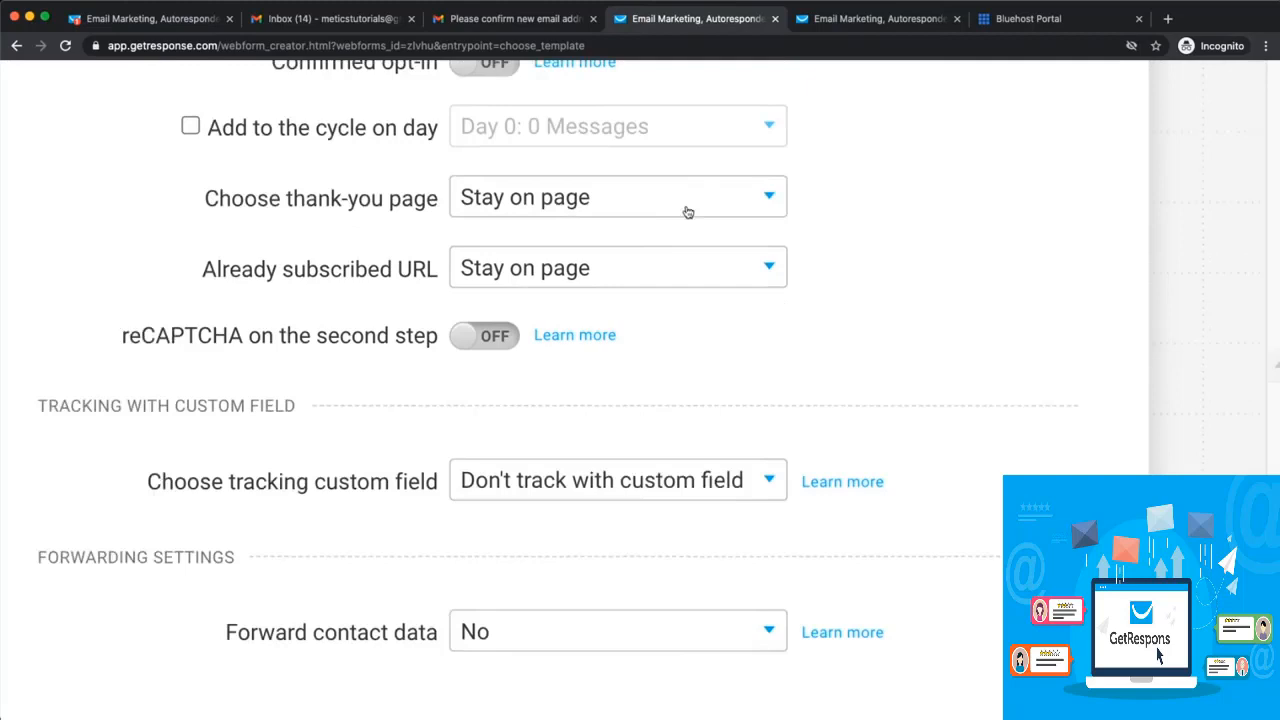
pyautogui.click(563, 206)
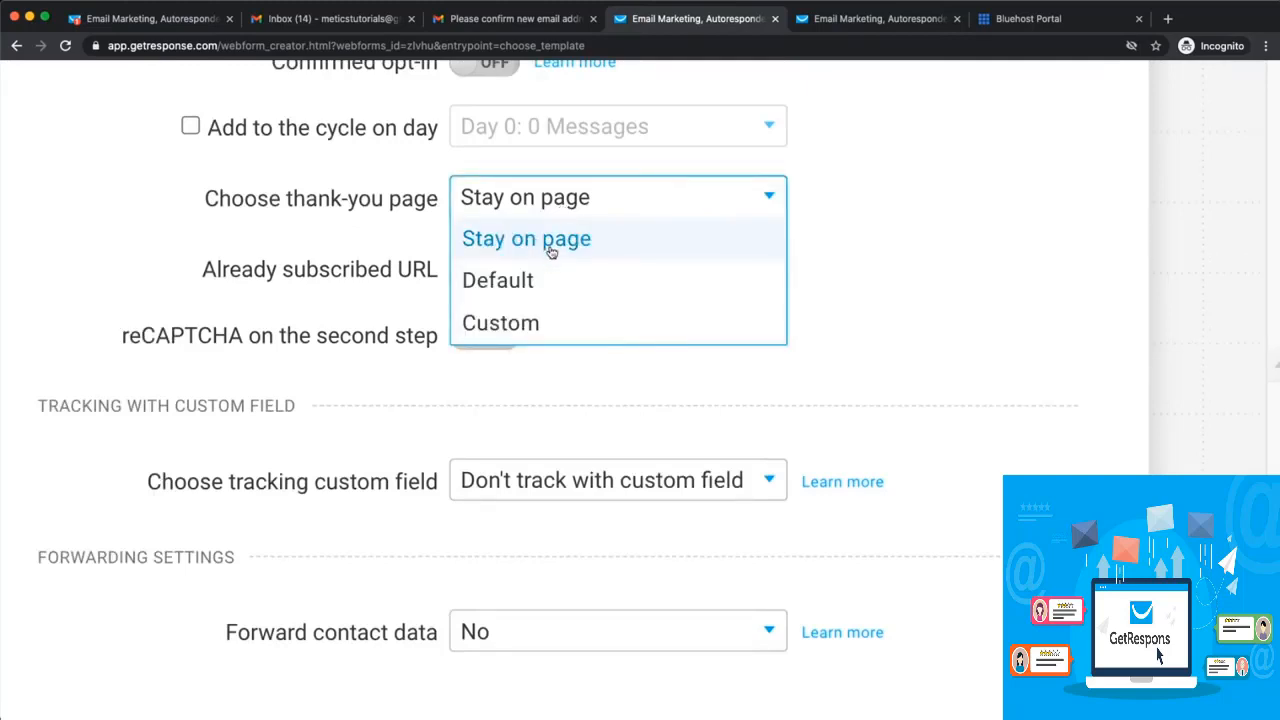
pyautogui.click(550, 245)
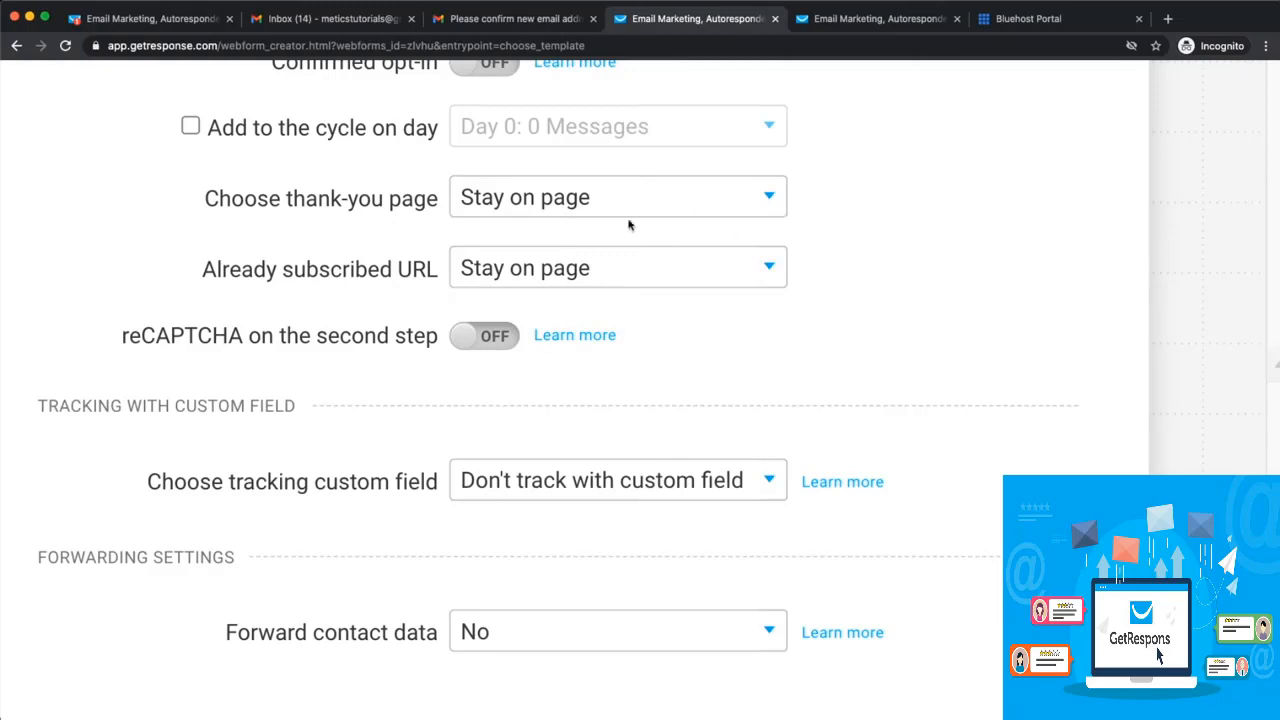
pyautogui.click(522, 271)
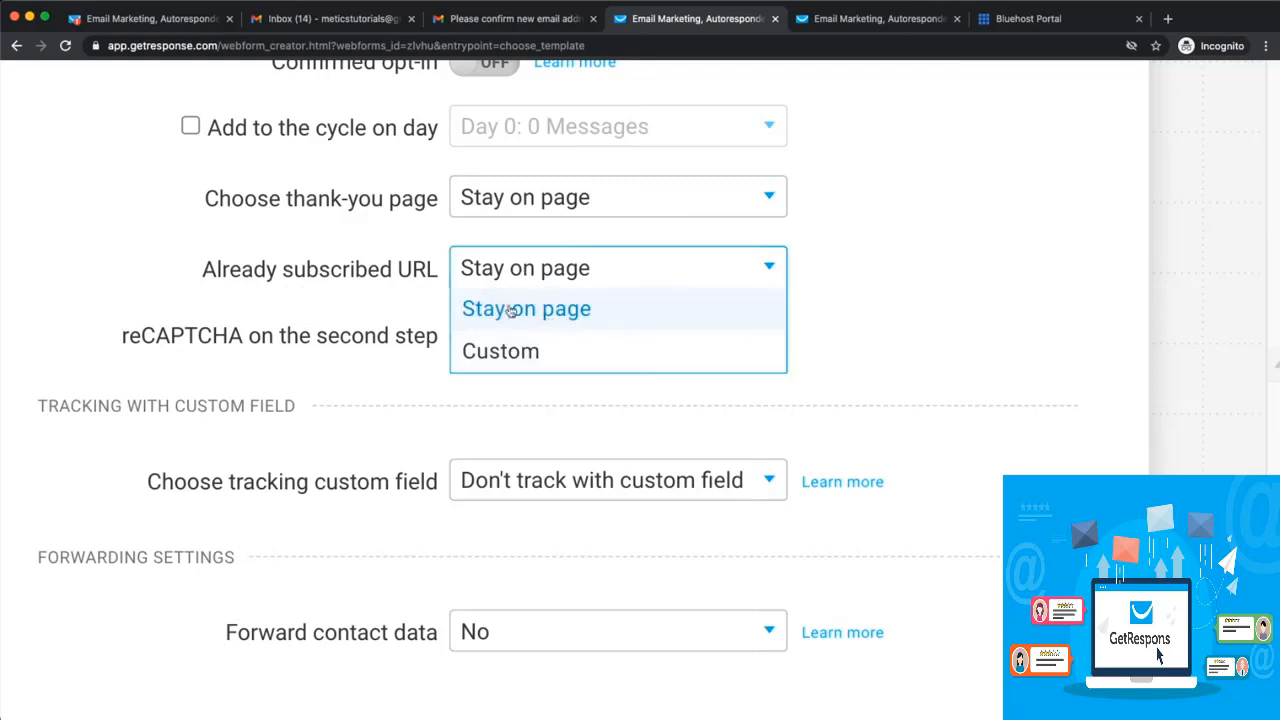
pyautogui.click(908, 272)
# Review the reCAPTCHA, tracking and contact data forwarding options, and save the form settings.
pyautogui.scroll(-1, 872, 342)
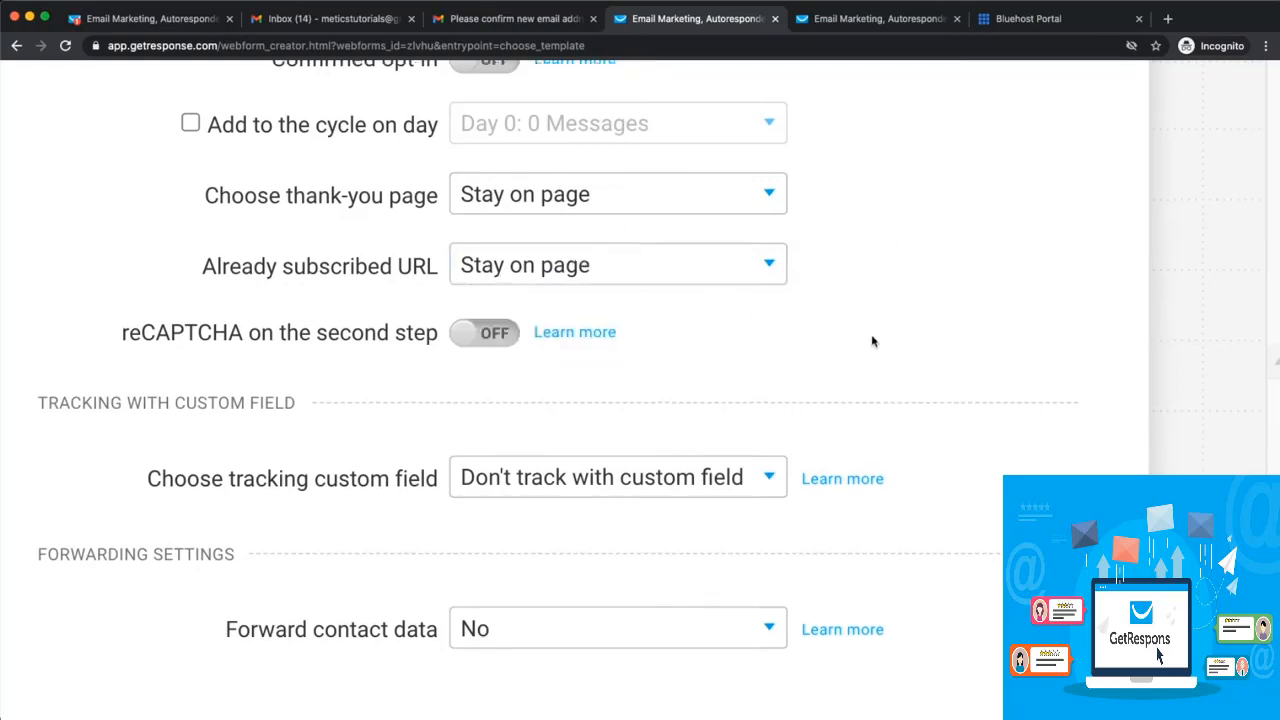
pyautogui.scroll(-2, 872, 342)
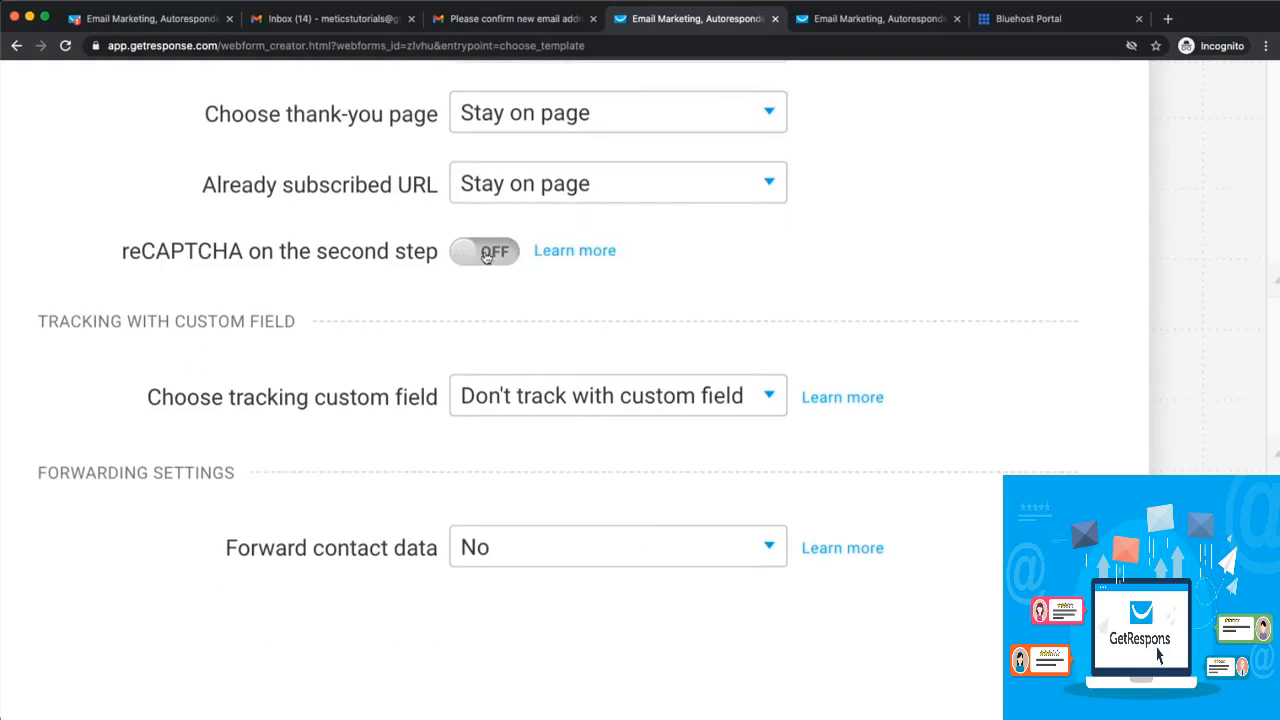
pyautogui.scroll(-1, 775, 267)
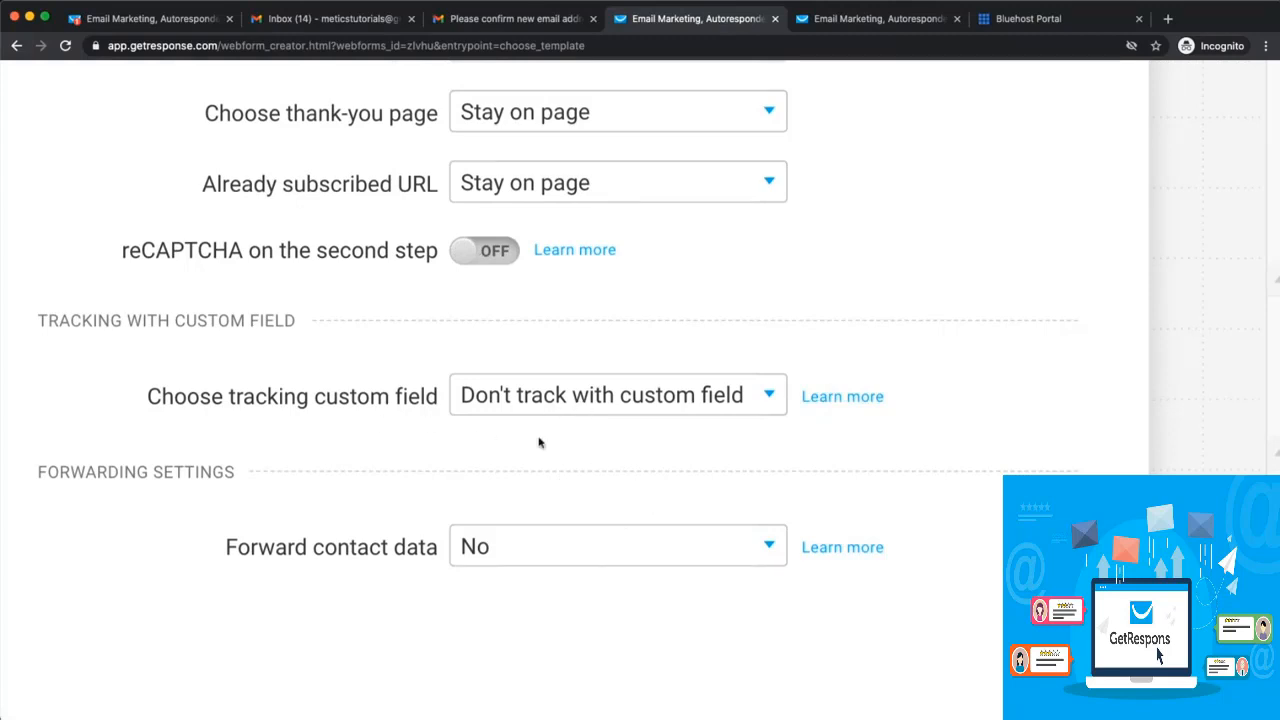
pyautogui.click(614, 546)
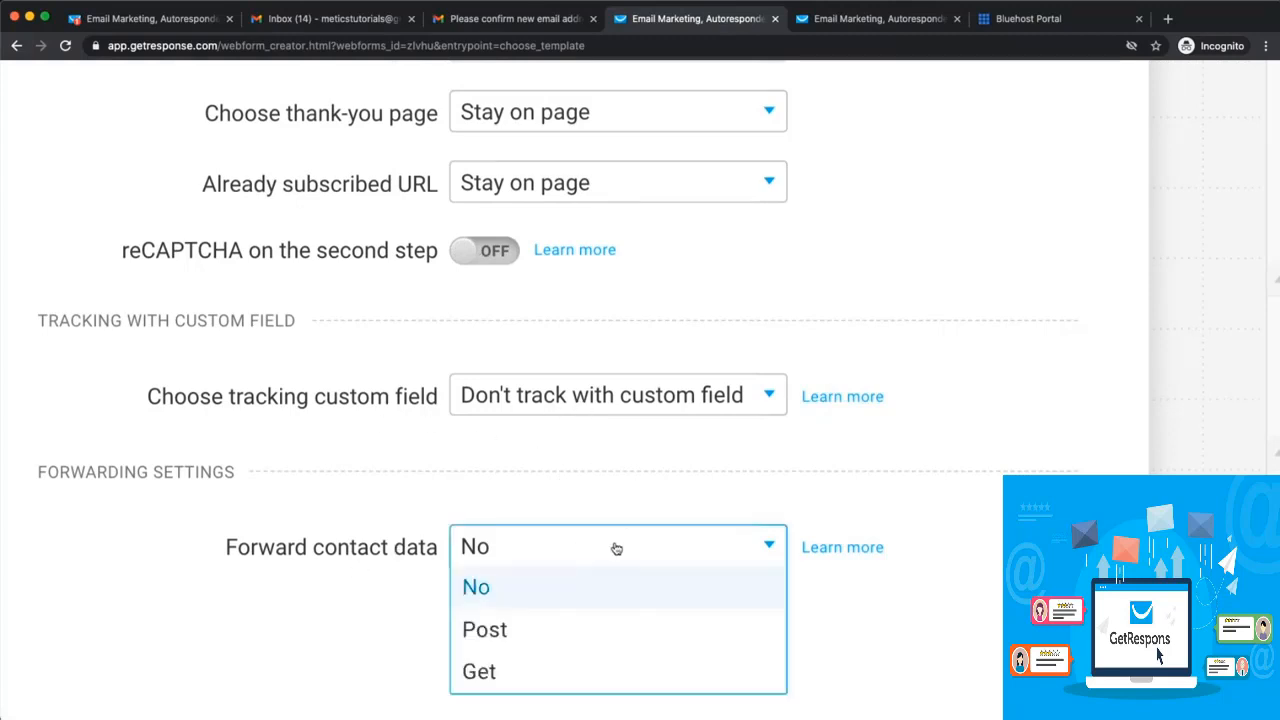
pyautogui.click(758, 468)
pyautogui.scroll(-5, 808, 404)
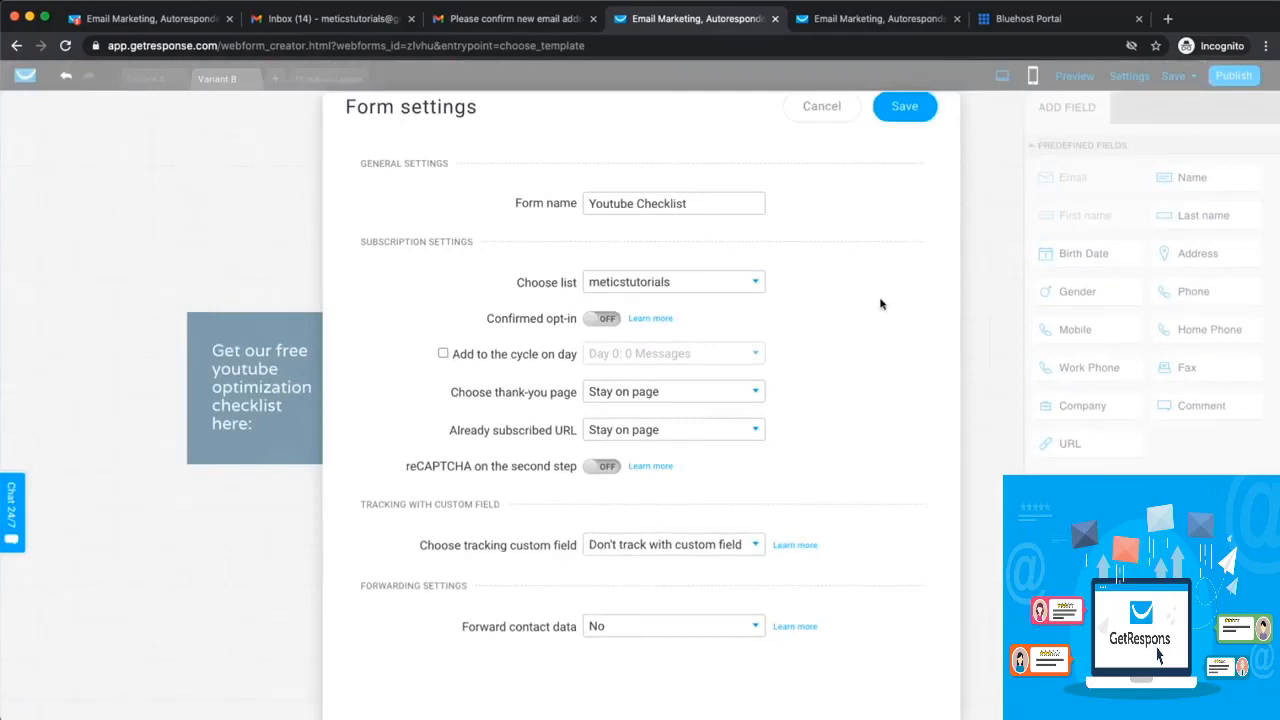
pyautogui.scroll(1, 894, 308)
pyautogui.click(902, 128)
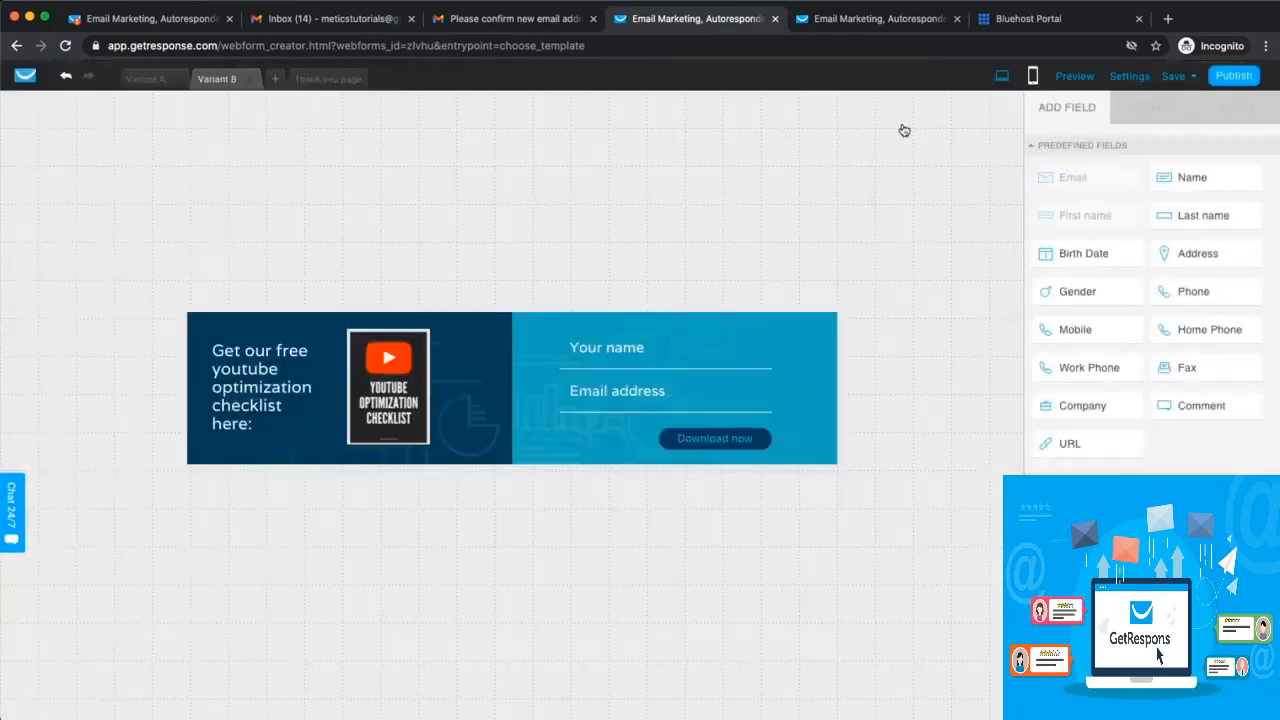
# Publish the form and look at the JavaScript code provided for installing it yourself.
pyautogui.scroll(3, 1240, 82)
pyautogui.click(1222, 81)
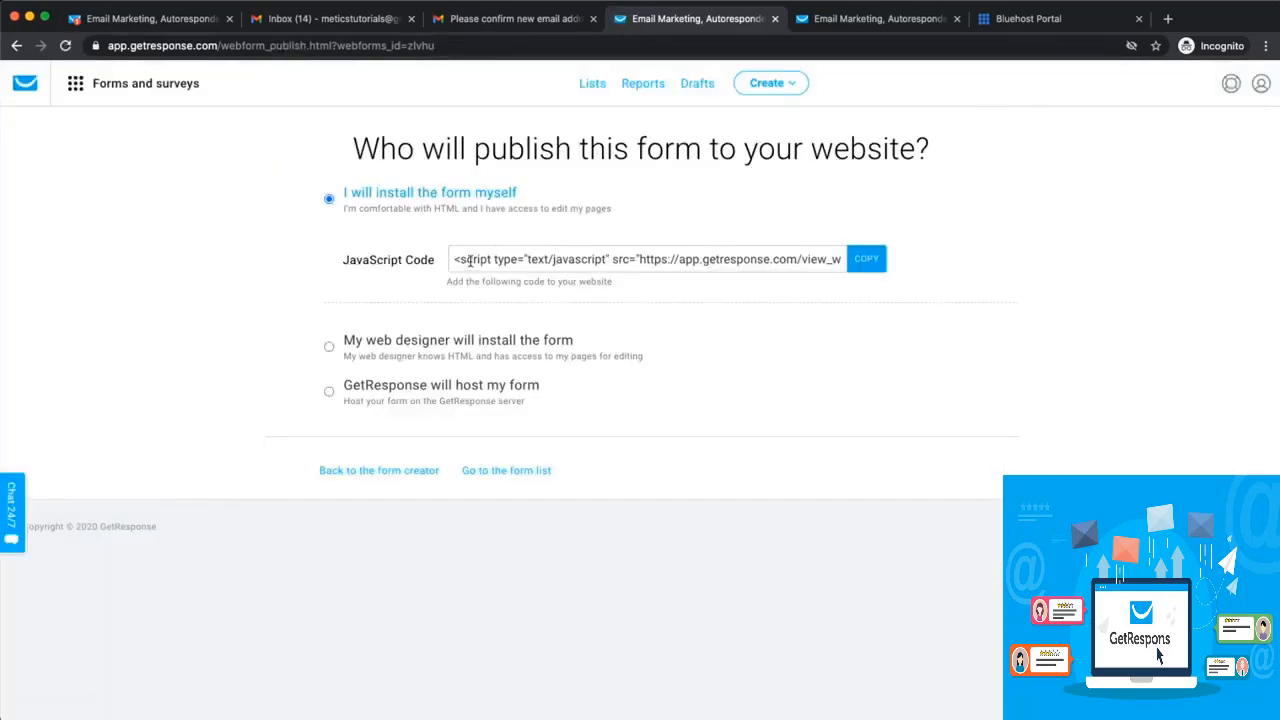
pyautogui.scroll(5, 470, 260)
pyautogui.scroll(-5, 472, 260)
pyautogui.doubleClick(565, 259)
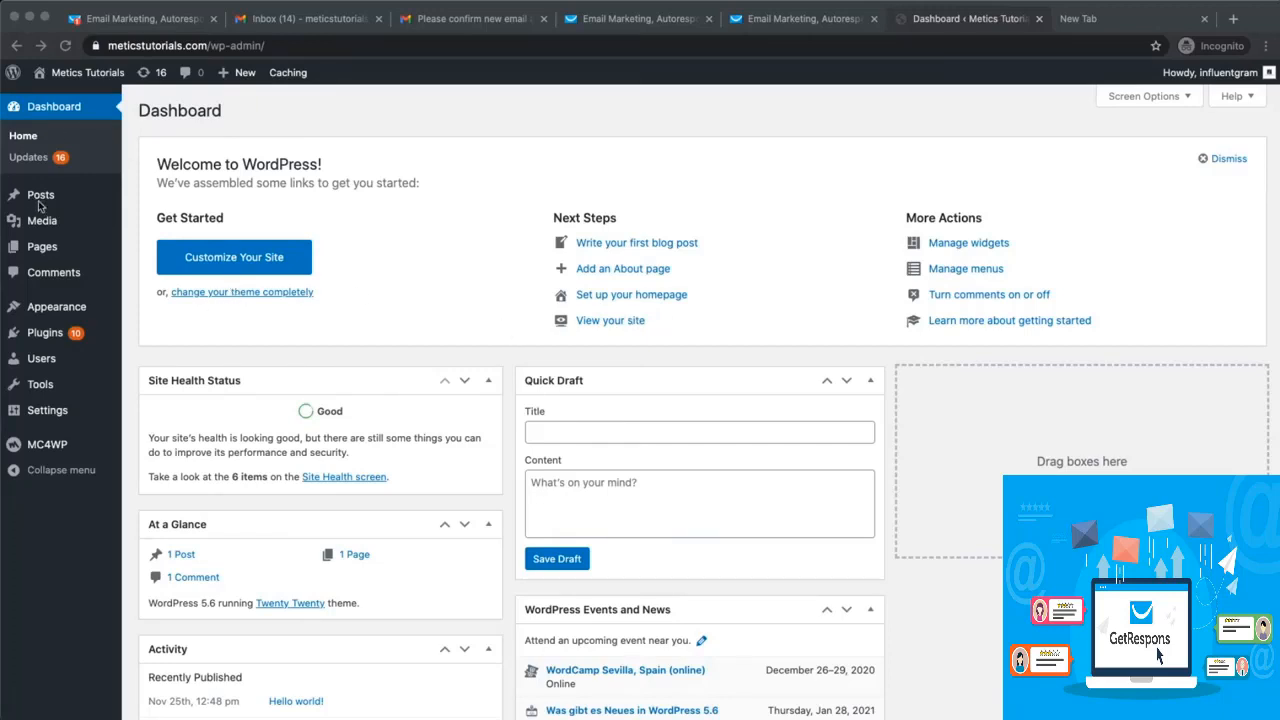
# In the WordPress admin of the site, open the "Hello world!" post for editing.
pyautogui.moveTo(57, 196)
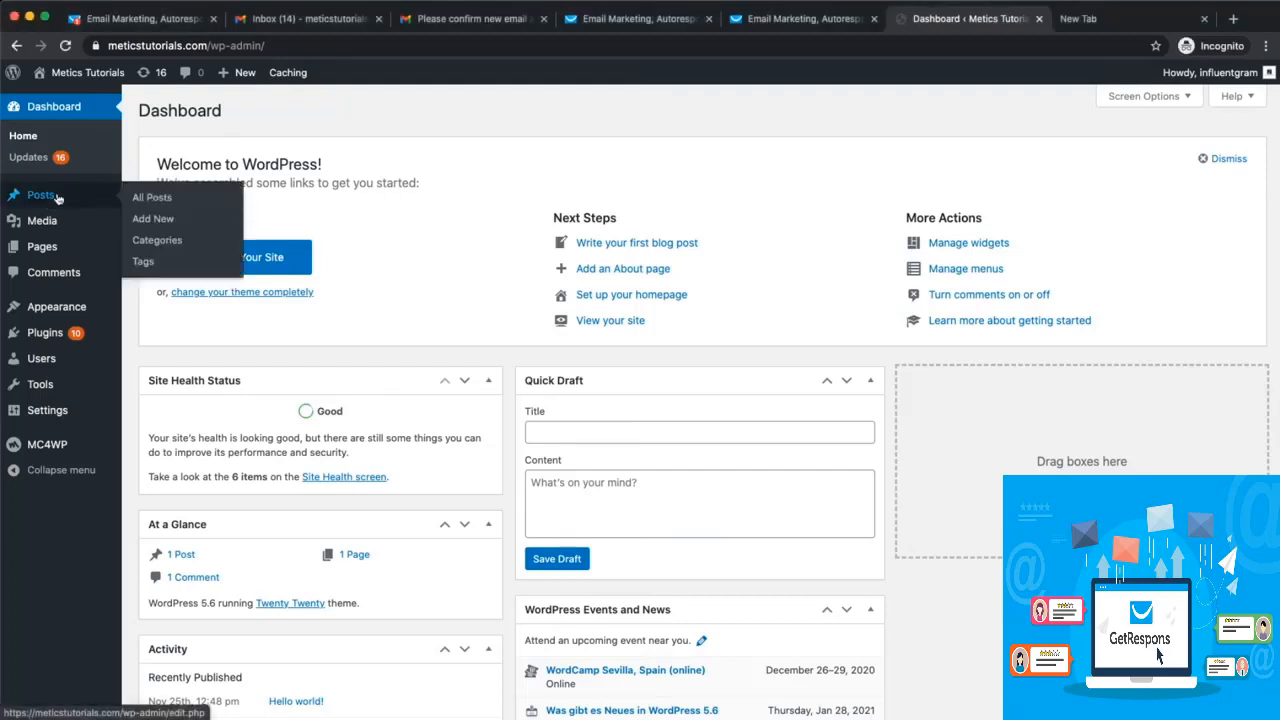
pyautogui.click(140, 198)
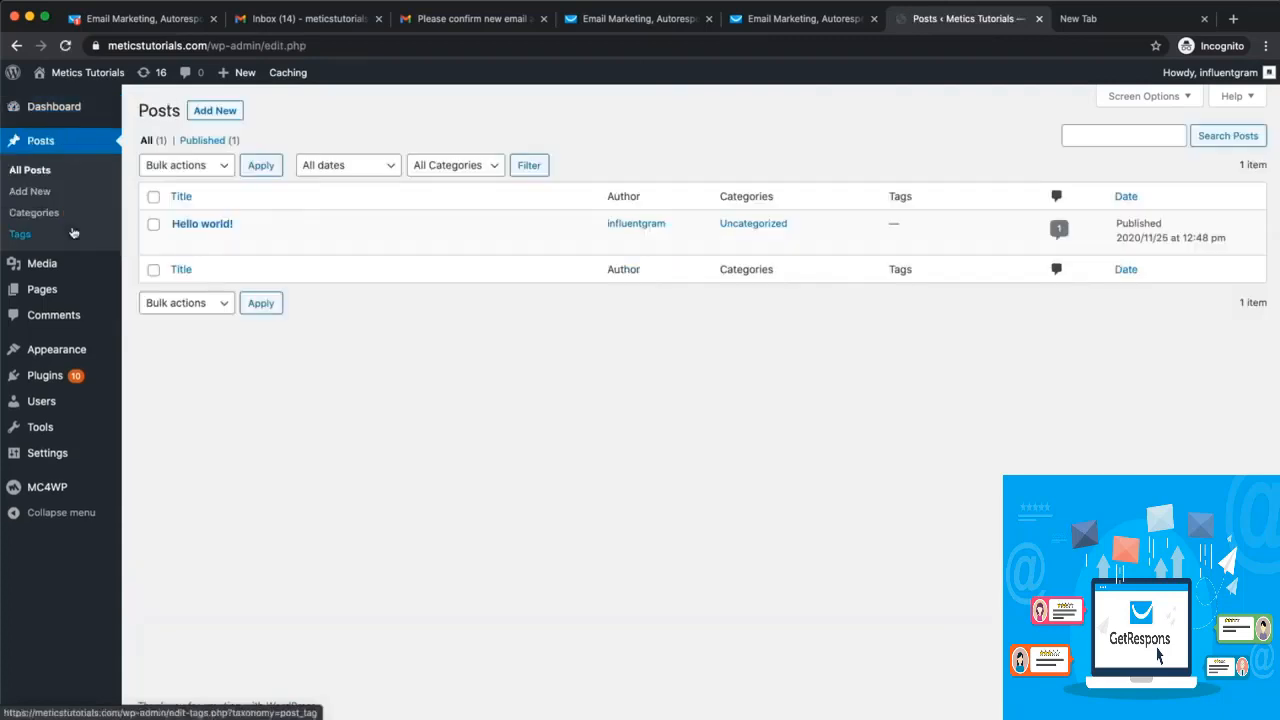
pyautogui.click(202, 227)
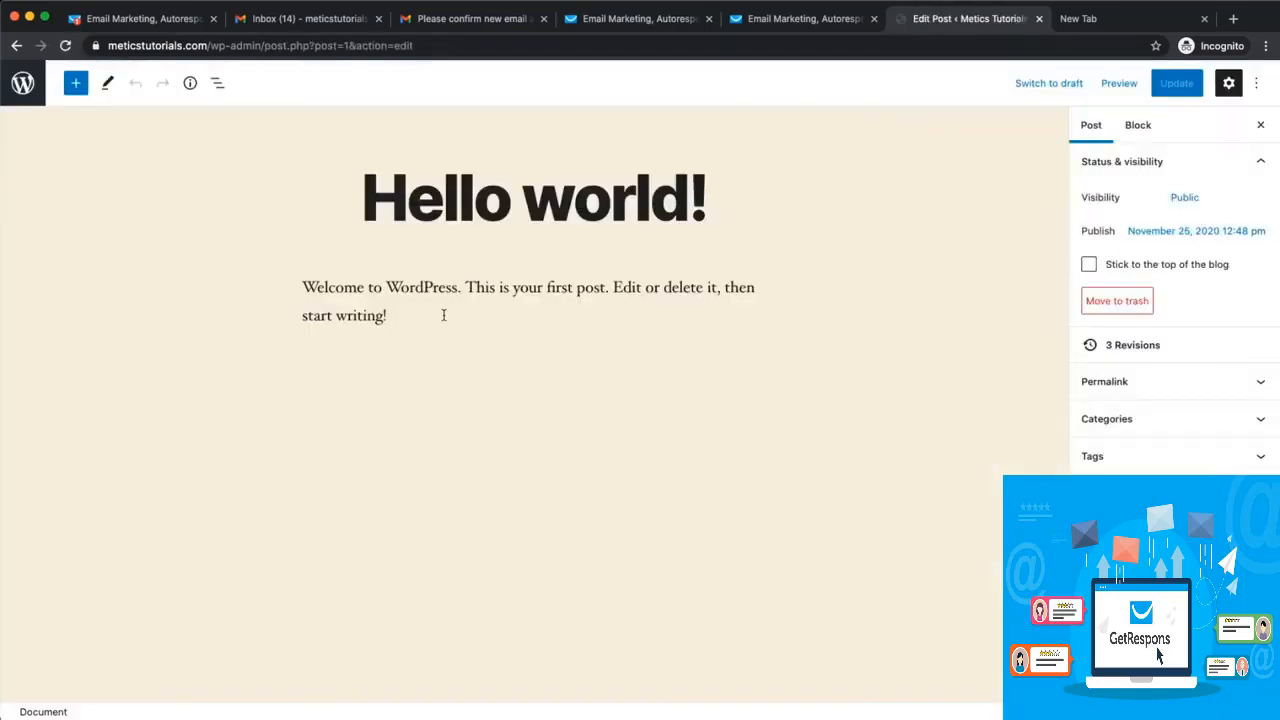
# Add a paragraph with the placeholder text "999" below the welcome paragraph of the post.
pyautogui.click(443, 315)
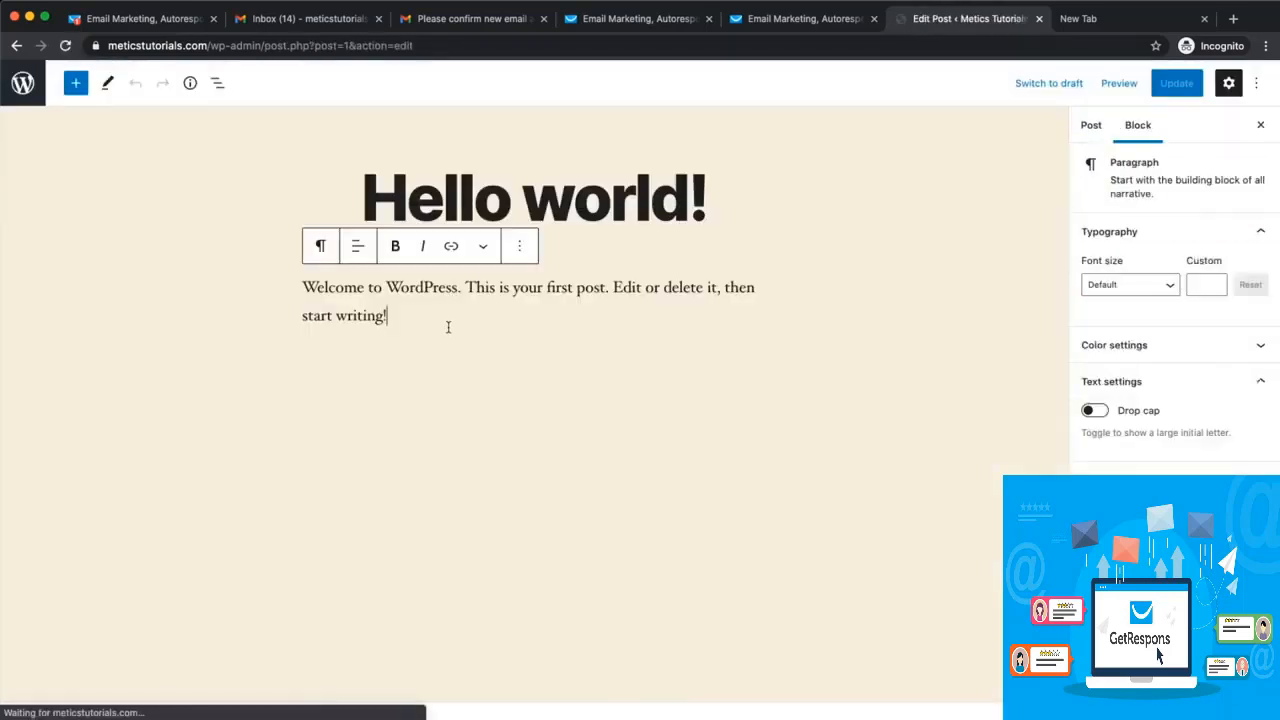
pyautogui.press('Return')
pyautogui.press('Return')
pyautogui.press('Return')
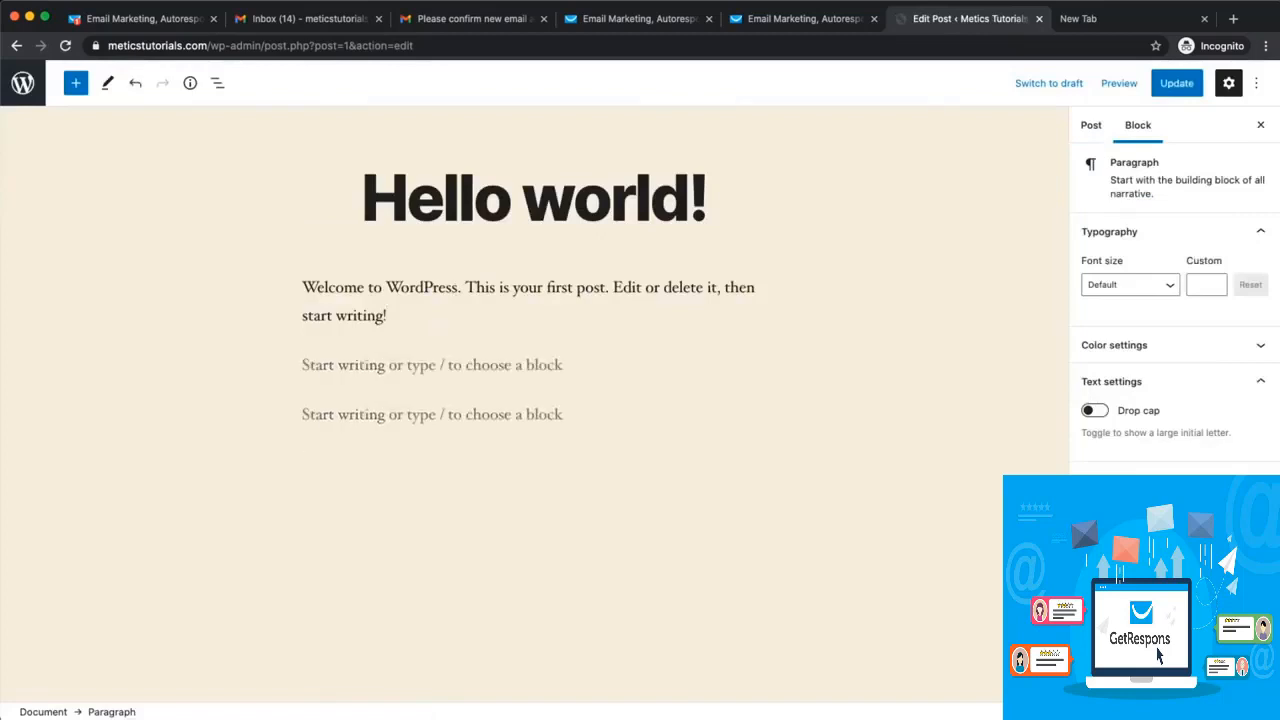
pyautogui.press('BackSpace')
pyautogui.press('BackSpace')
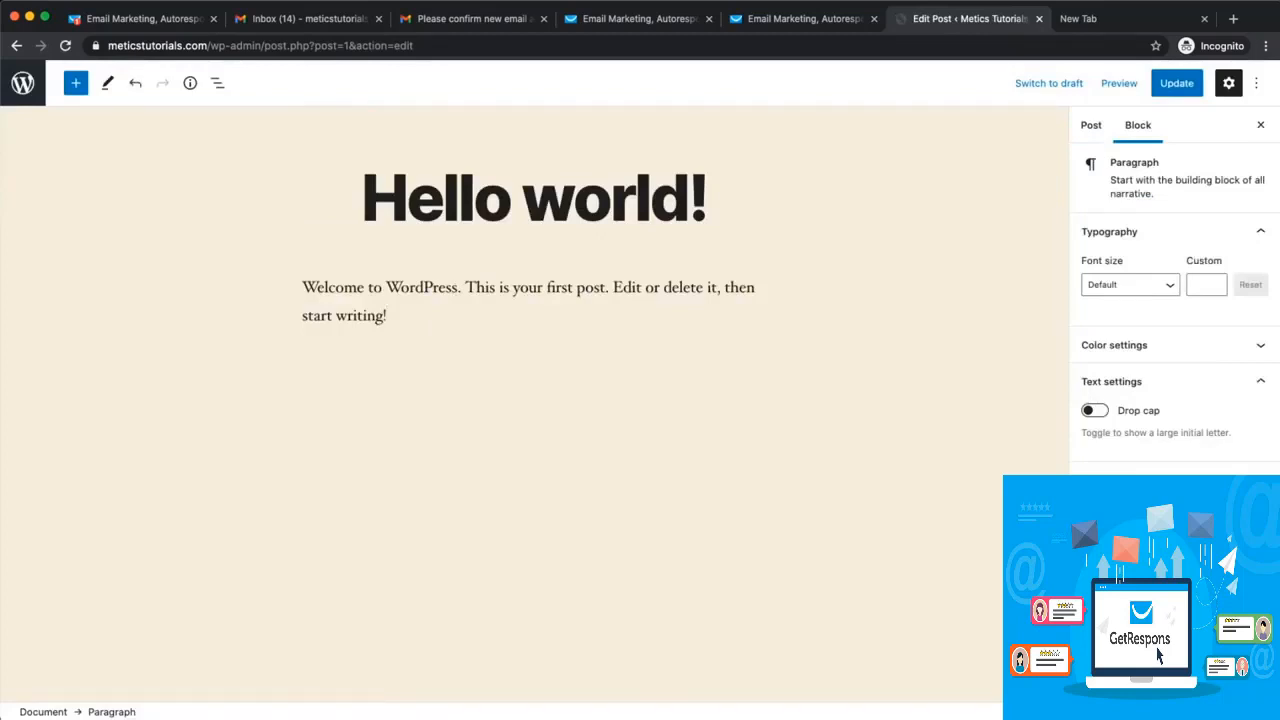
pyautogui.write('999')
pyautogui.scroll(5, 352, 353)
pyautogui.moveTo(267, 377); pyautogui.dragTo(338, 370)
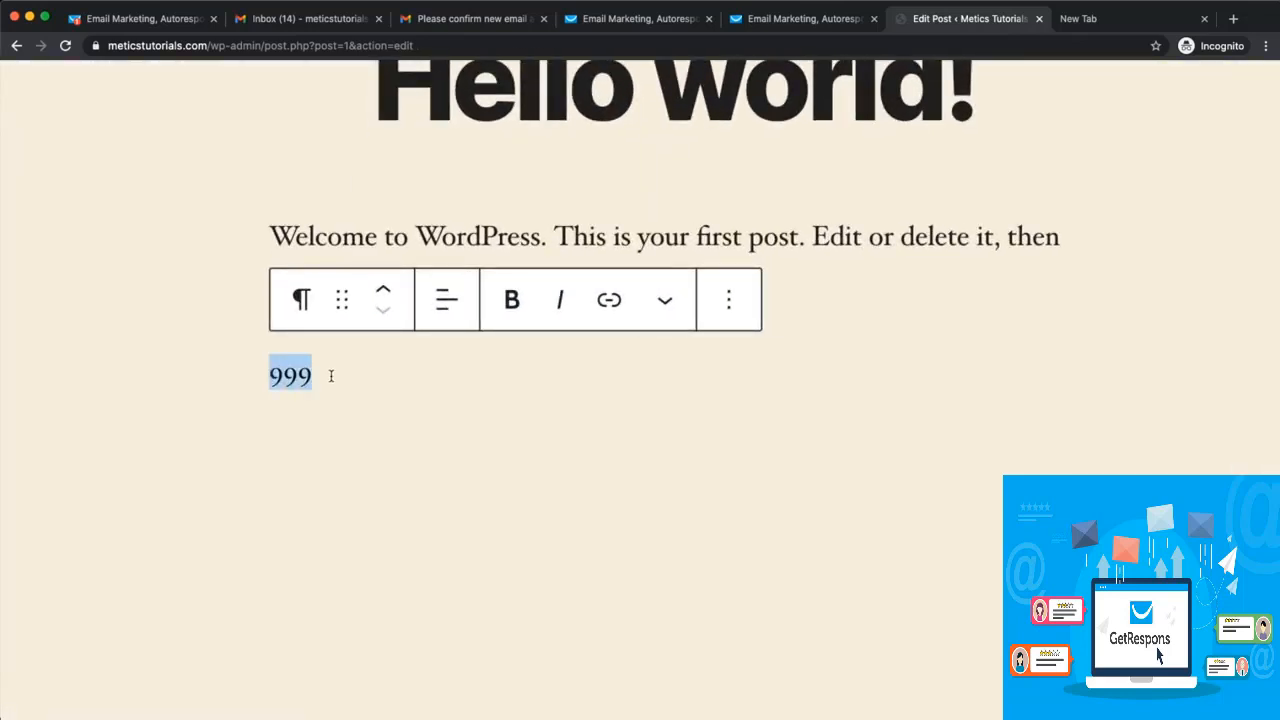
pyautogui.click(331, 375)
pyautogui.scroll(-5, 331, 375)
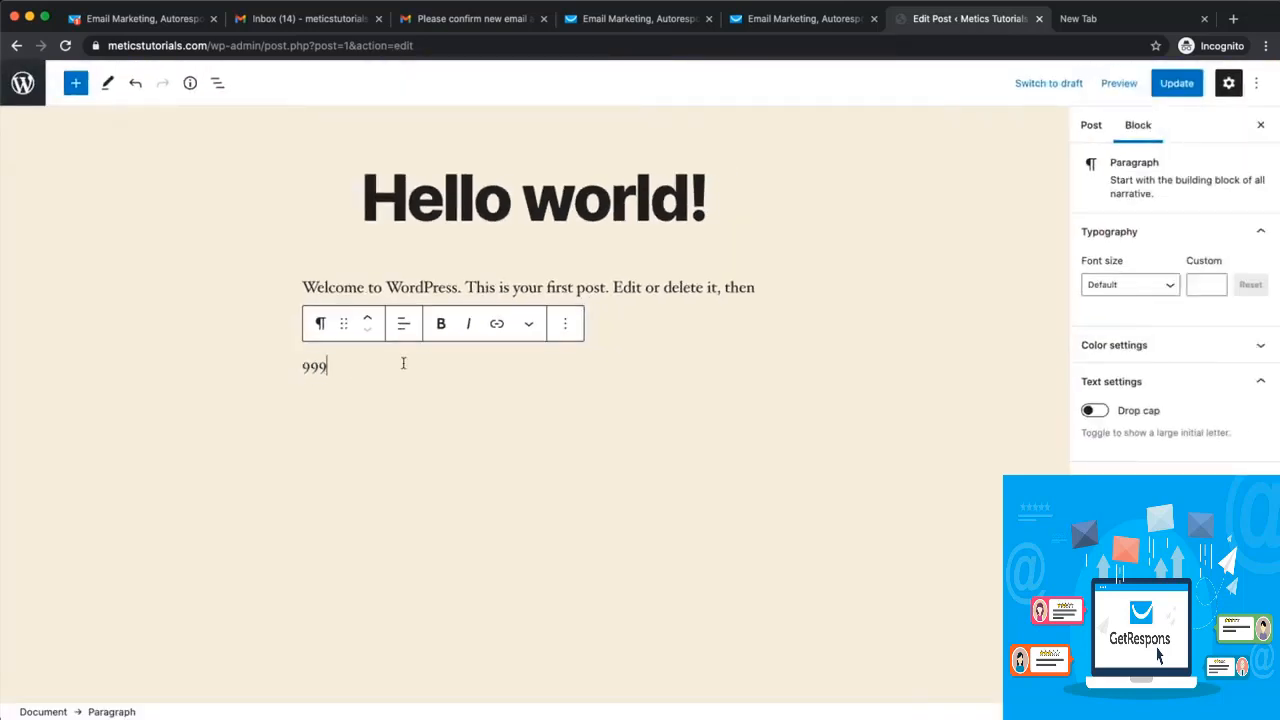
# Switch the post to the code editor and place the cursor at the "999" paragraph.
pyautogui.click(1256, 84)
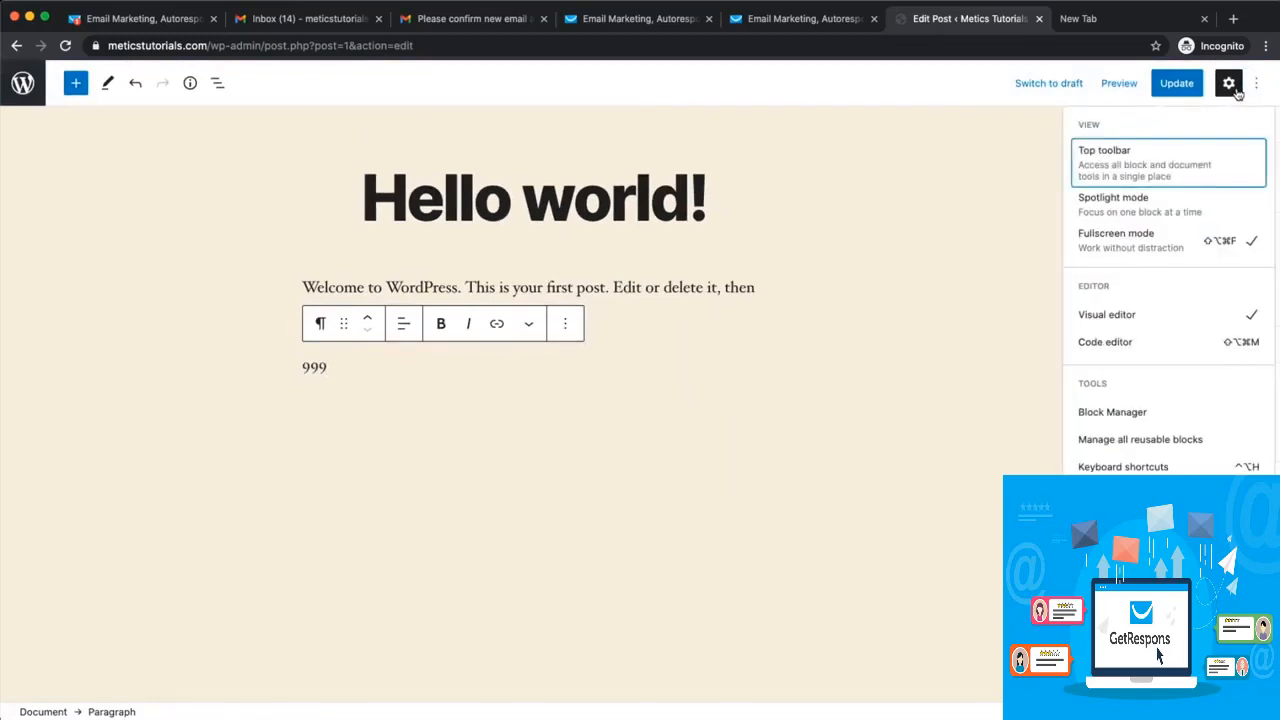
pyautogui.click(1105, 342)
pyautogui.click(338, 404)
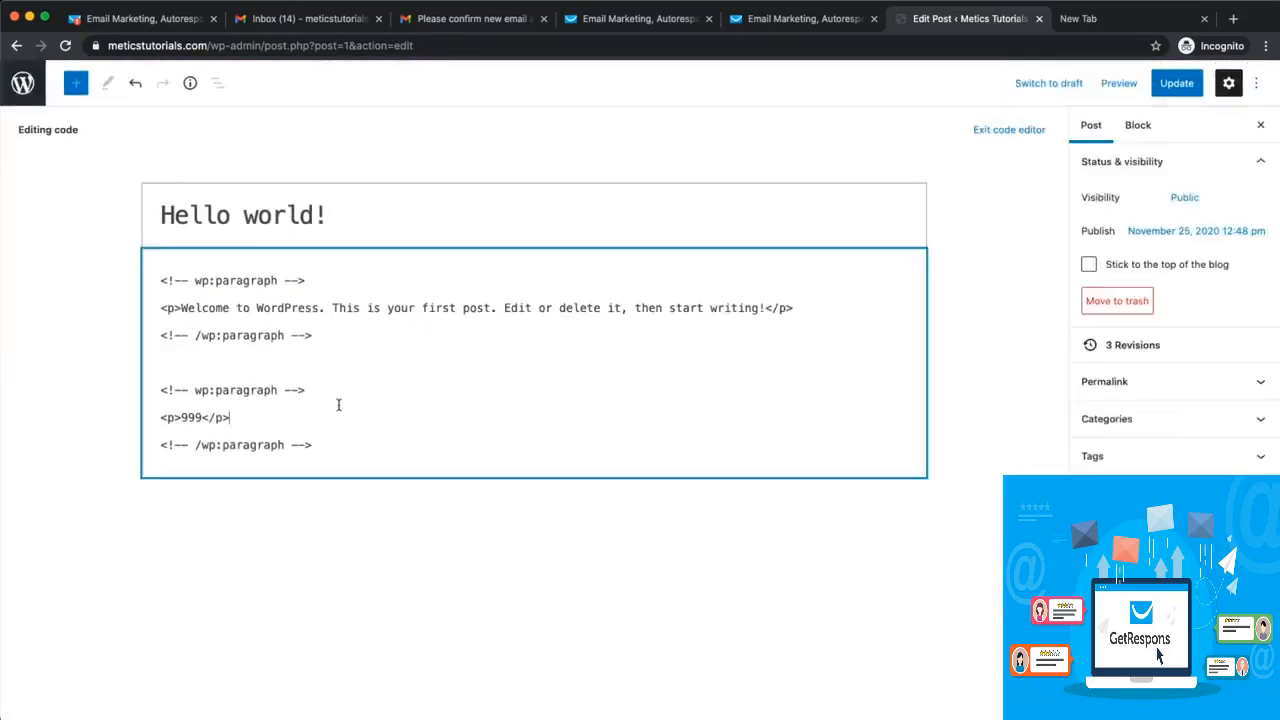
# Close the subscription confirmation page and copy the form's JavaScript code from the GetResponse publish page.
pyautogui.click(790, 14)
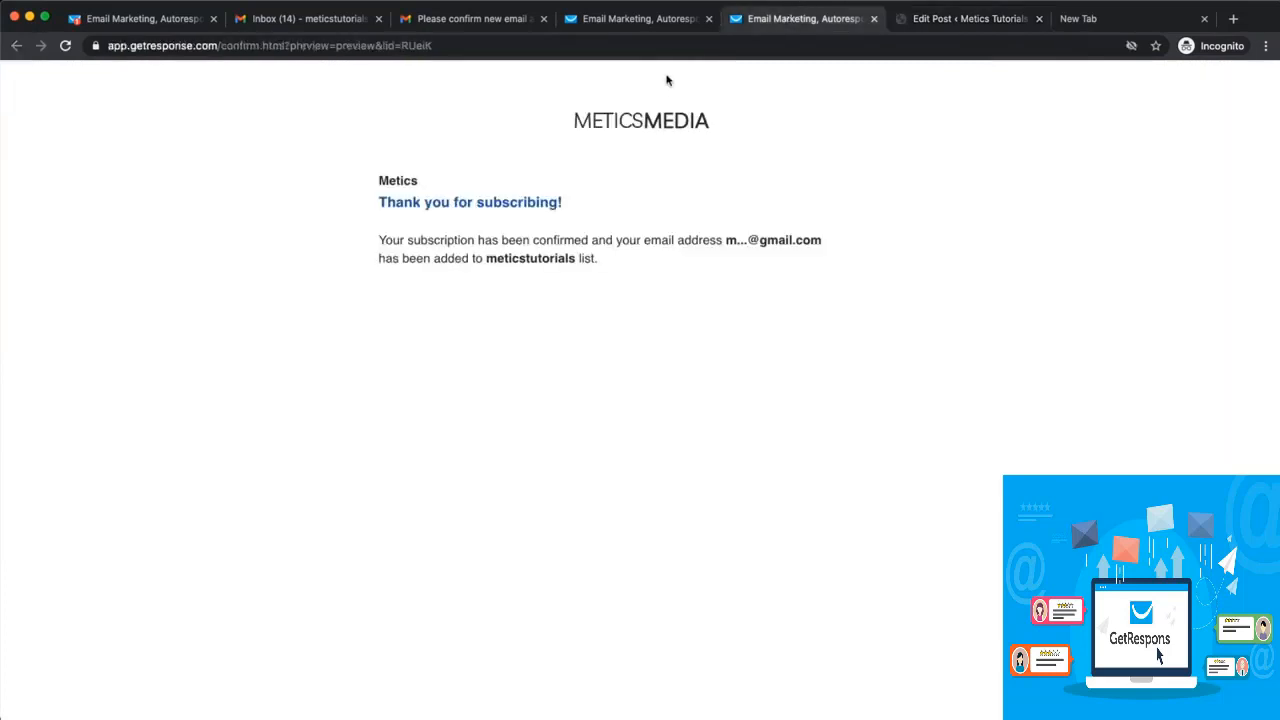
pyautogui.click(873, 18)
pyautogui.click(667, 20)
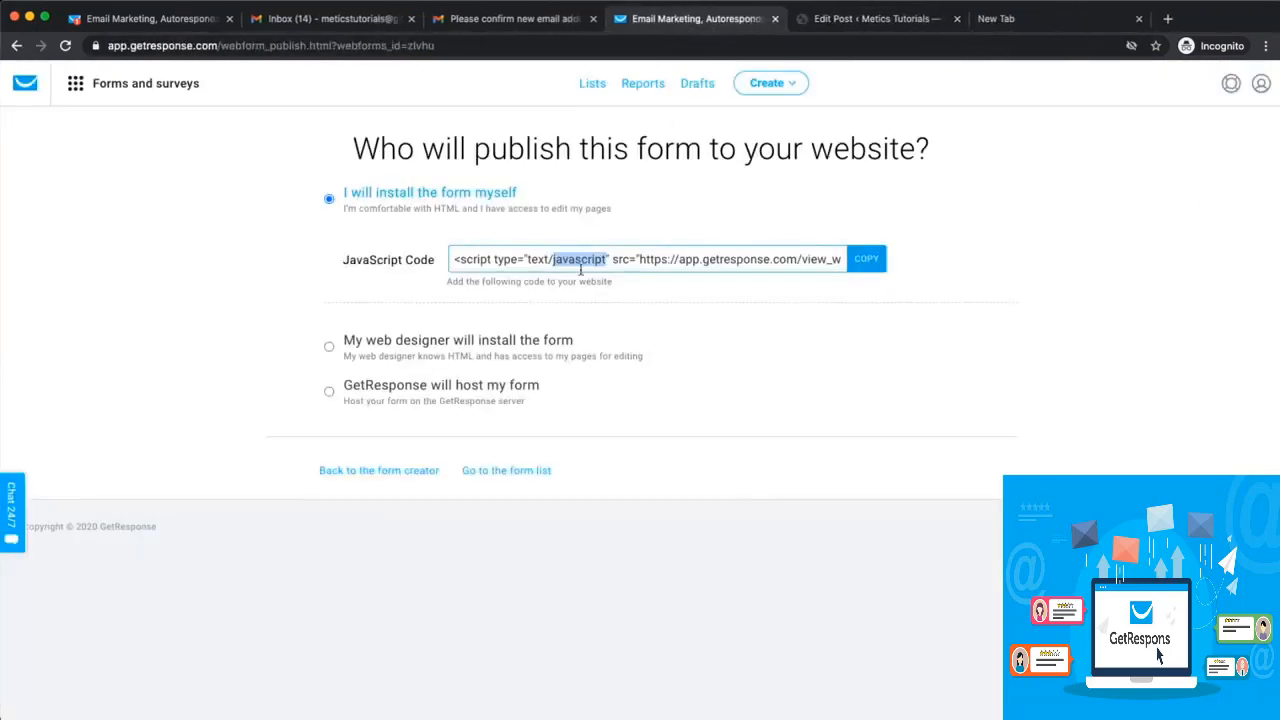
pyautogui.scroll(5, 685, 240)
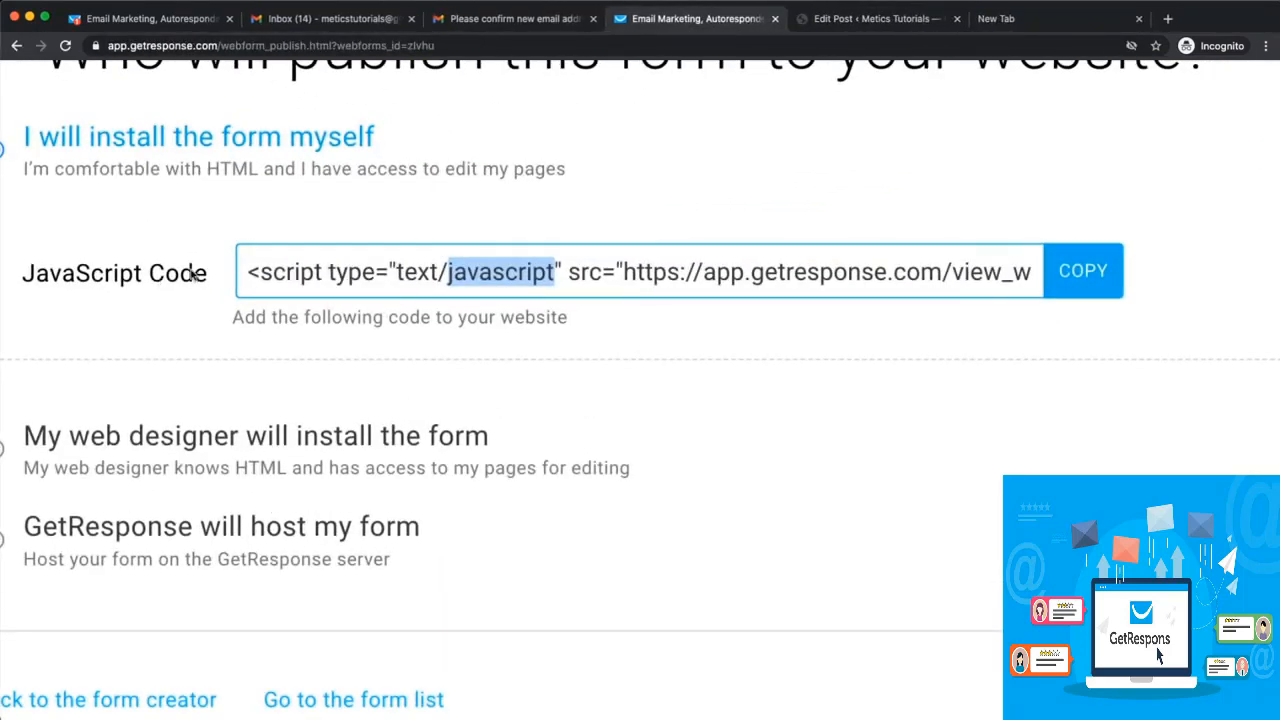
pyautogui.click(1064, 271)
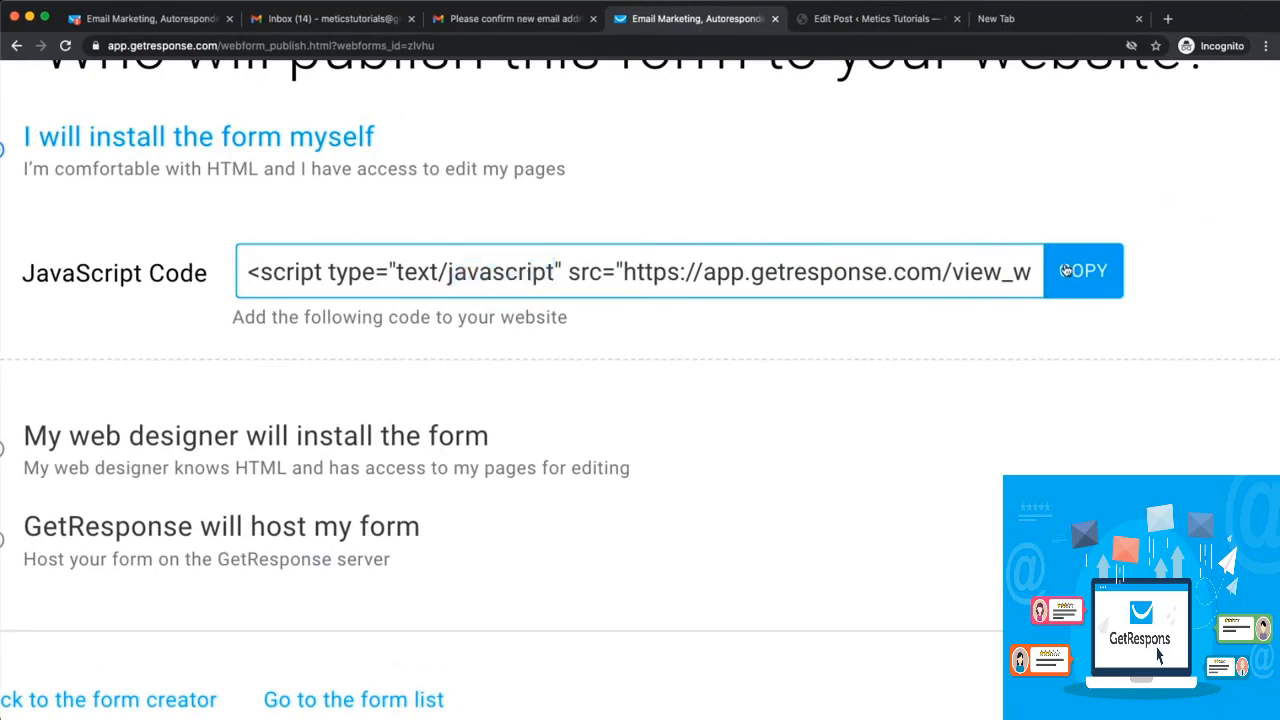
# Replace the placeholder "999" in the WordPress post's code with the copied GetResponse form script.
pyautogui.click(860, 20)
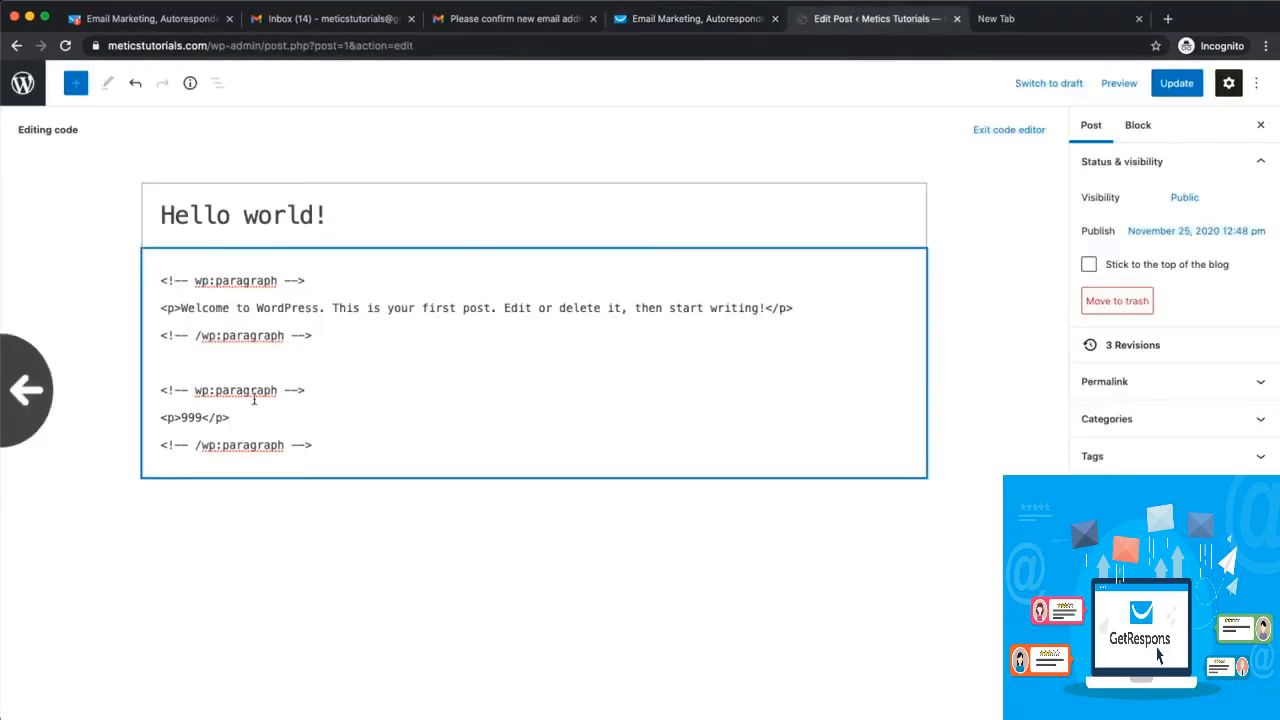
pyautogui.scroll(3, 177, 410)
pyautogui.scroll(3, 200, 410)
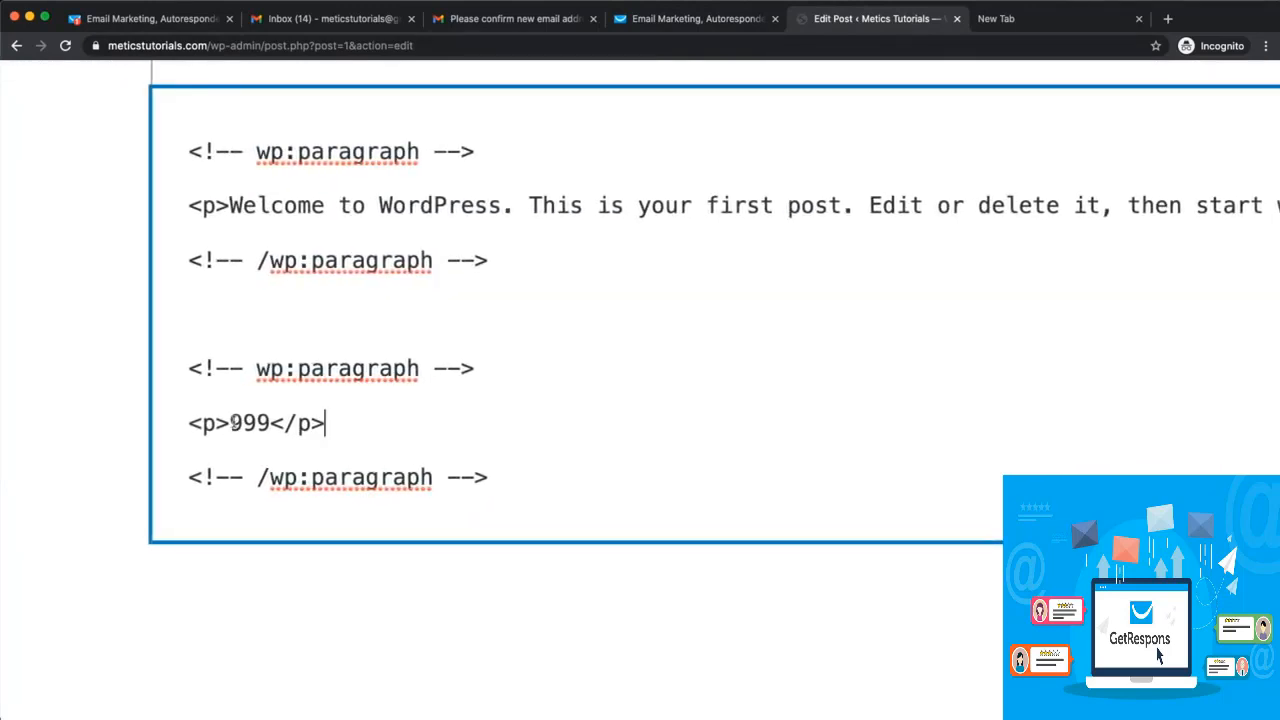
pyautogui.moveTo(230, 423); pyautogui.dragTo(270, 423)
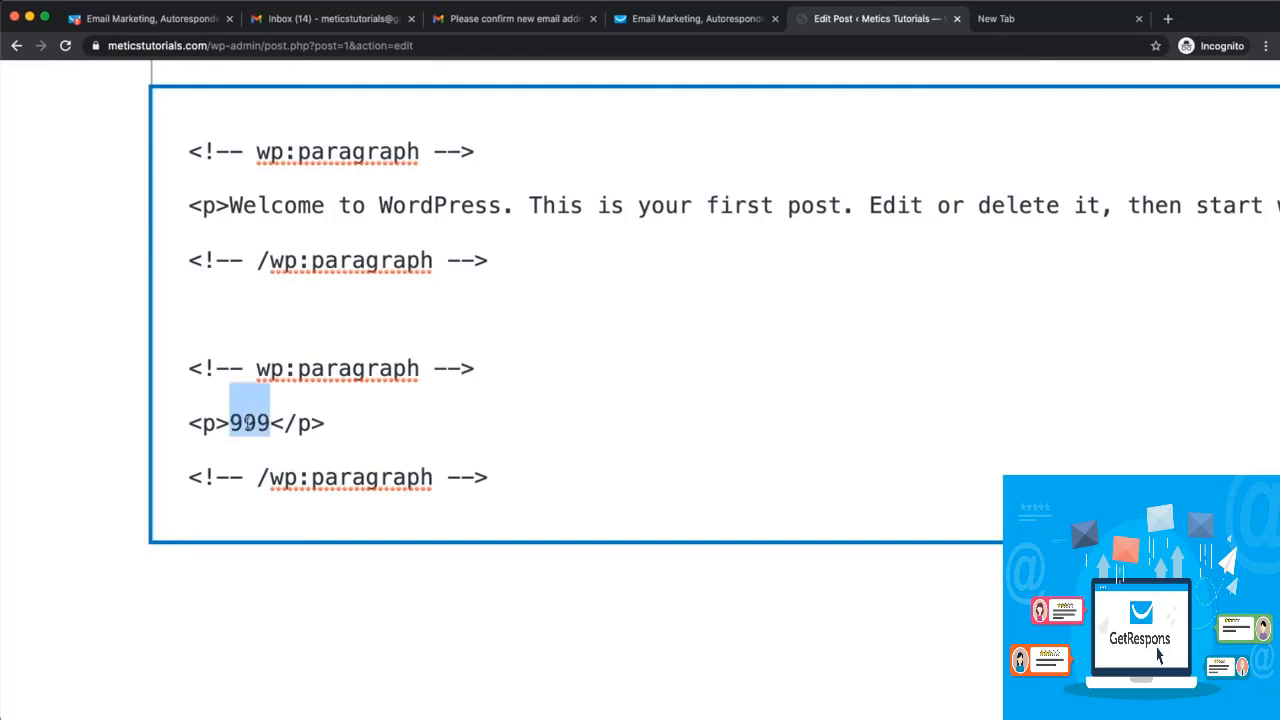
pyautogui.rightClick(248, 423)
pyautogui.click(293, 545)
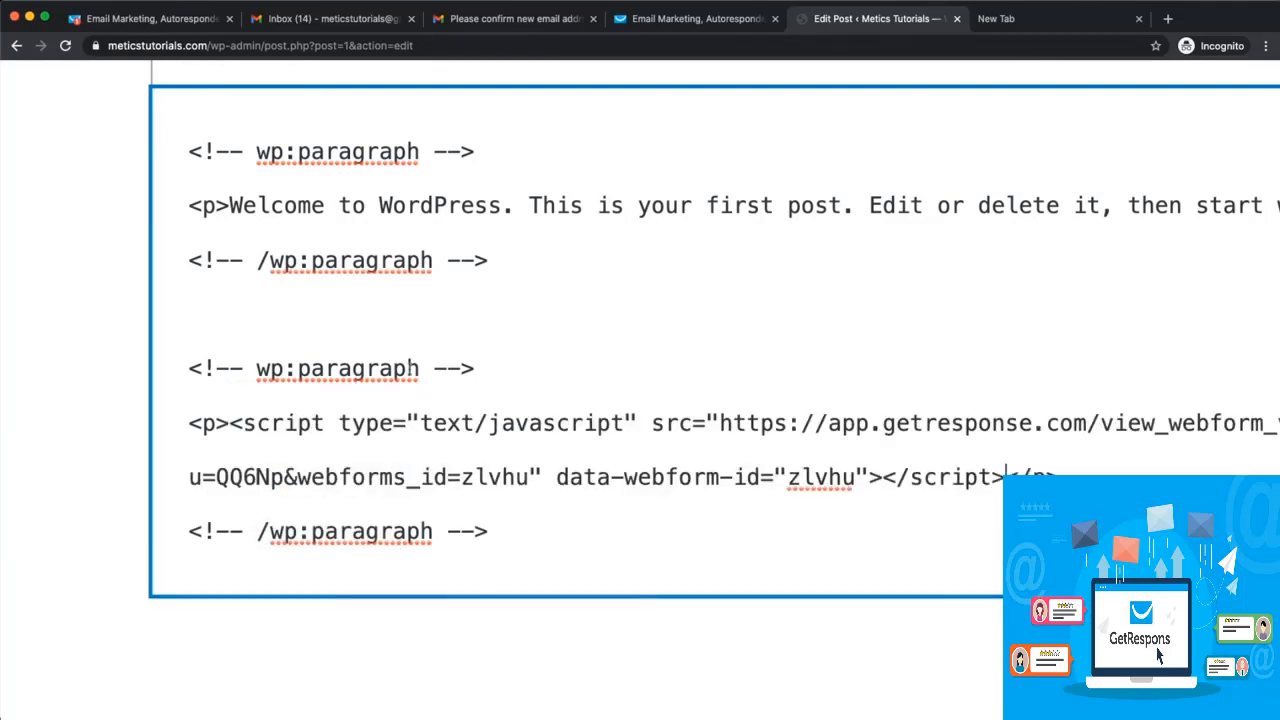
# Update the post and preview it in a new tab to check the embedded sign-up form.
pyautogui.scroll(-3, 739, 454)
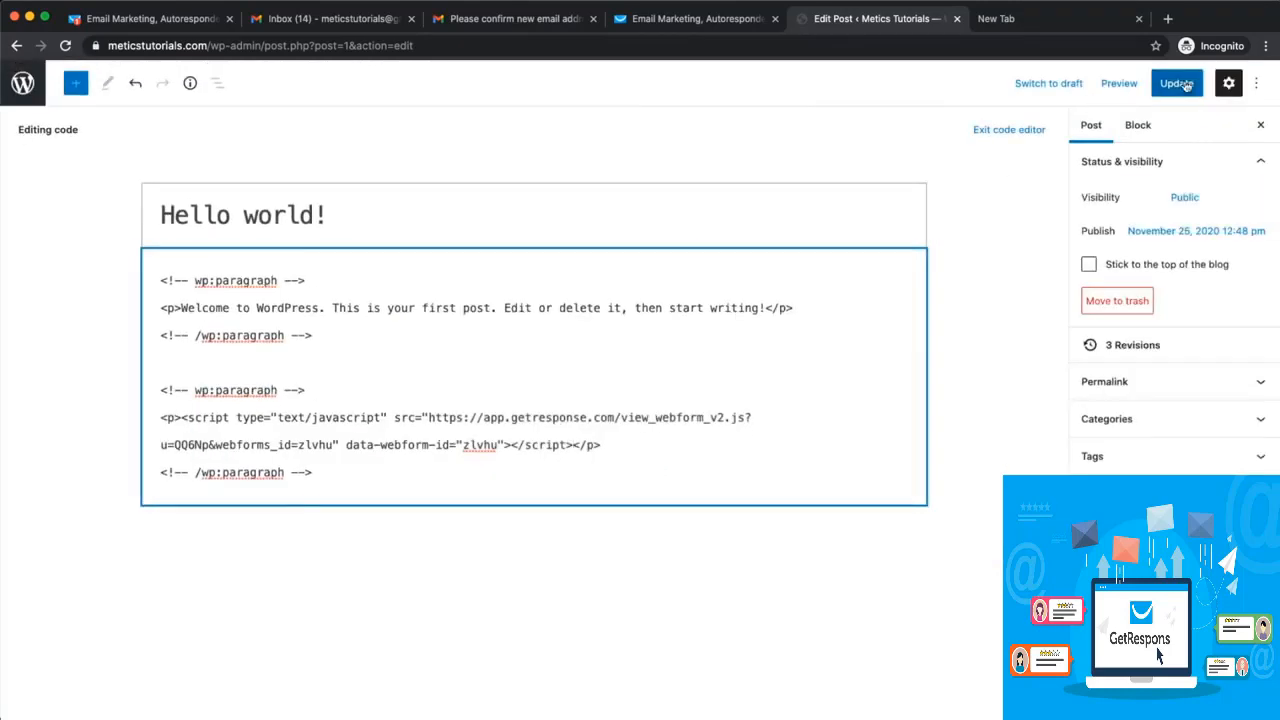
pyautogui.click(1170, 104)
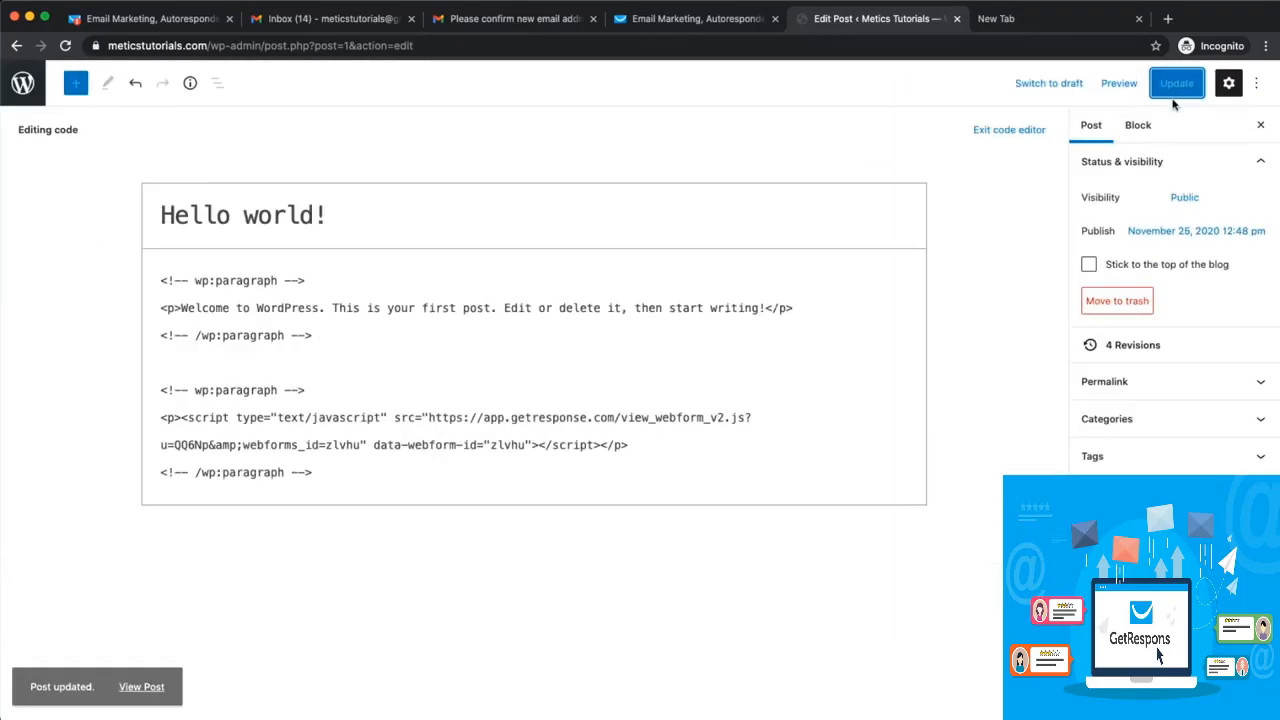
pyautogui.click(1117, 83)
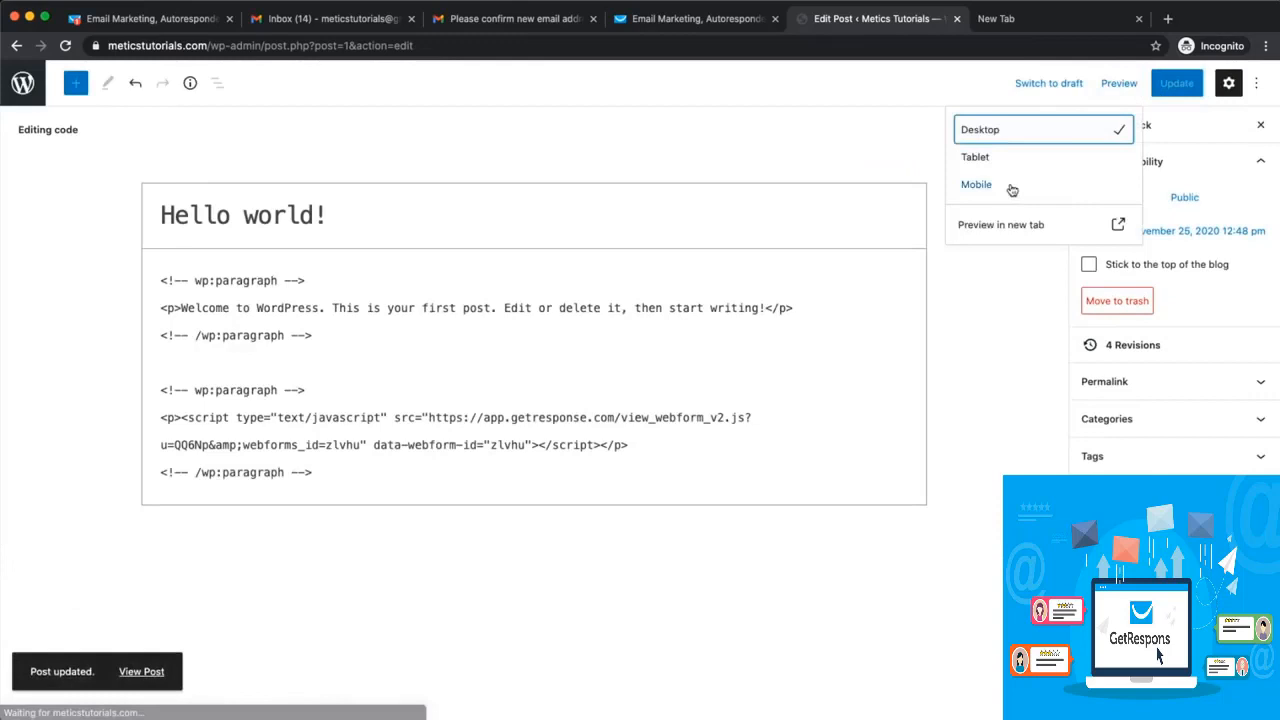
pyautogui.click(972, 223)
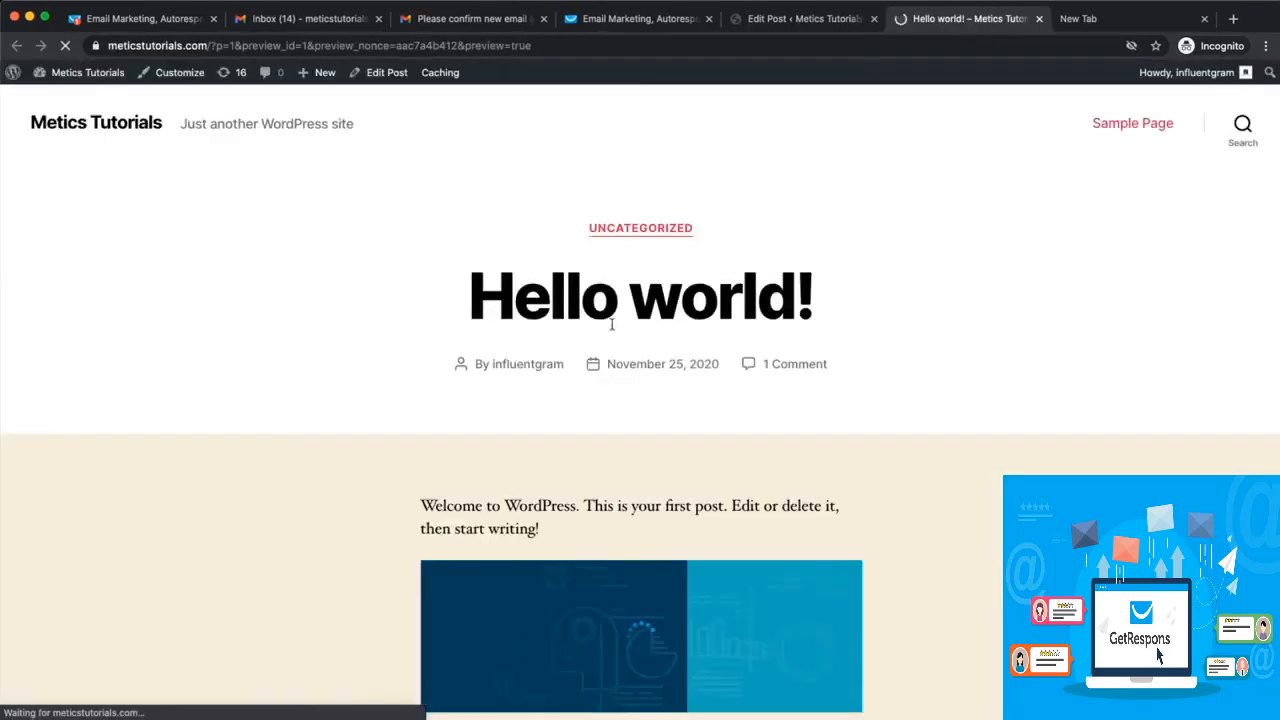
pyautogui.scroll(-3, 605, 375)
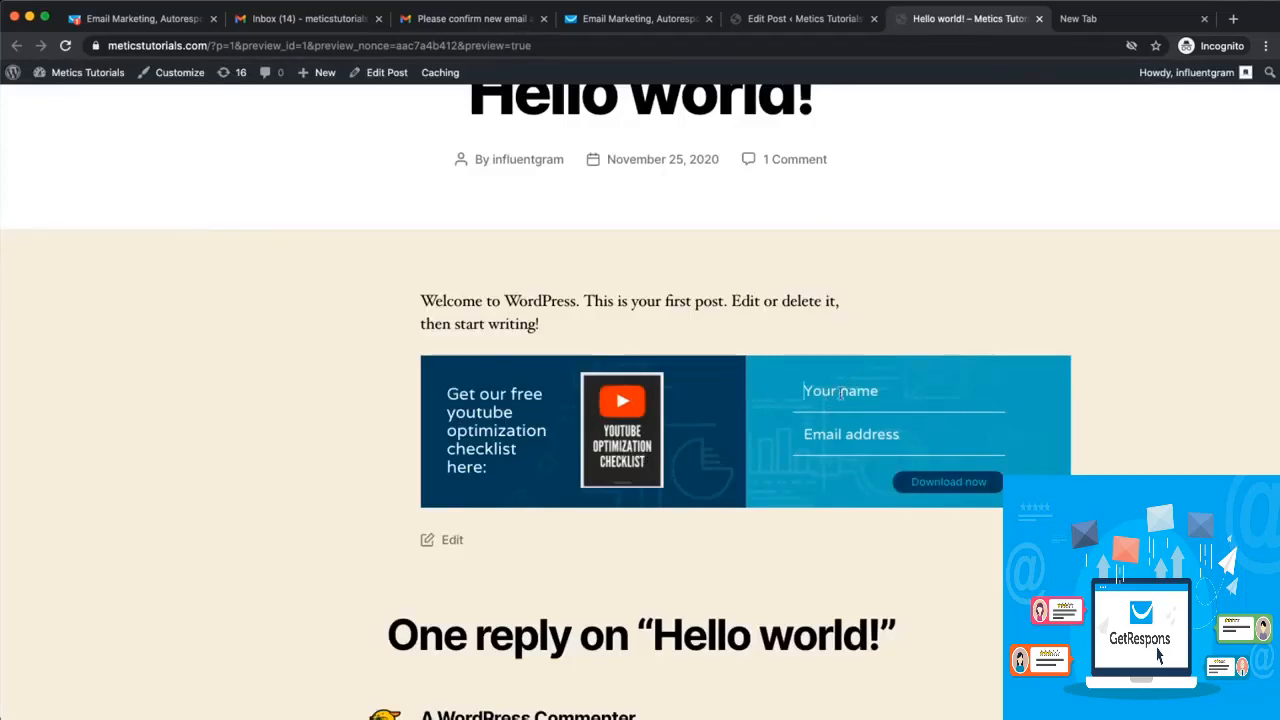
# Fill in the subscriber's name and email address in the embedded checklist form and submit it.
pyautogui.write('Simon')
pyautogui.press('Tab')
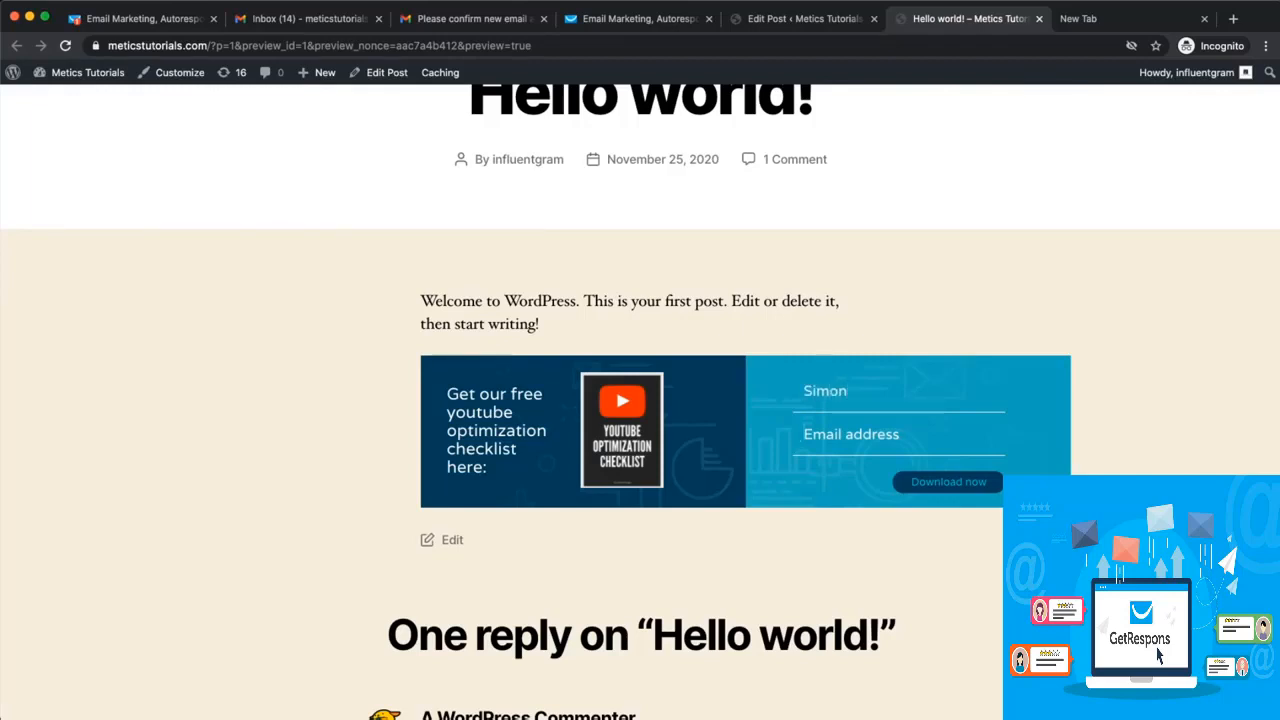
pyautogui.write('simoni')
pyautogui.press('super+f')
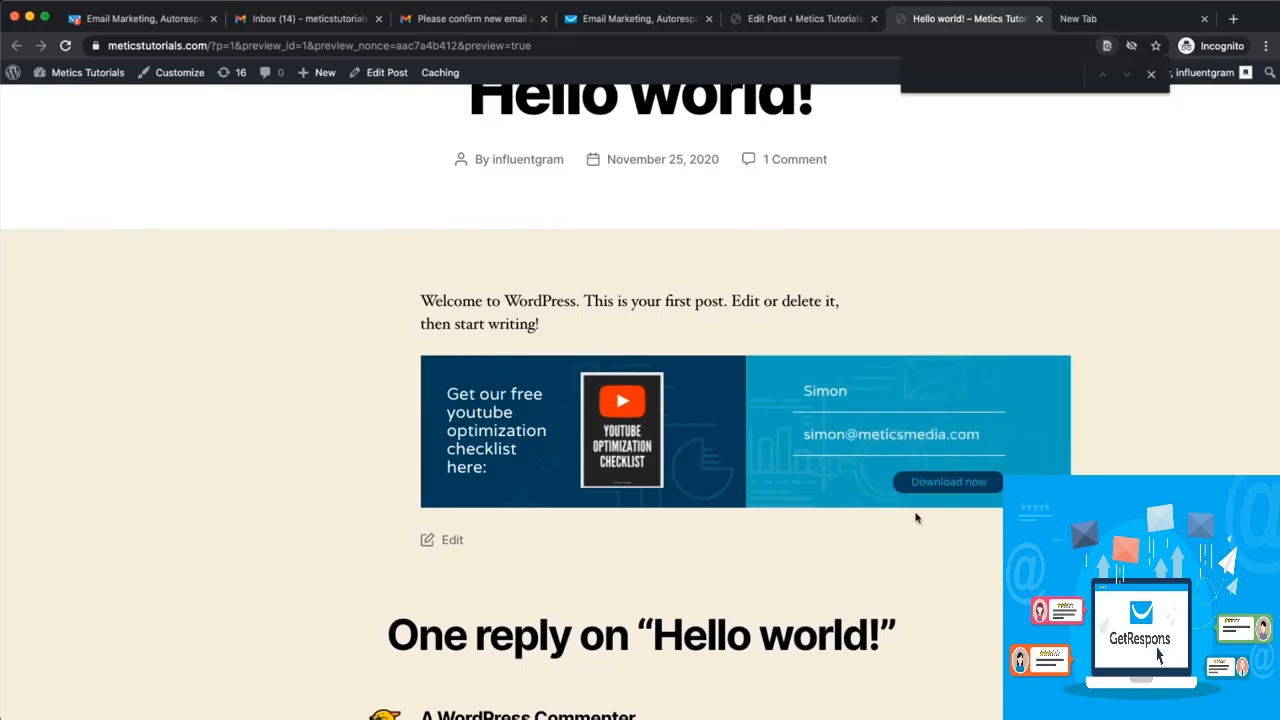
pyautogui.click(934, 484)
pyautogui.scroll(-2, 760, 330)
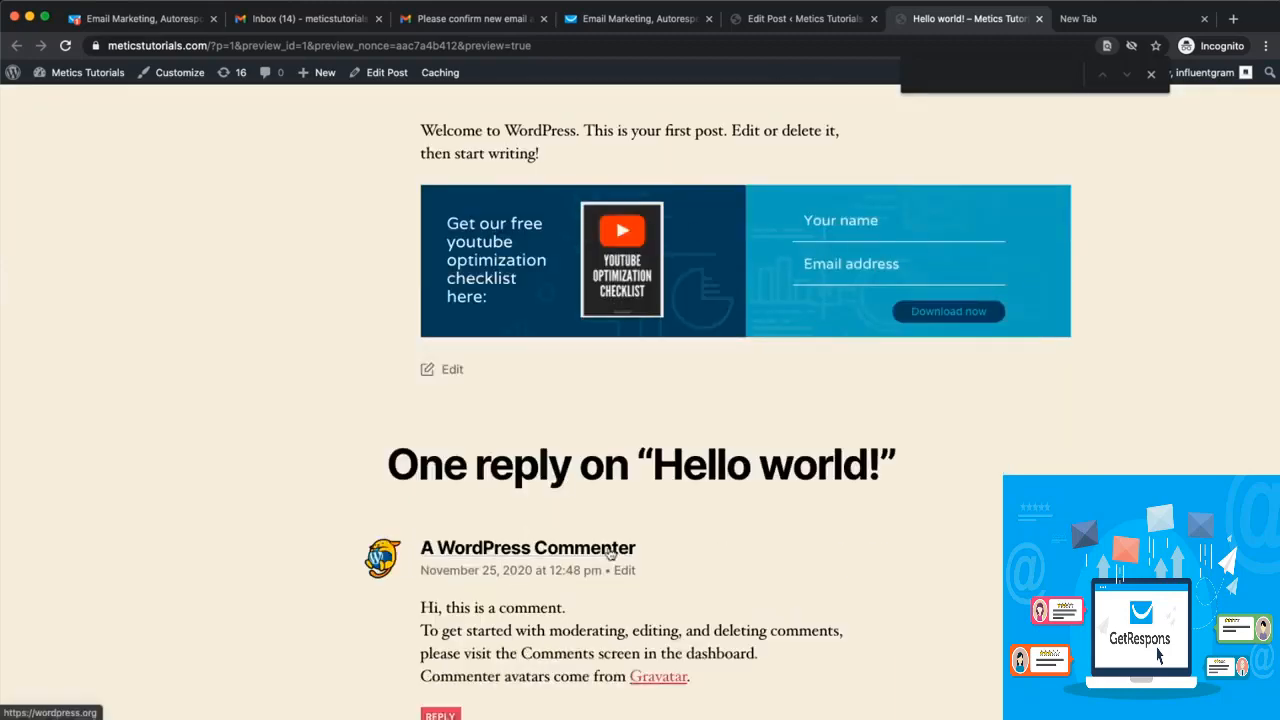
# Switch to GetResponse and open the contacts of the meticstutorials list to check for the form's new subscriber.
pyautogui.click(615, 22)
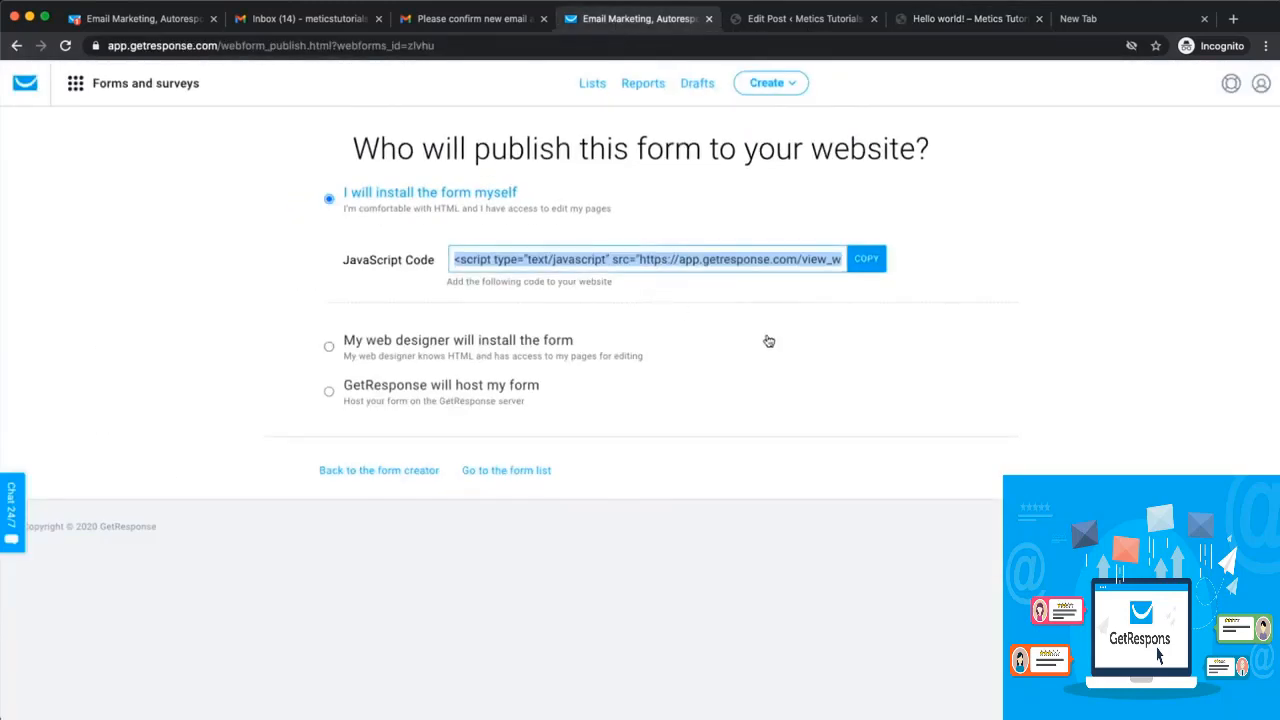
pyautogui.click(940, 436)
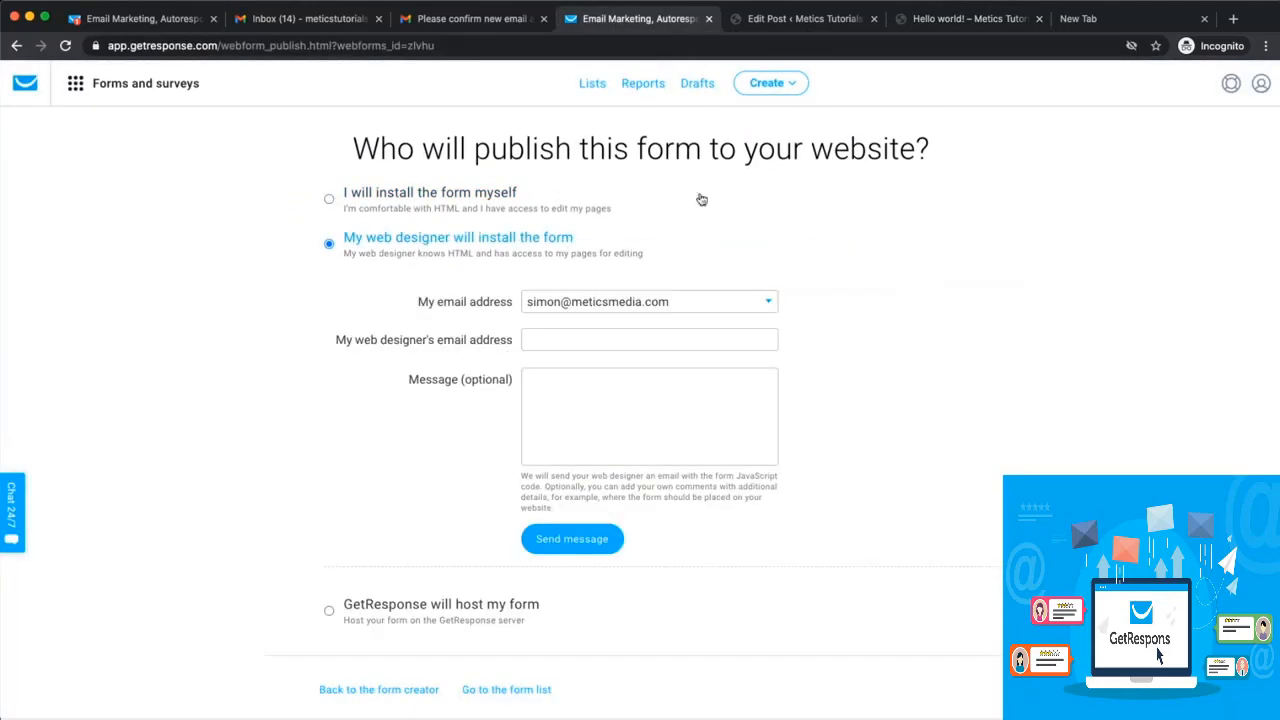
pyautogui.click(395, 190)
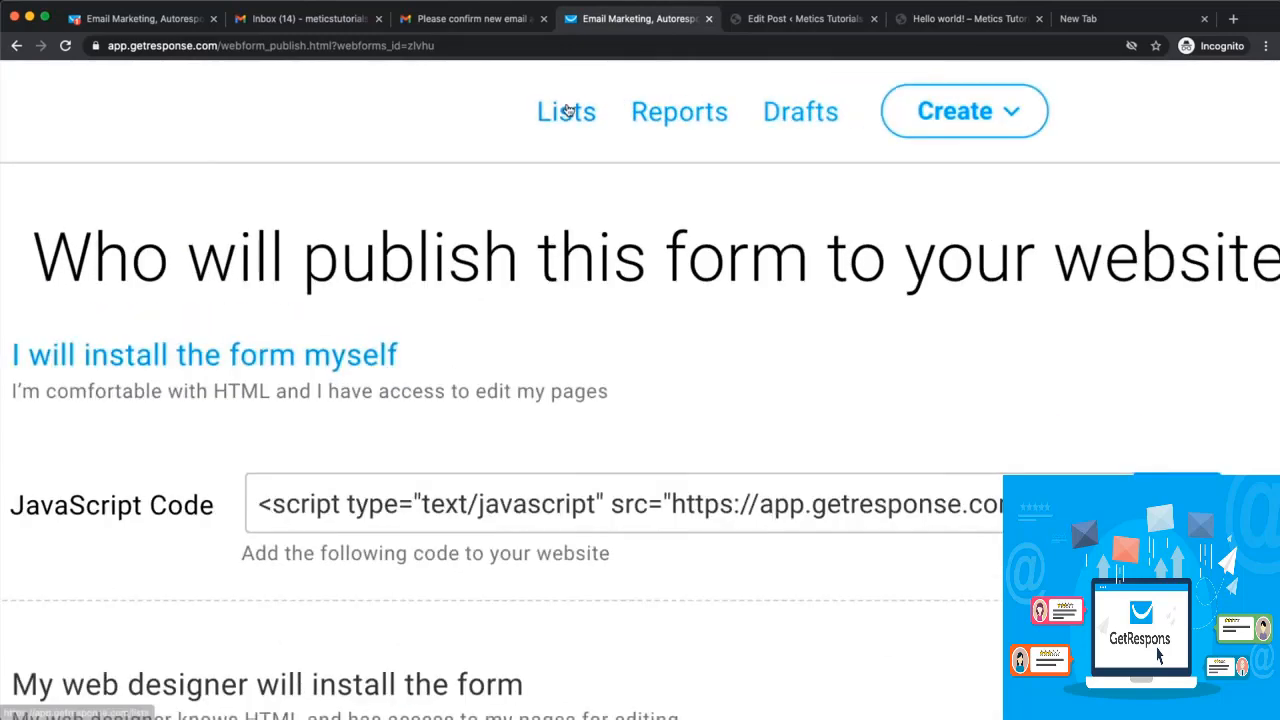
pyautogui.click(592, 83)
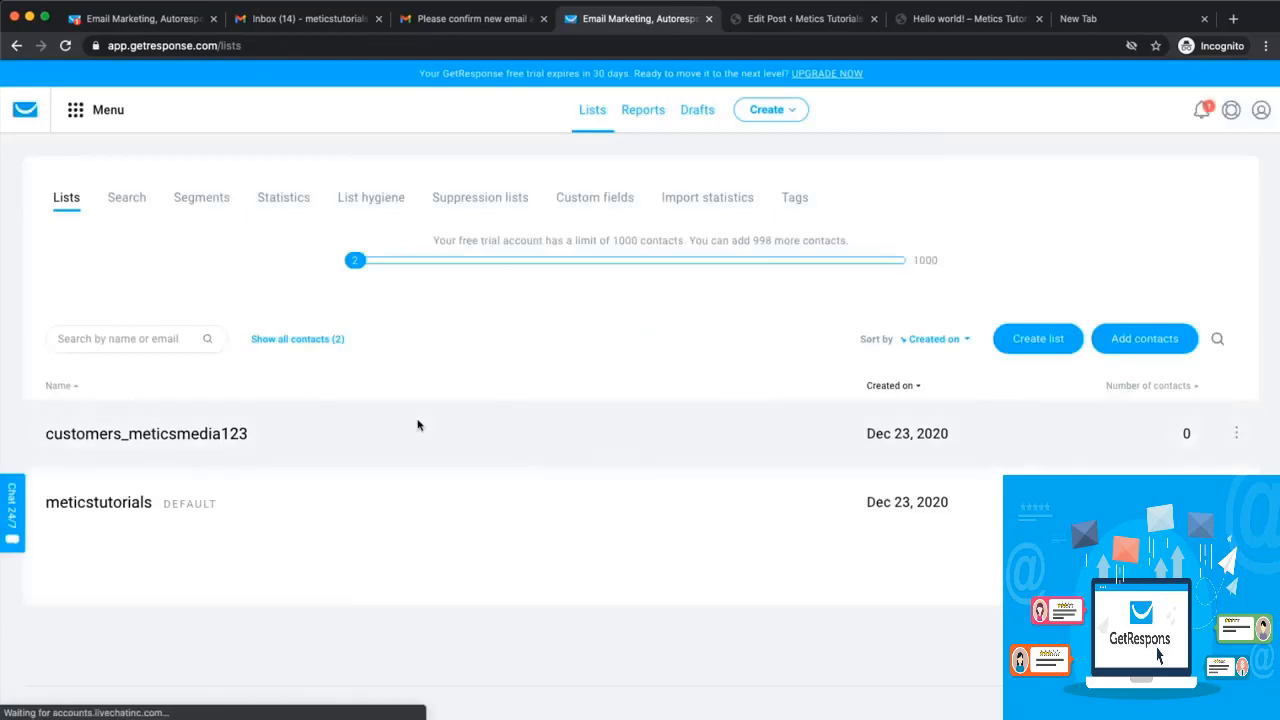
pyautogui.click(88, 502)
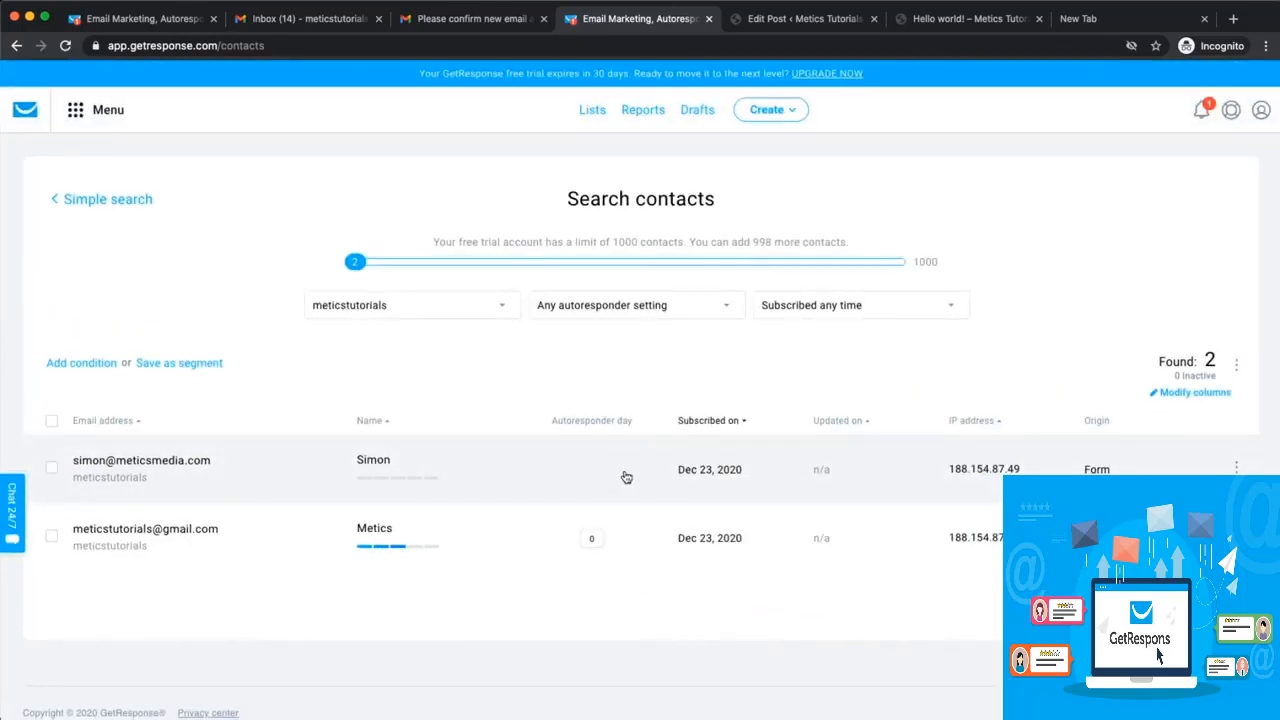
# Return to WordPress, leave the post editor and open the theme customizer's Widgets section to review the footer areas.
pyautogui.click(960, 19)
pyautogui.click(760, 20)
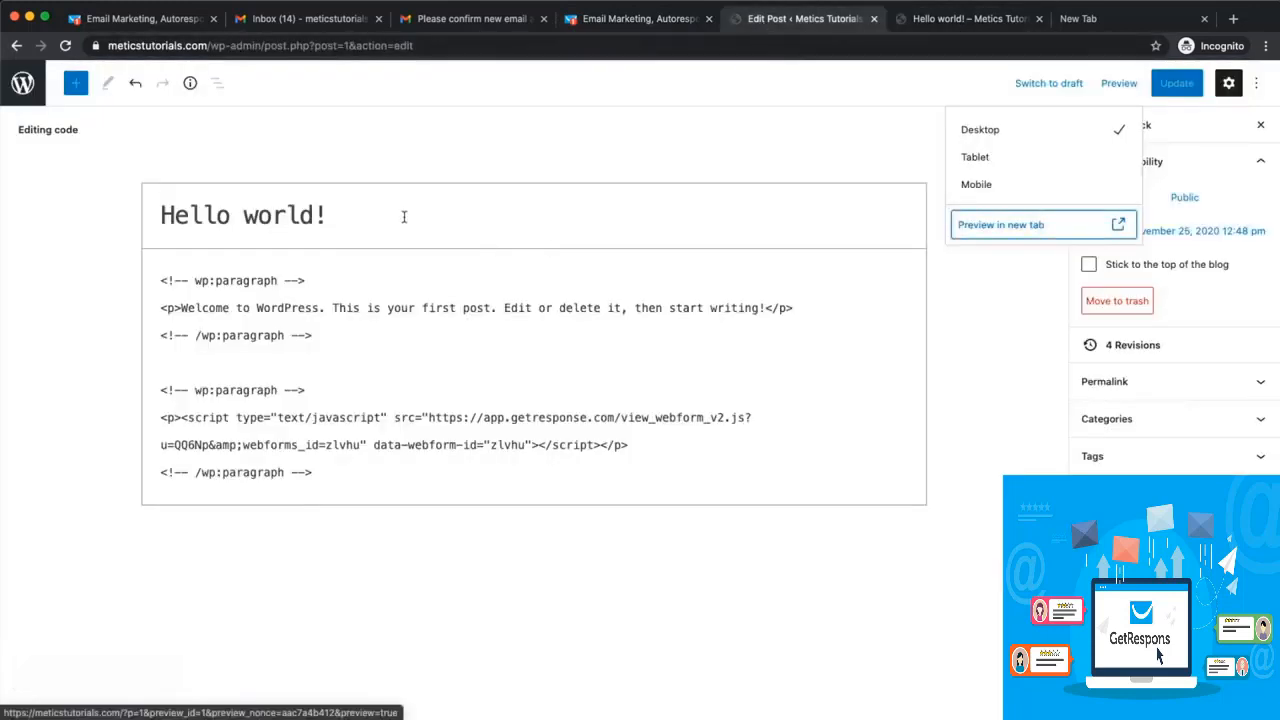
pyautogui.click(24, 86)
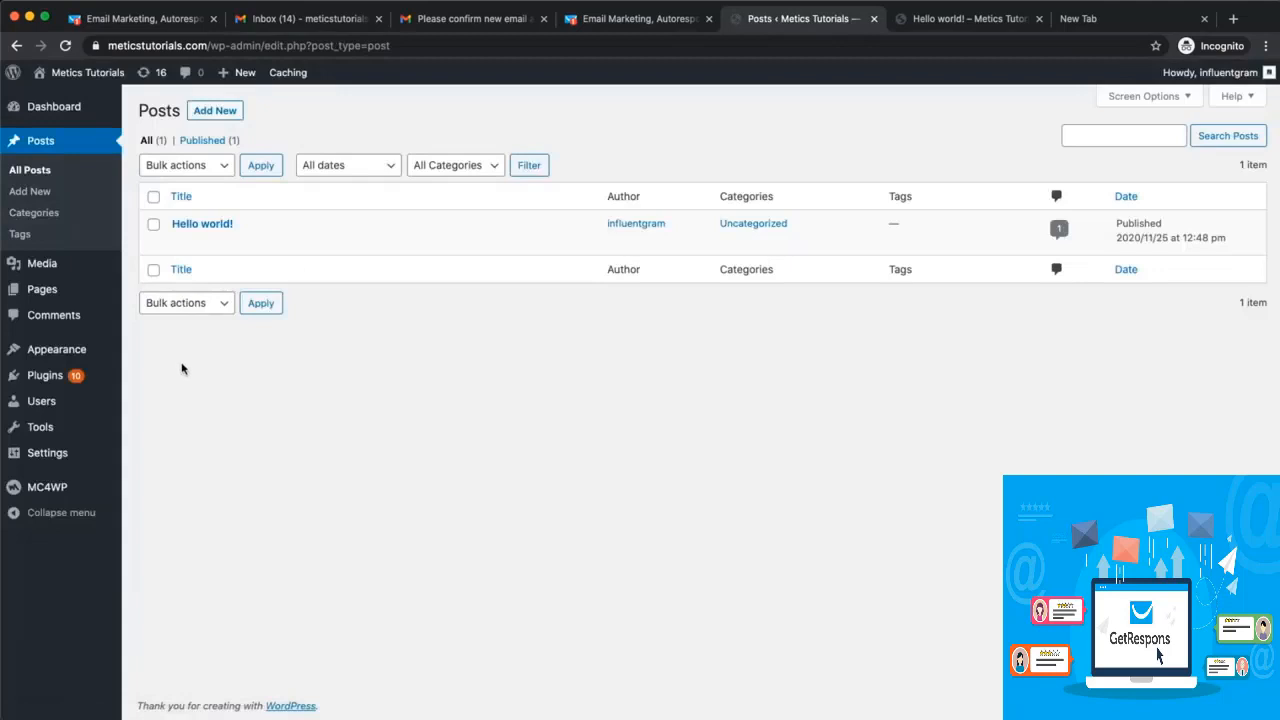
pyautogui.click(57, 350)
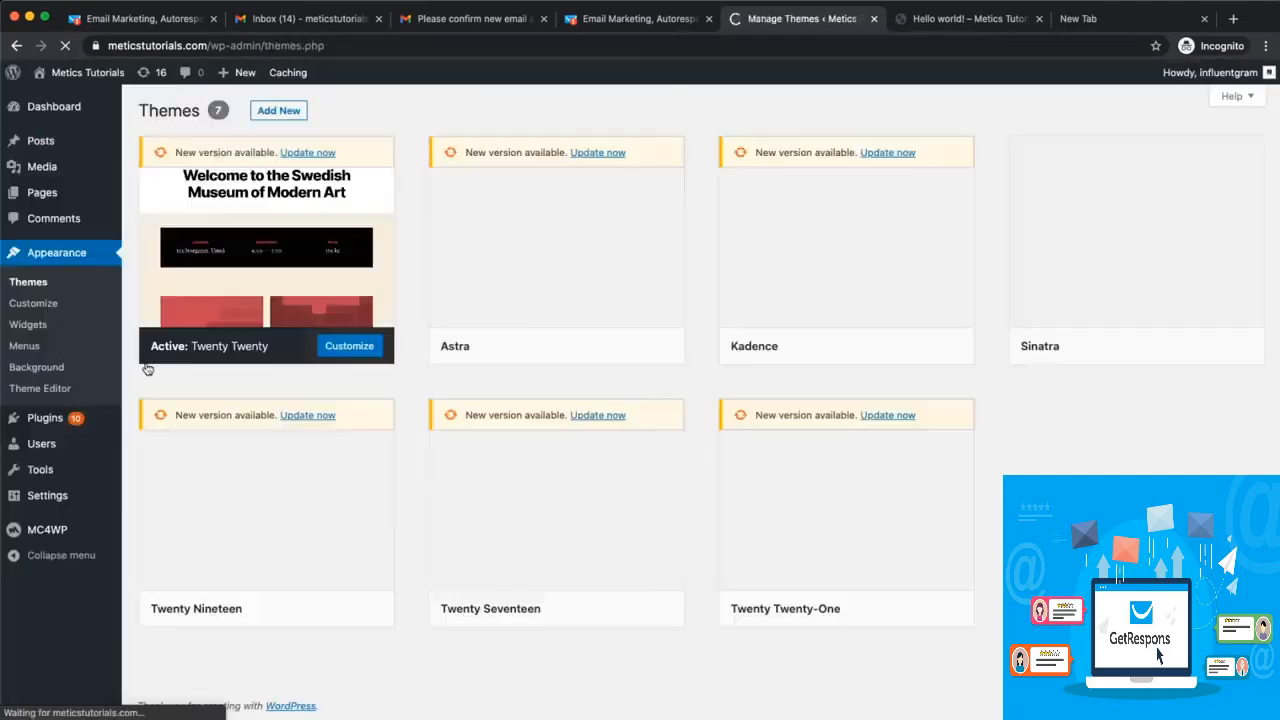
pyautogui.click(36, 306)
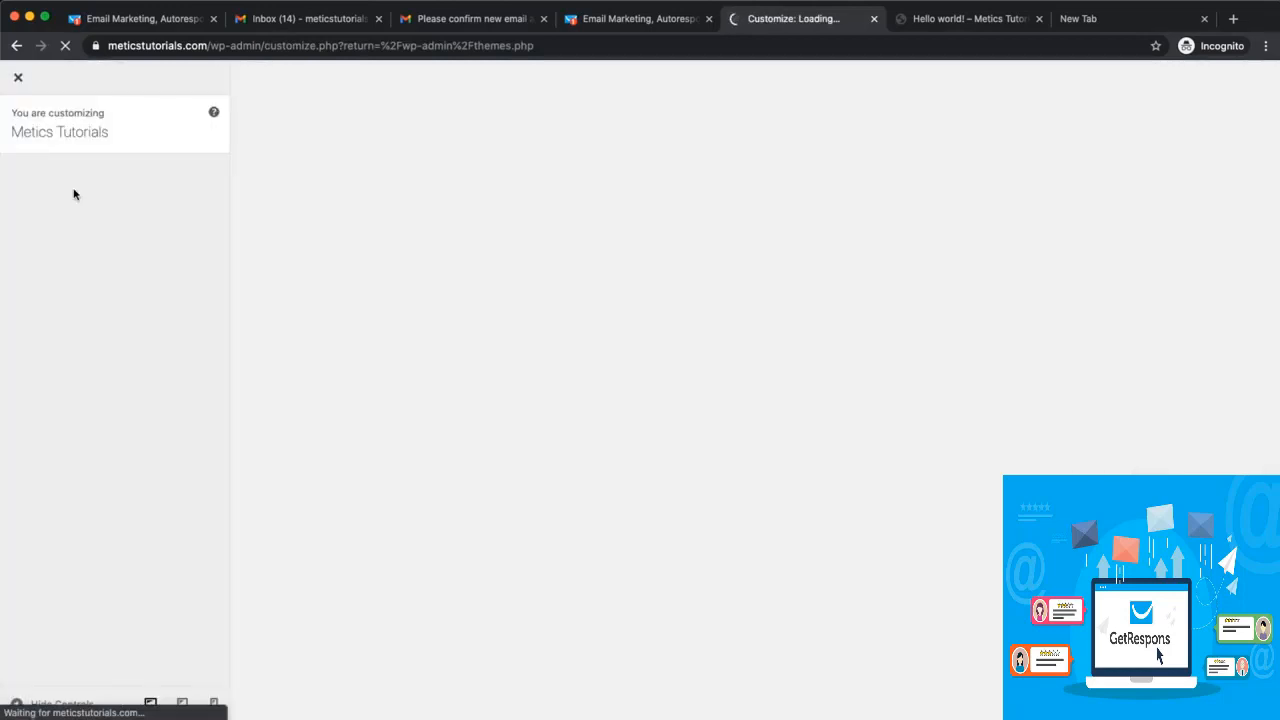
pyautogui.click(65, 436)
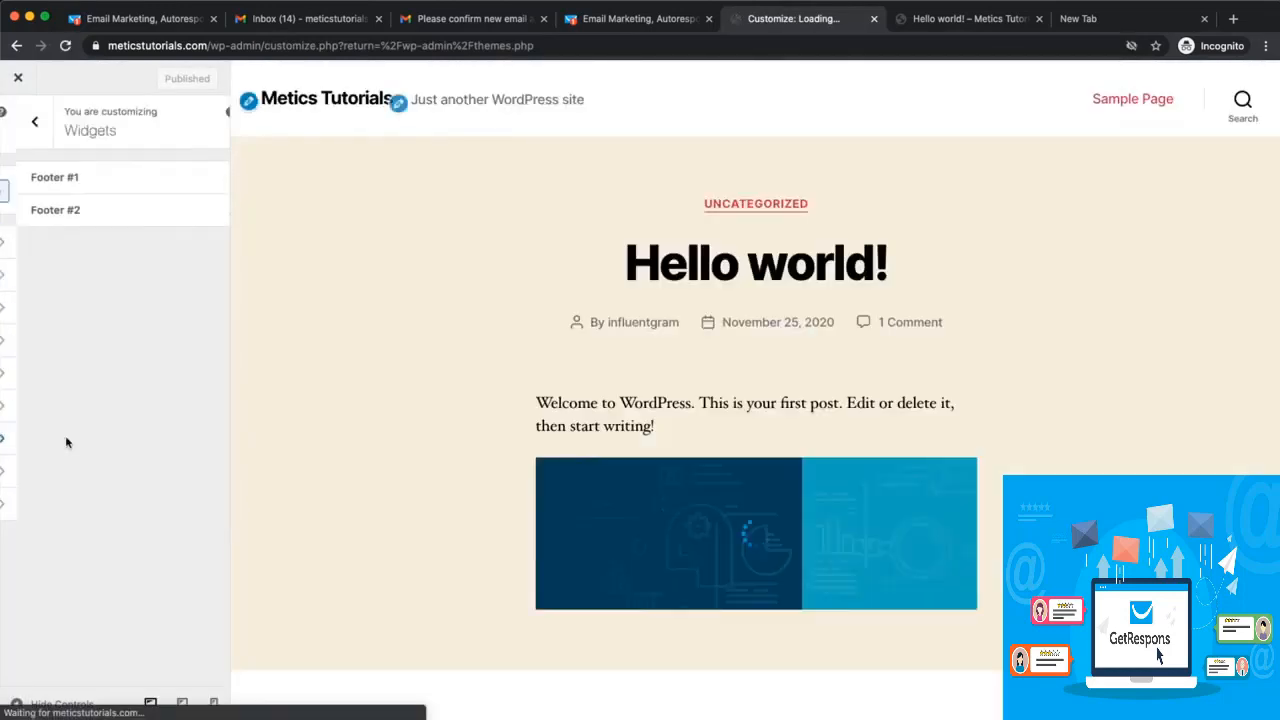
pyautogui.scroll(-10, 275, 300)
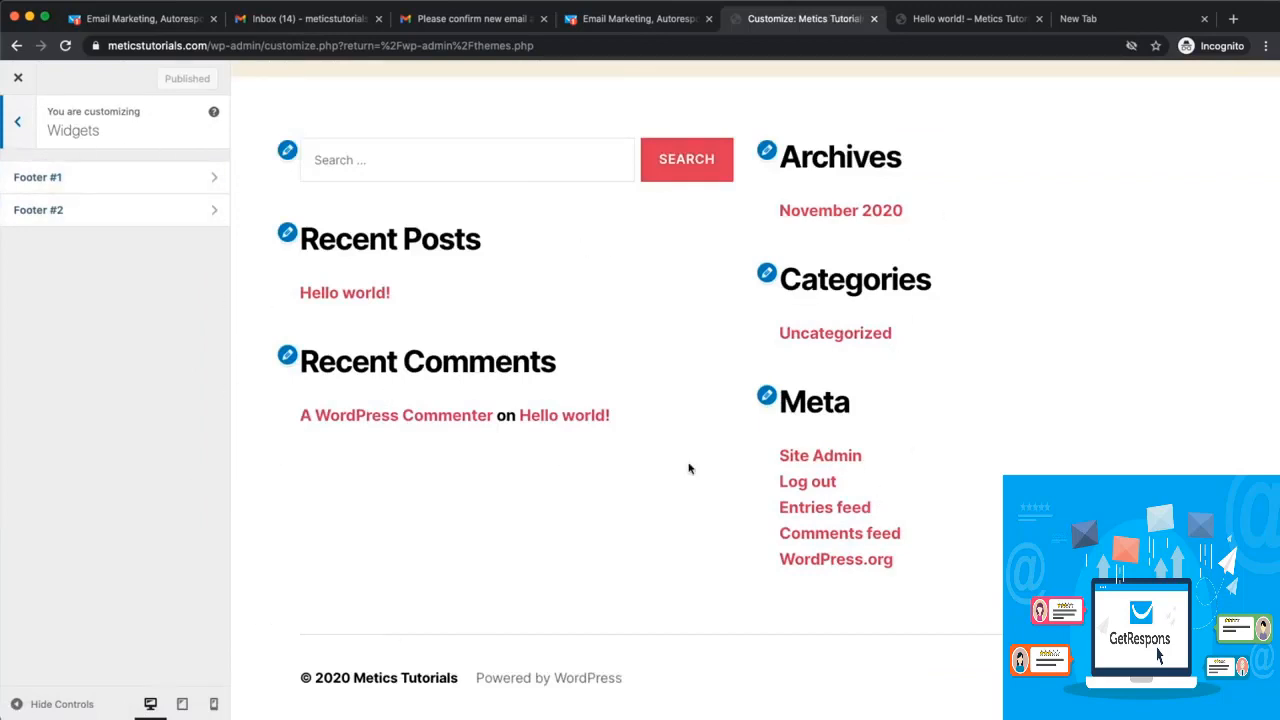
# Add a Custom HTML widget containing the copied GetResponse form script to Footer #1 and publish the change.
pyautogui.click(134, 184)
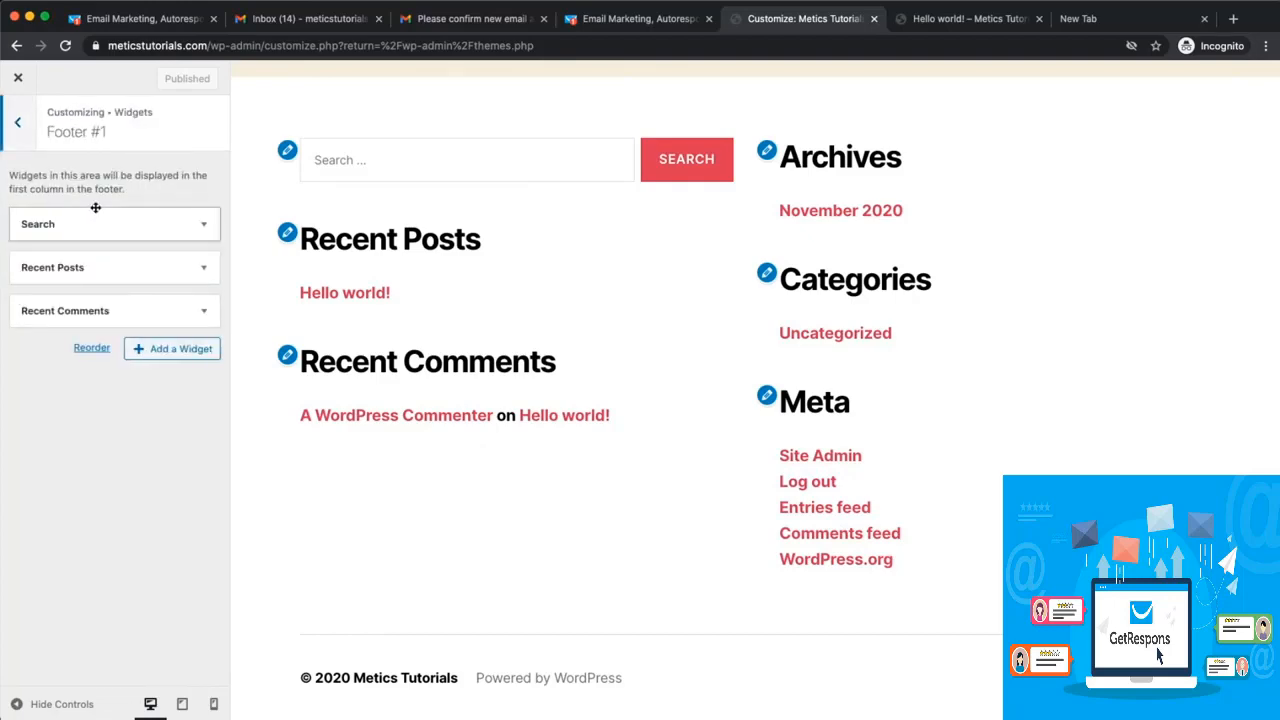
pyautogui.click(175, 350)
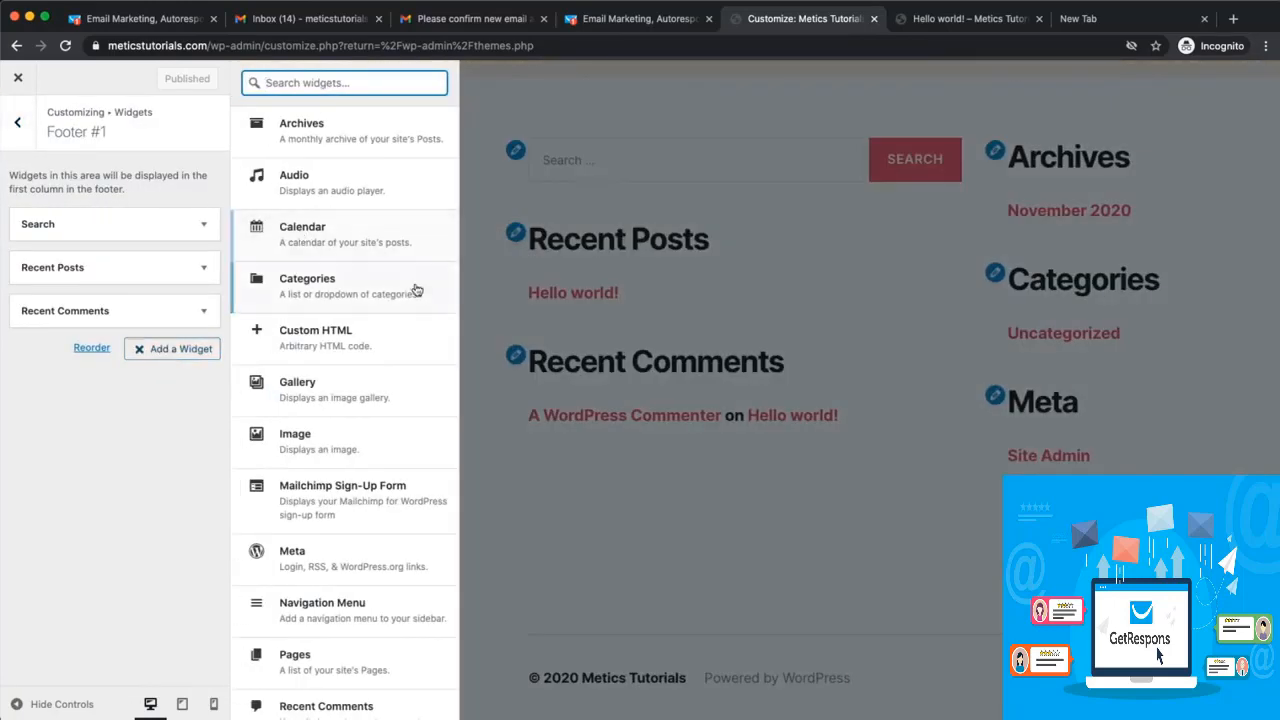
pyautogui.click(316, 333)
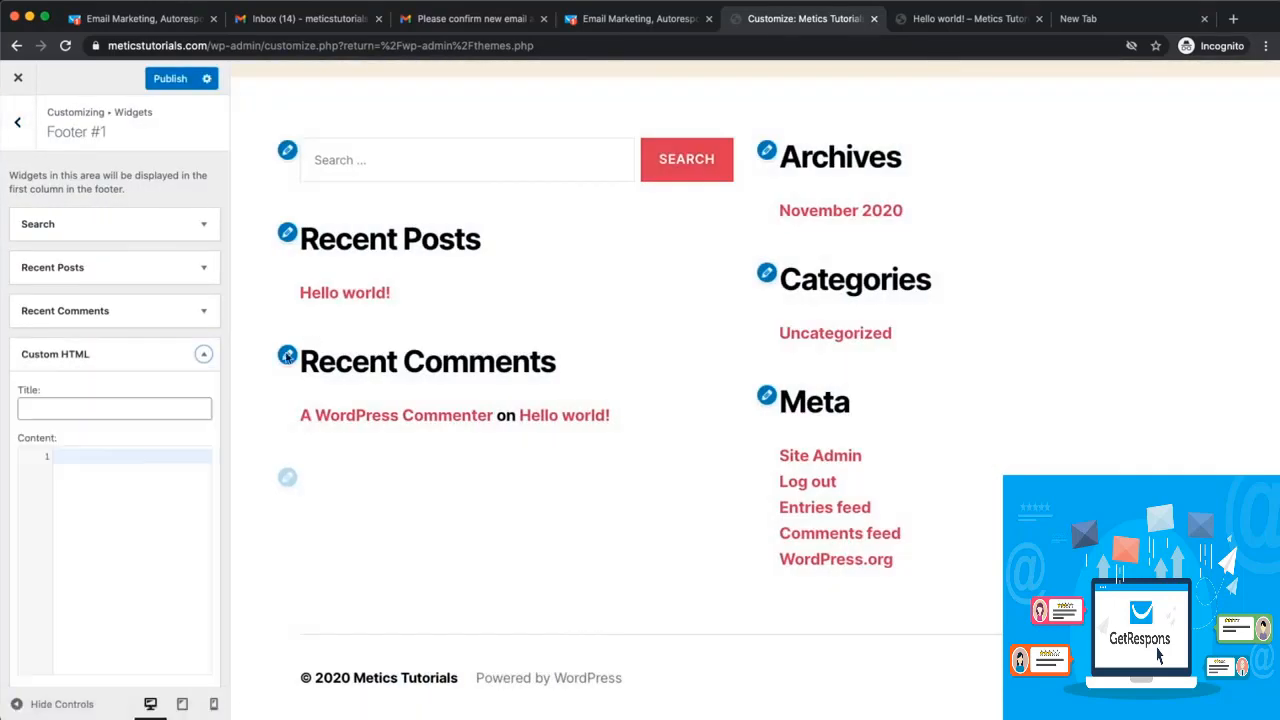
pyautogui.write('<script type="text/javascript" src="https://app.getresponse.com/view_webform_v2.js?u=QQ6Np&webforms_id=zlvhu" data-webform-id="zlvhu"></script>')
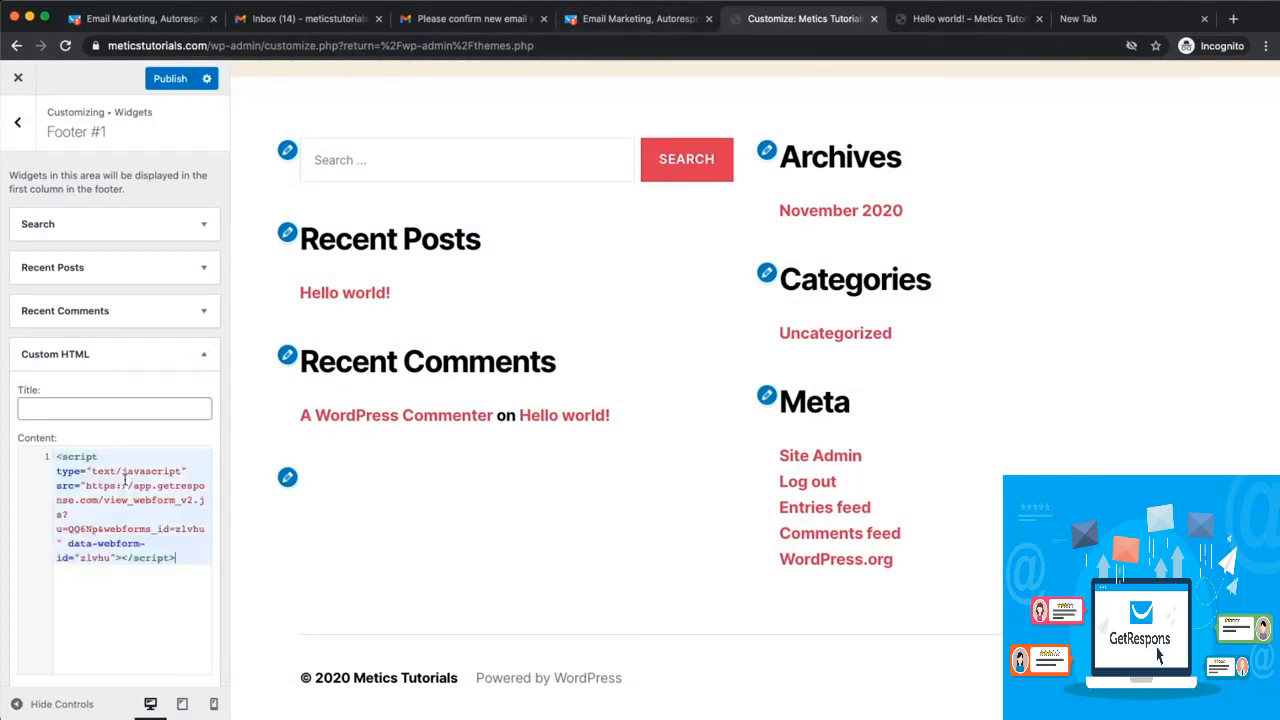
pyautogui.scroll(-2, 80, 475)
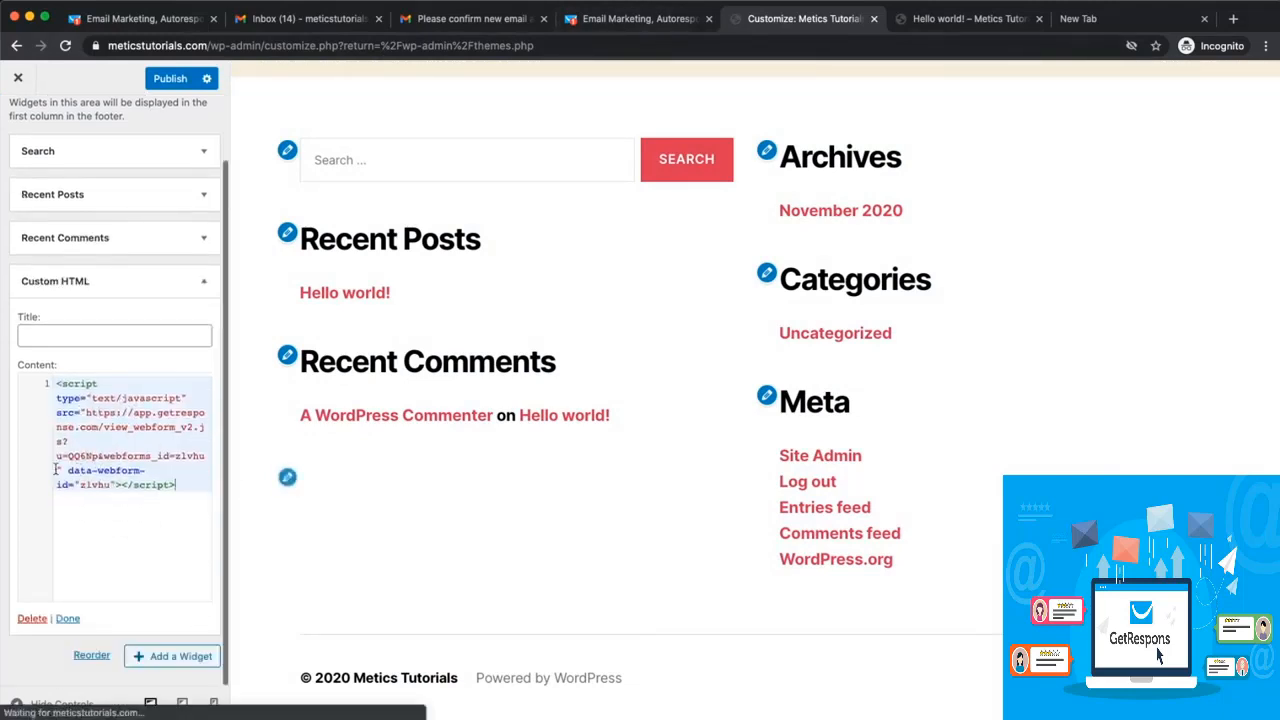
pyautogui.click(153, 658)
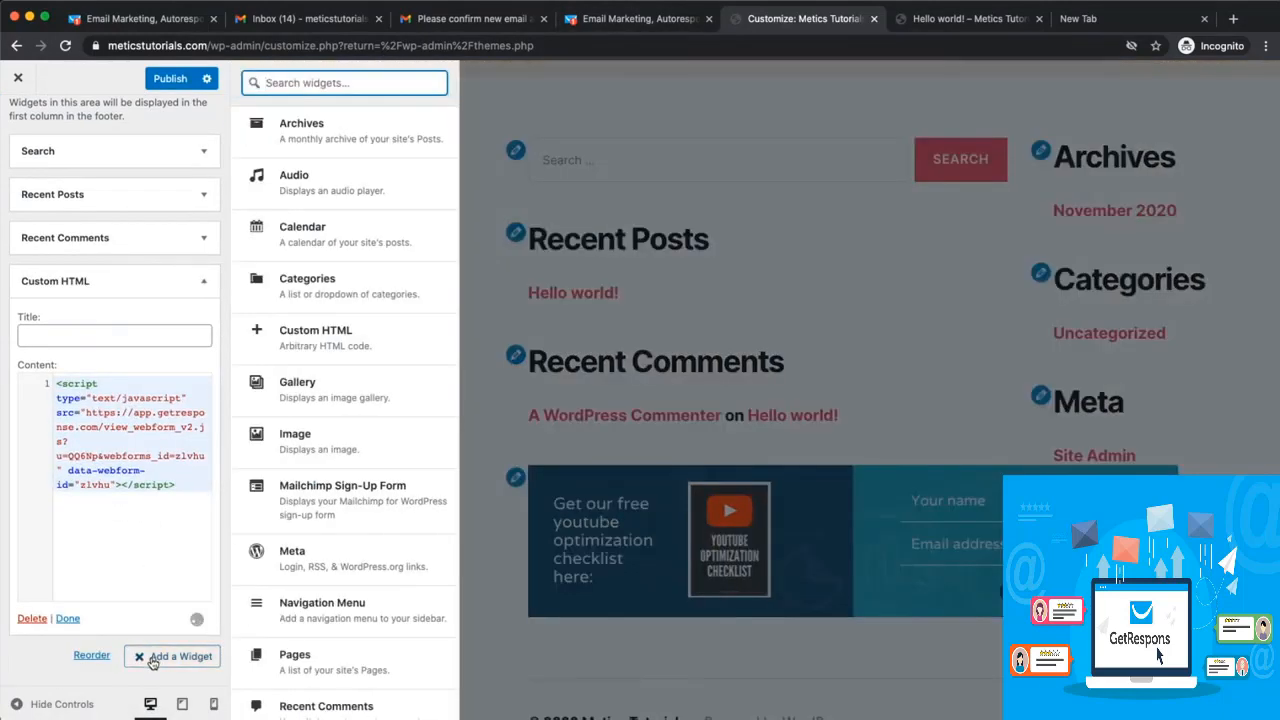
pyautogui.click(178, 76)
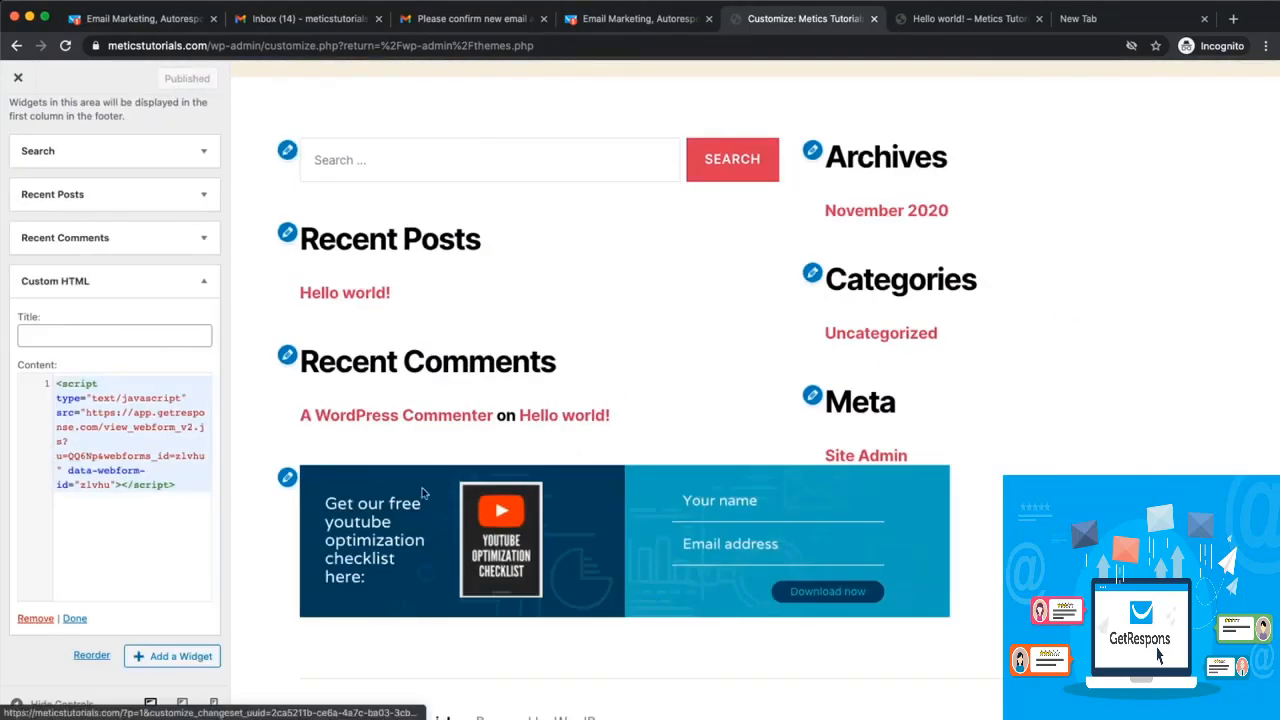